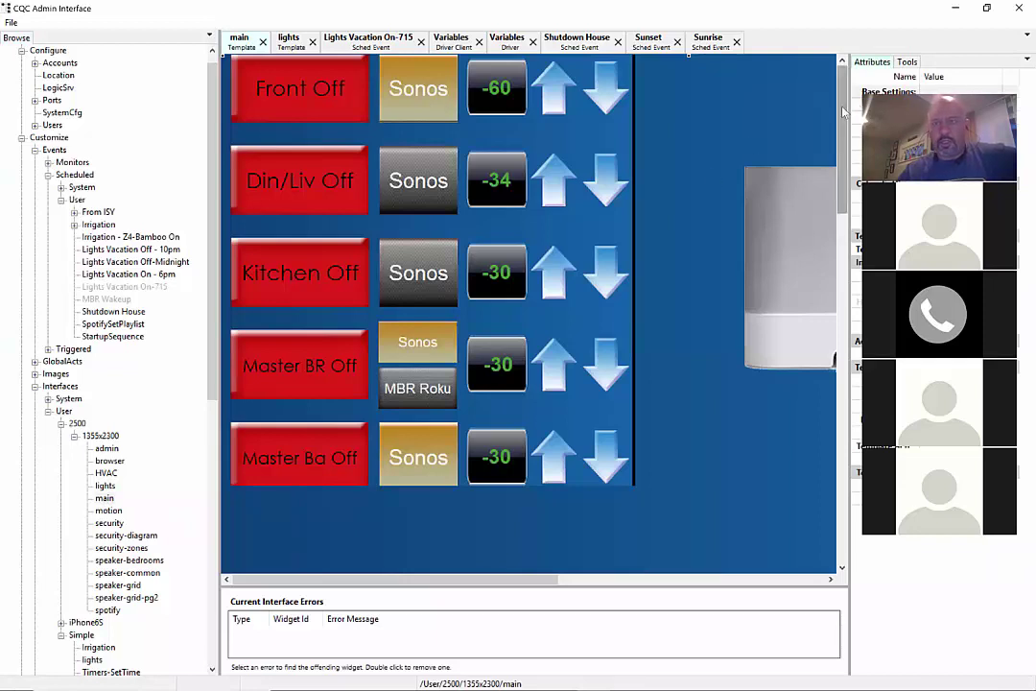
- Close the main template and collapse the 1355x2300 interface folder
{"action": "left_click_drag", "start_coordinate": [841, 144], "coordinate": [844, 329]}
{"action": "scroll", "coordinate": [222, 141], "scroll_direction": "up", "scroll_amount": 3}
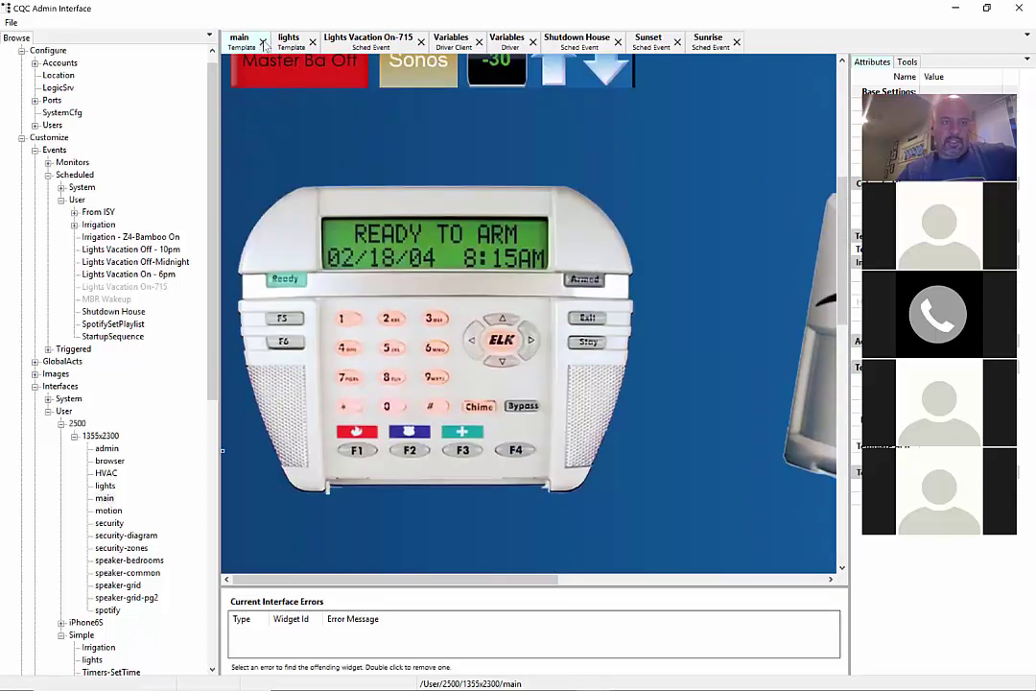
{"action": "left_click", "coordinate": [262, 43]}
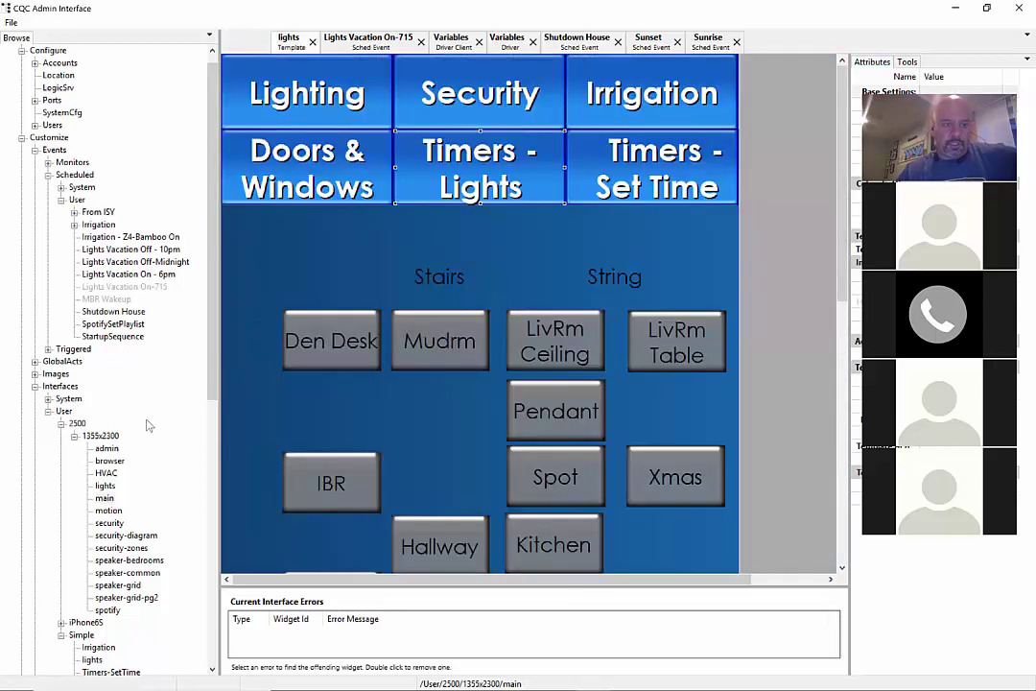
{"action": "left_click", "coordinate": [74, 436]}
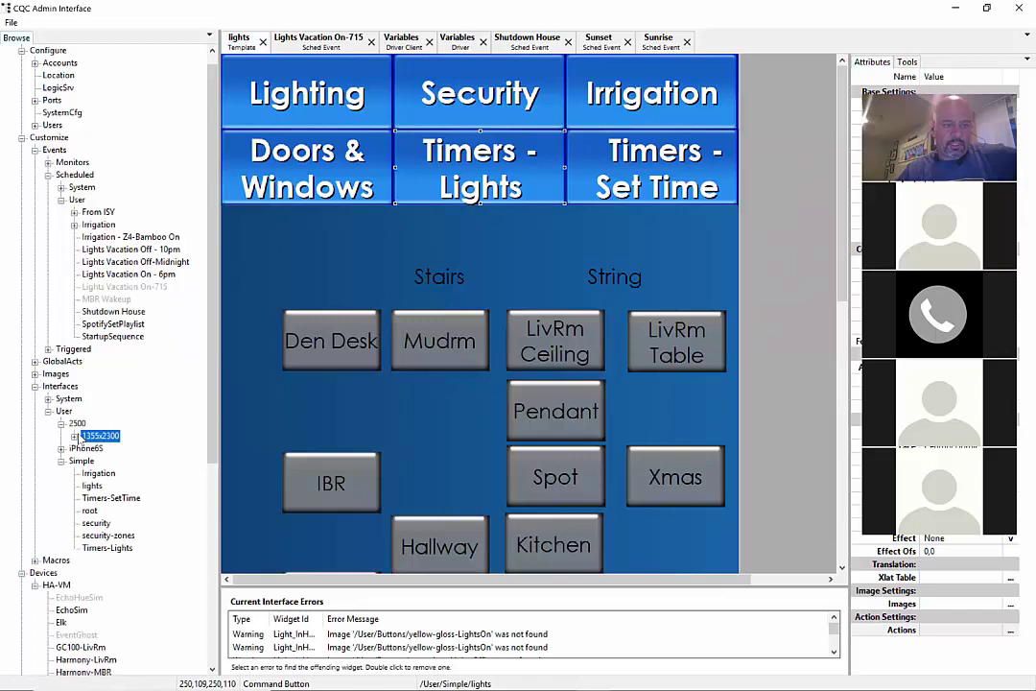
- Open the Timers-Lights, Timers-SetTime and Irrigation templates from the Simple interface folder
{"action": "double_click", "coordinate": [92, 552]}
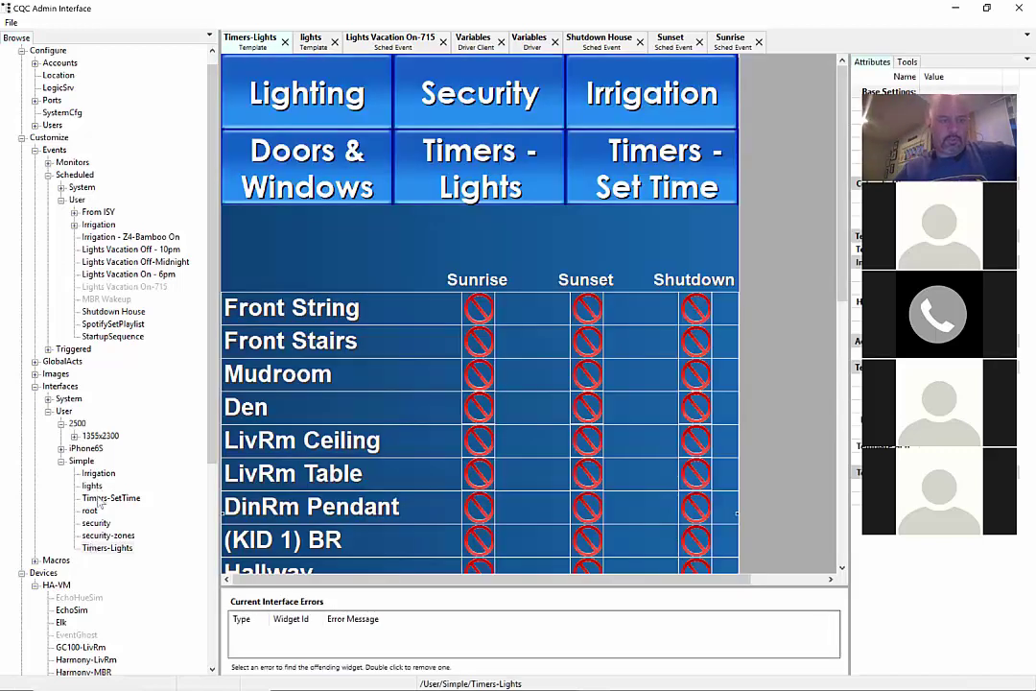
{"action": "left_click", "coordinate": [98, 499]}
{"action": "double_click", "coordinate": [98, 499]}
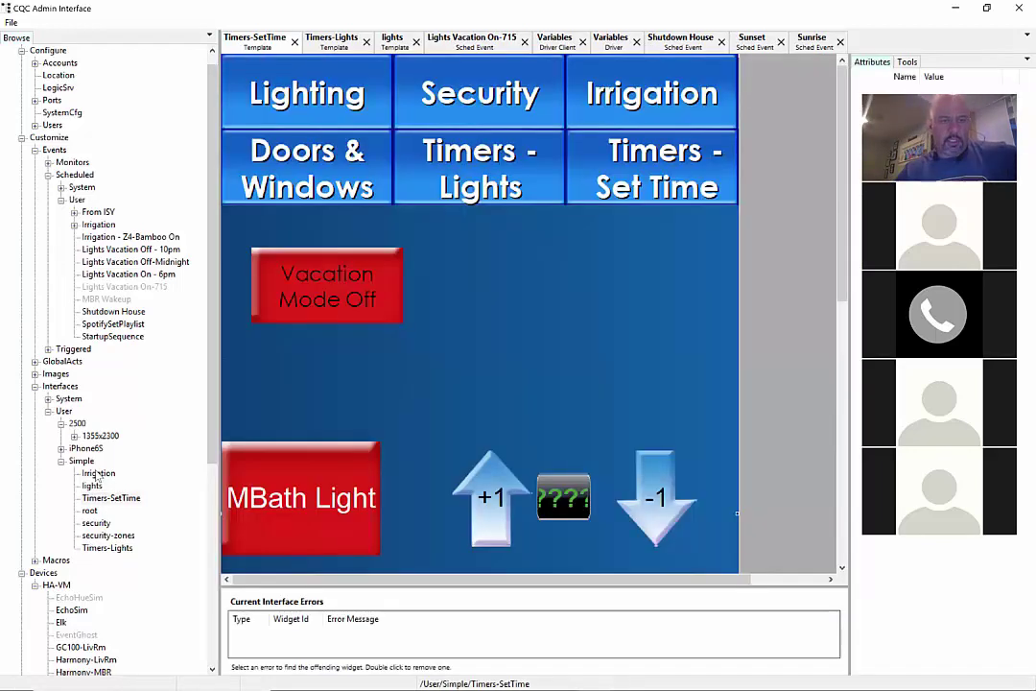
{"action": "double_click", "coordinate": [97, 474]}
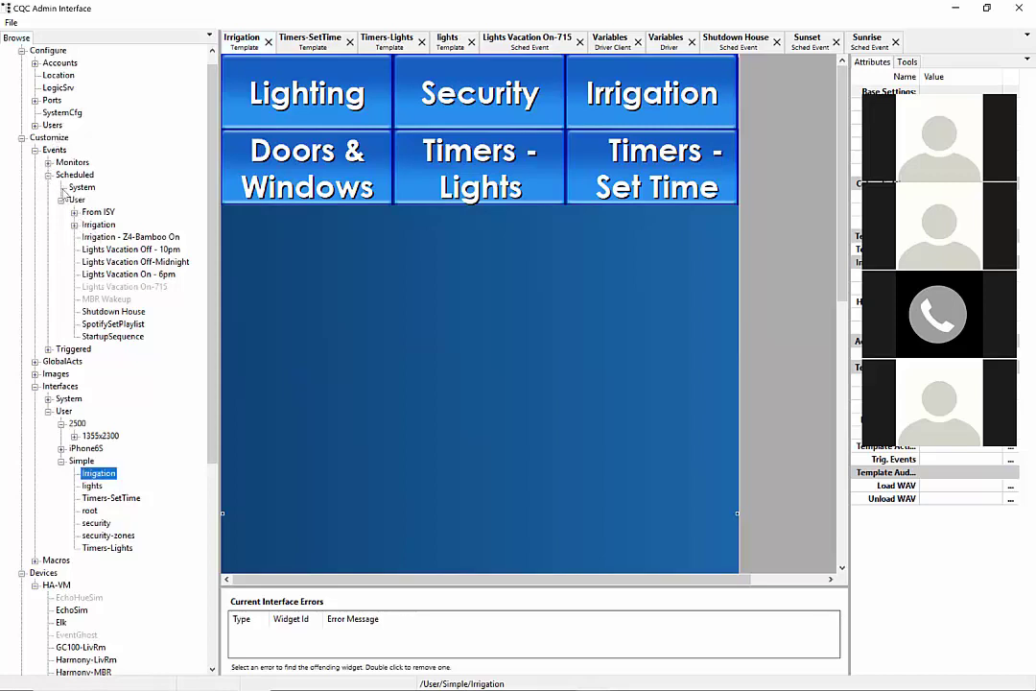
- Expand the From ISY scheduled events and review the action commands of the Shutdown House event without changing them
{"action": "left_click", "coordinate": [74, 211]}
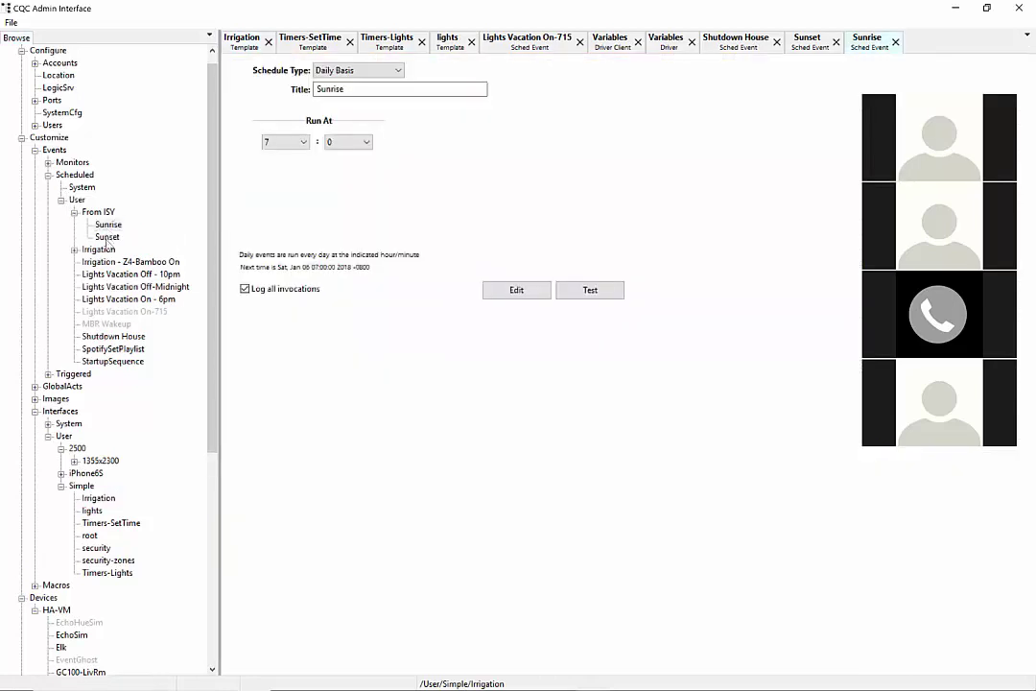
{"action": "double_click", "coordinate": [111, 340]}
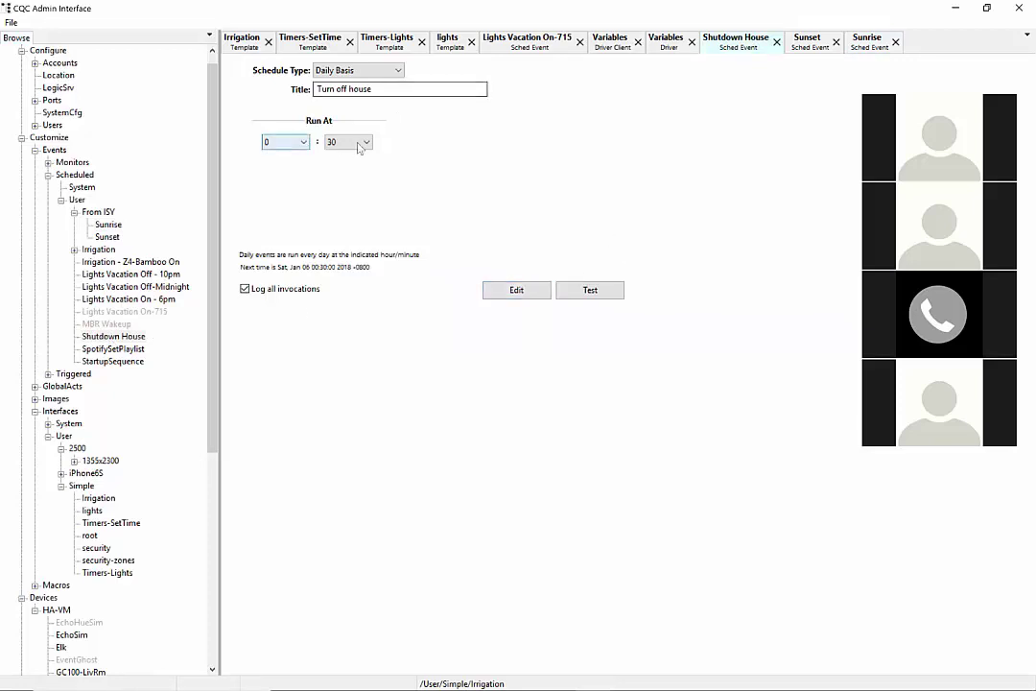
{"action": "left_click", "coordinate": [494, 290]}
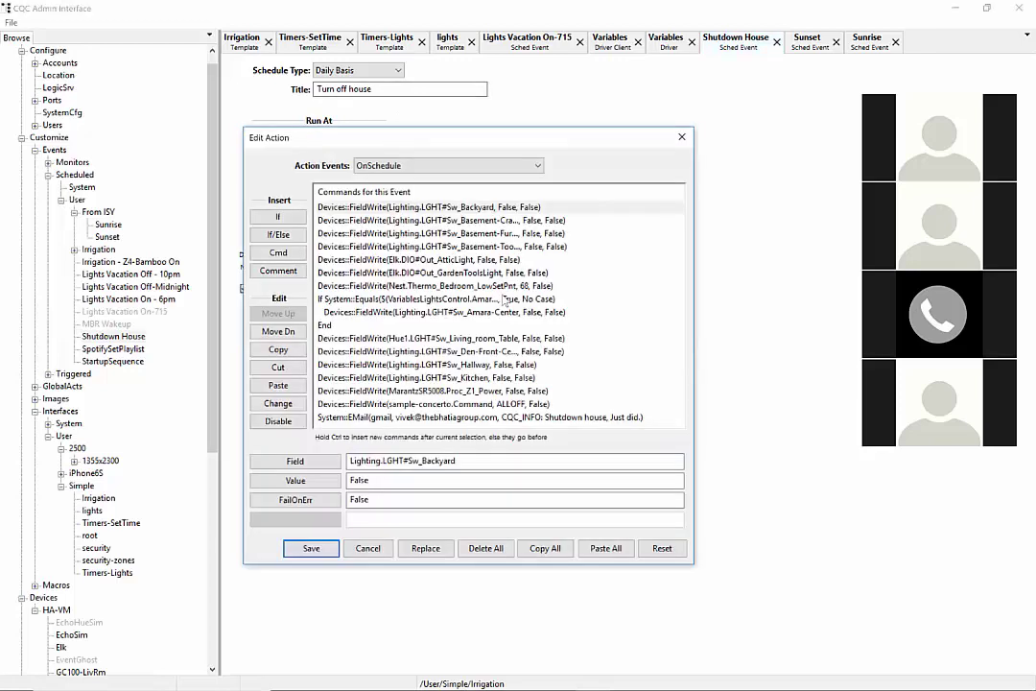
{"action": "left_click", "coordinate": [368, 547]}
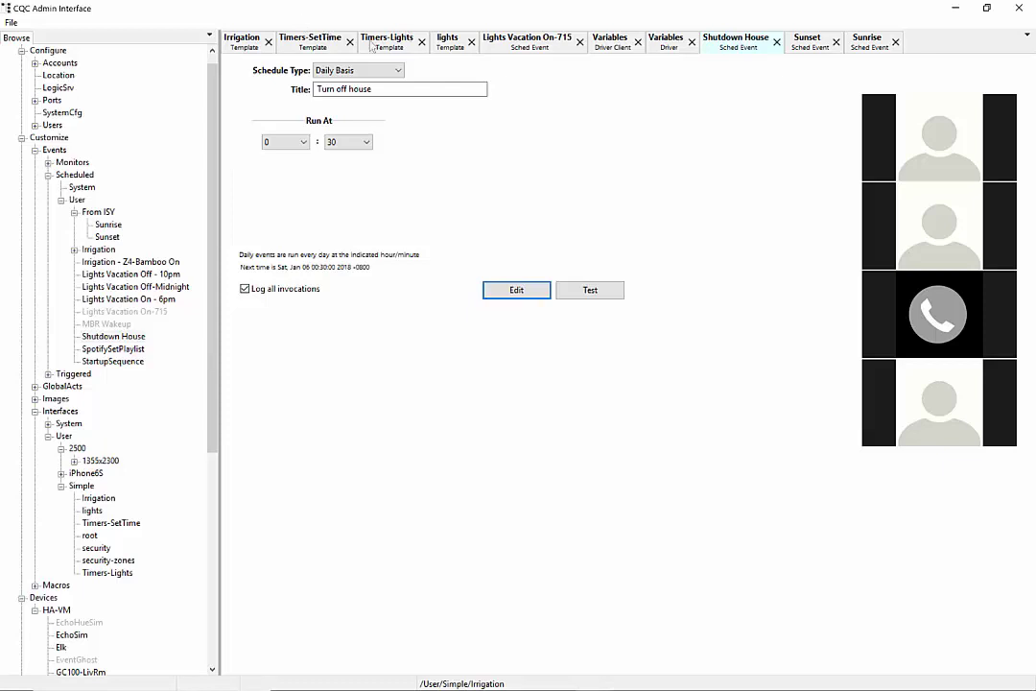
- Switch from the Timers-Lights template to the Interface Template Viewer, maximize it and show its Timers - Lights page
{"action": "left_click", "coordinate": [391, 45]}
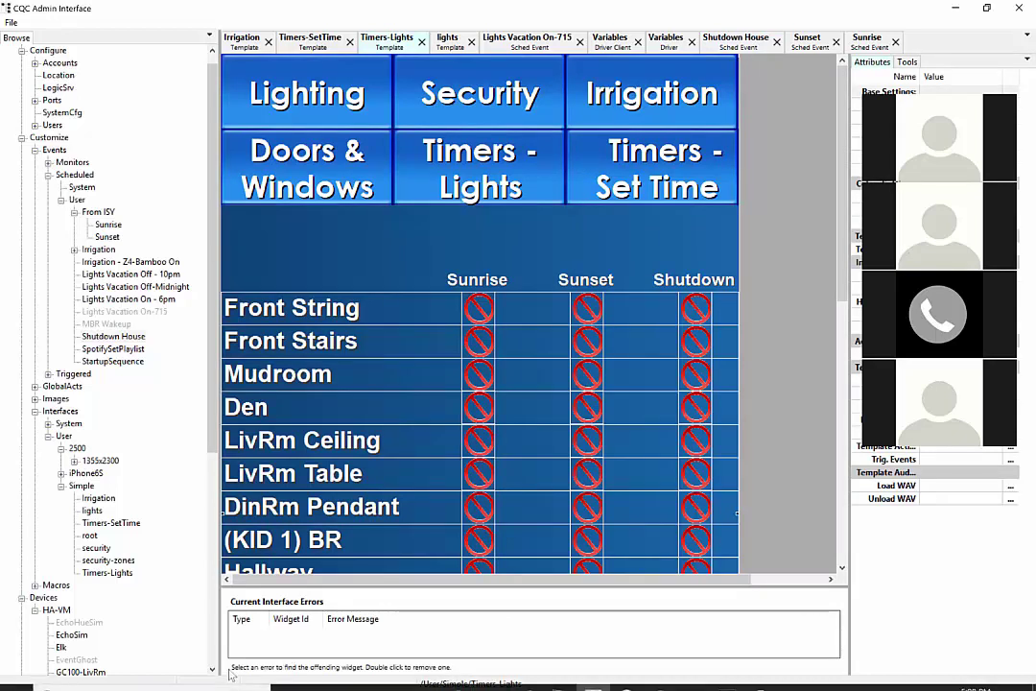
{"action": "mouse_move", "coordinate": [192, 689]}
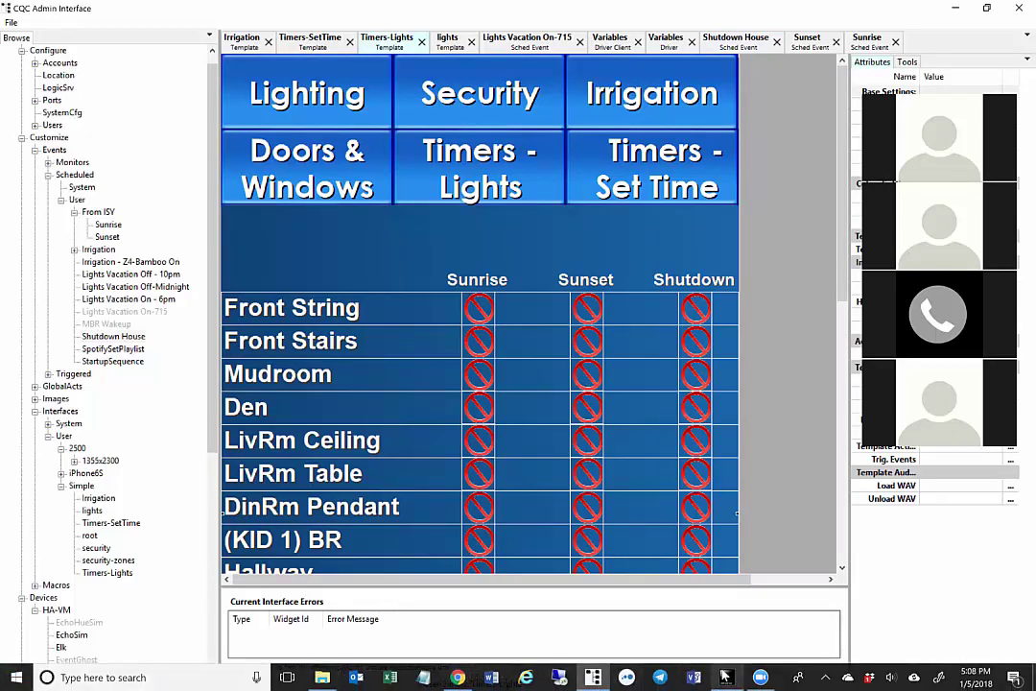
{"action": "mouse_move", "coordinate": [727, 677]}
{"action": "mouse_move", "coordinate": [726, 609]}
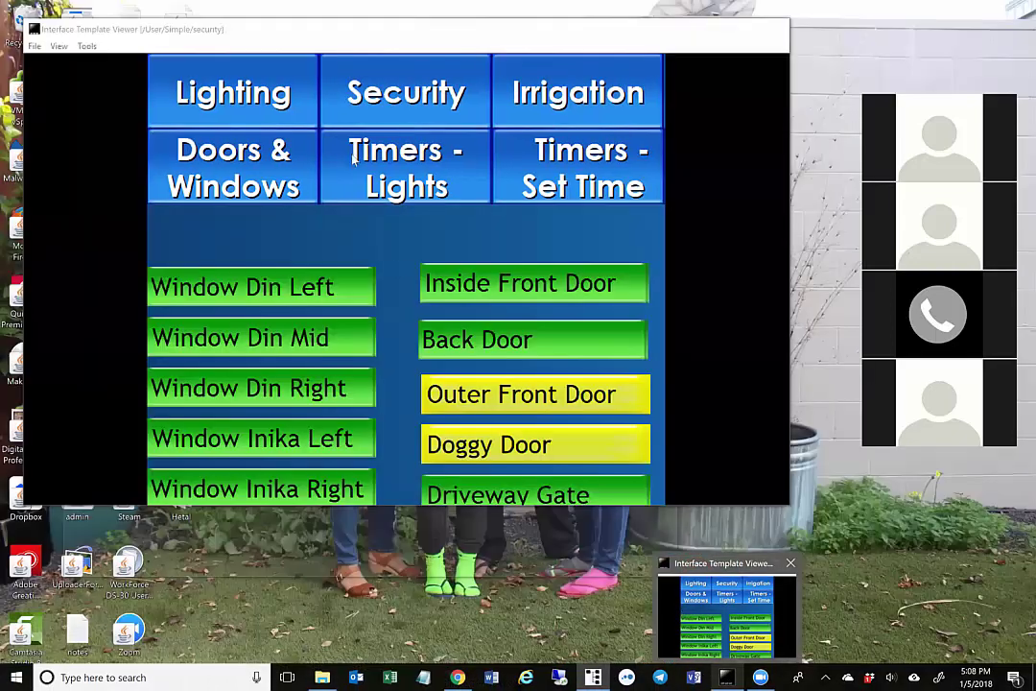
{"action": "double_click", "coordinate": [252, 23]}
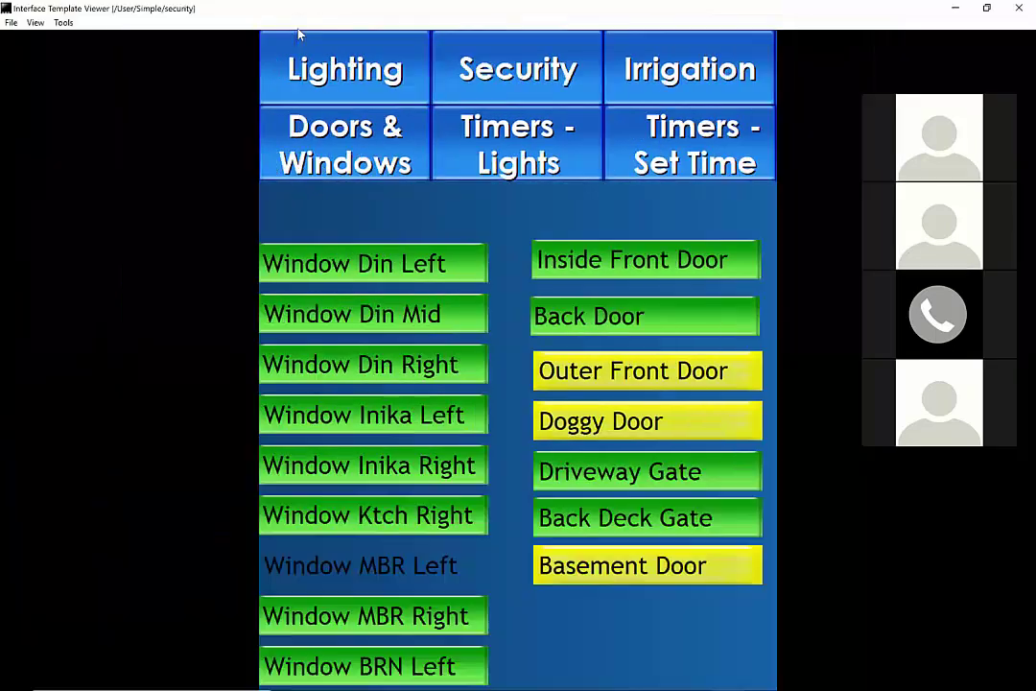
{"action": "left_click", "coordinate": [541, 135]}
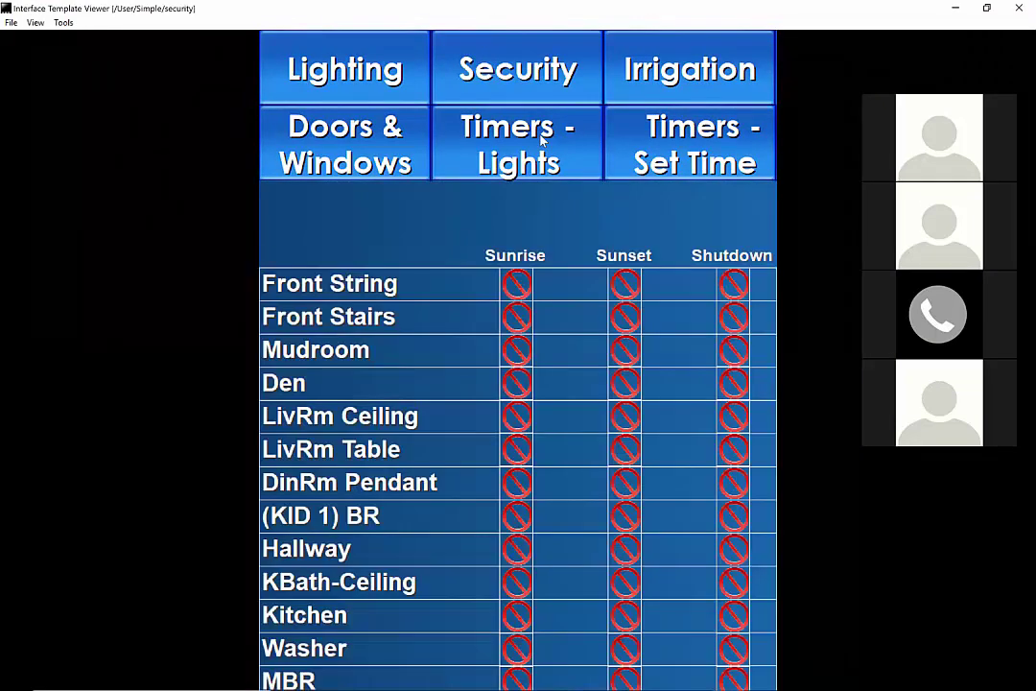
- Toggle the Sunrise and Sunset timer marks for Front String, then leave the Interface Template Viewer
{"action": "left_click", "coordinate": [517, 288]}
{"action": "left_click", "coordinate": [517, 288]}
{"action": "left_click", "coordinate": [629, 280]}
{"action": "left_click", "coordinate": [630, 284]}
{"action": "left_click", "coordinate": [524, 289]}
{"action": "left_click", "coordinate": [36, 22]}
{"action": "left_click", "coordinate": [41, 23]}
{"action": "key", "text": "alt+F4"}
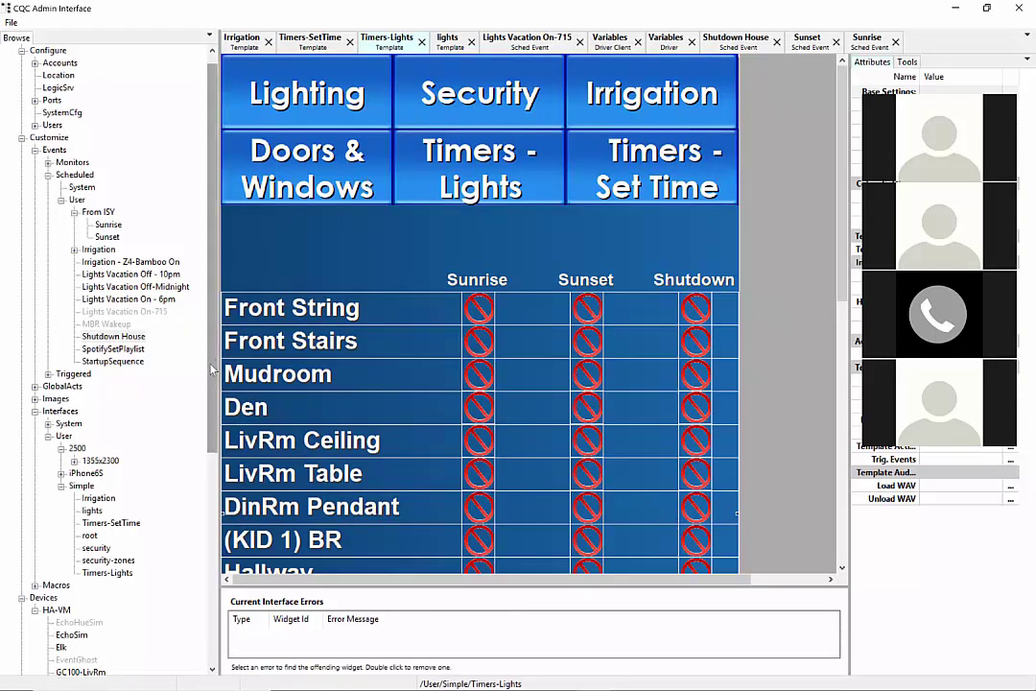
- Review the VariablesLightsControl driver's fields and its client interface, then return to the Timers-Lights template
{"action": "scroll", "coordinate": [199, 500], "scroll_direction": "down", "scroll_amount": 5}
{"action": "scroll", "coordinate": [200, 500], "scroll_direction": "down", "scroll_amount": 3}
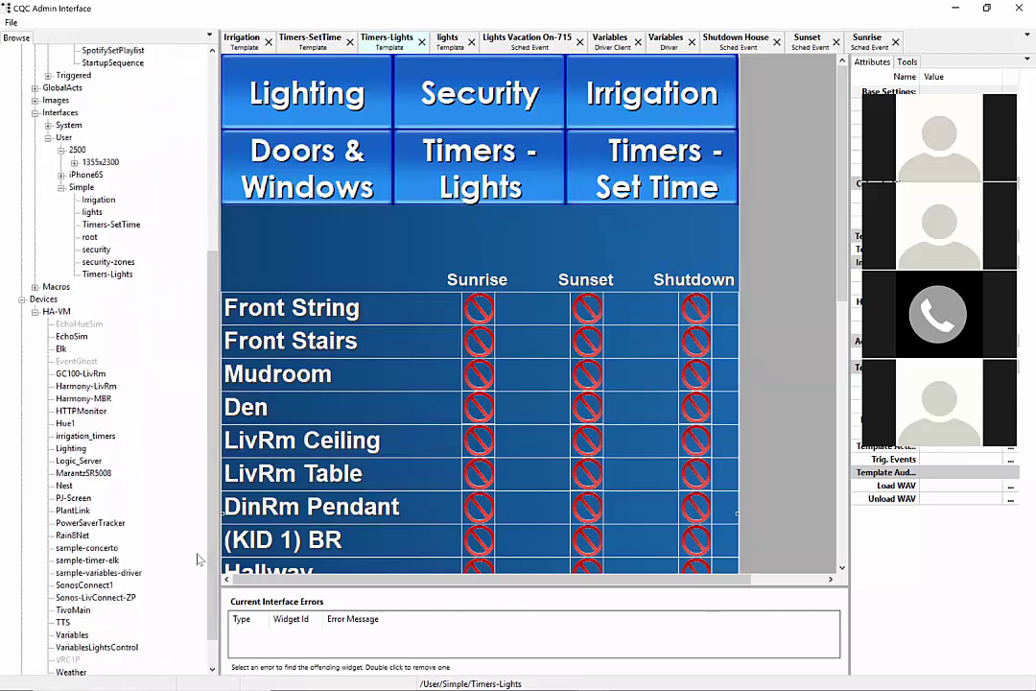
{"action": "double_click", "coordinate": [96, 648]}
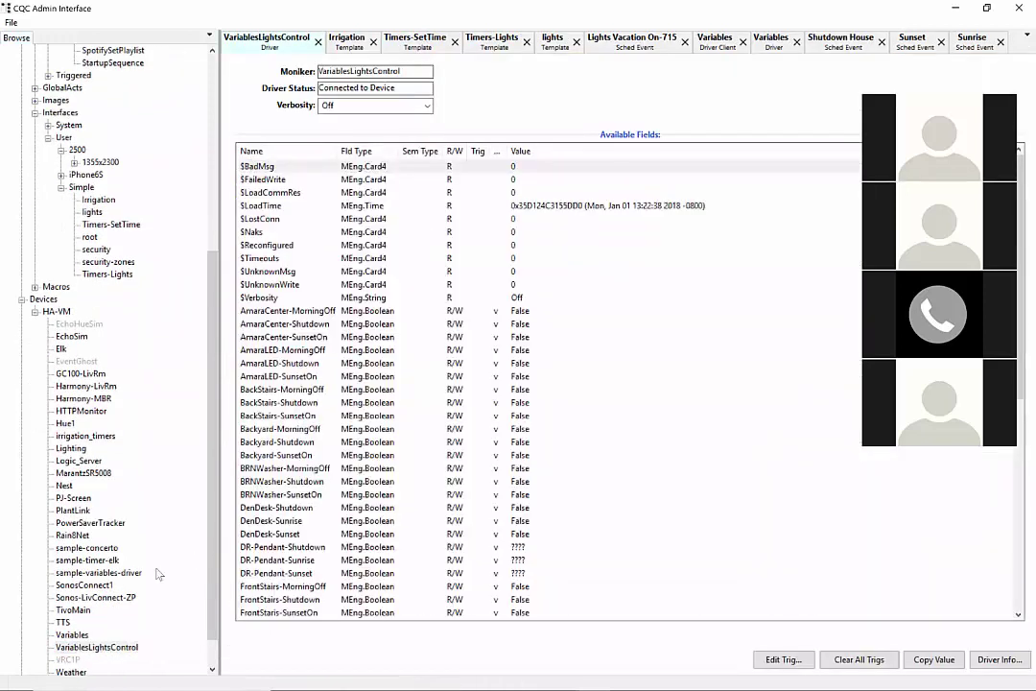
{"action": "left_click", "coordinate": [93, 649]}
{"action": "right_click", "coordinate": [92, 649]}
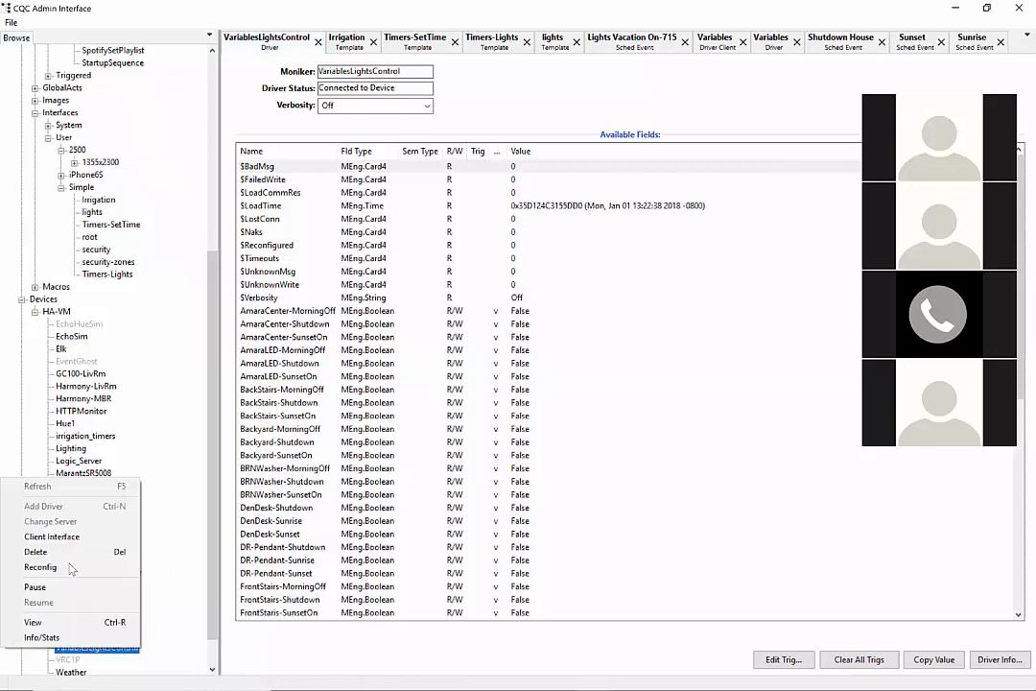
{"action": "left_click", "coordinate": [81, 537]}
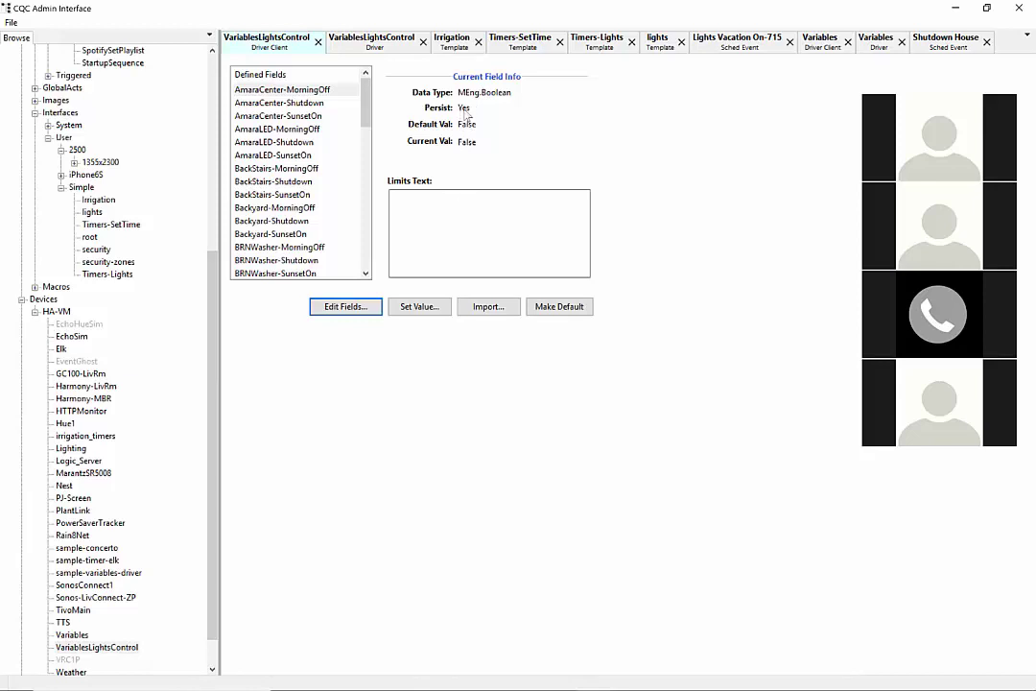
{"action": "left_click", "coordinate": [375, 48]}
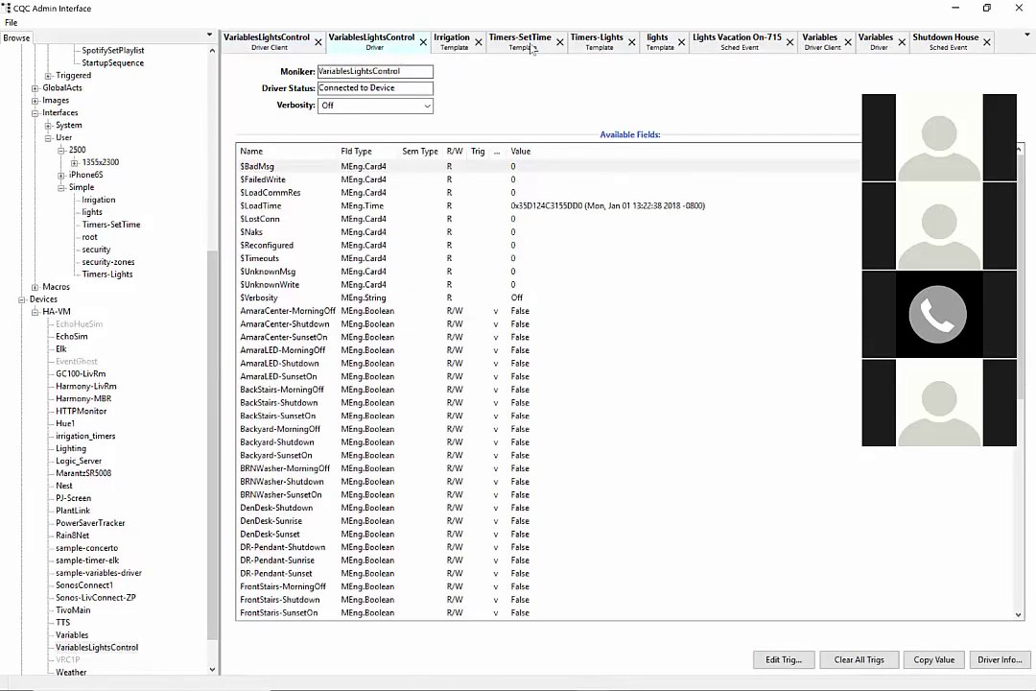
{"action": "left_click", "coordinate": [600, 44]}
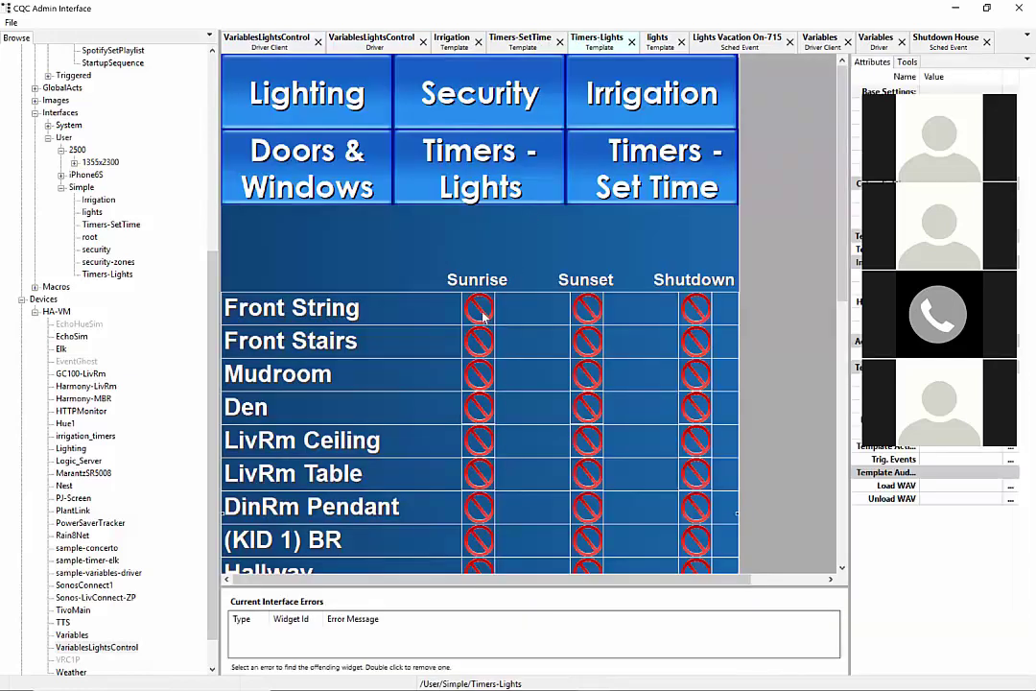
- Add a Variable Check Box just above the Sunrise column heading of the Timers-Lights template
{"action": "right_click", "coordinate": [460, 248]}
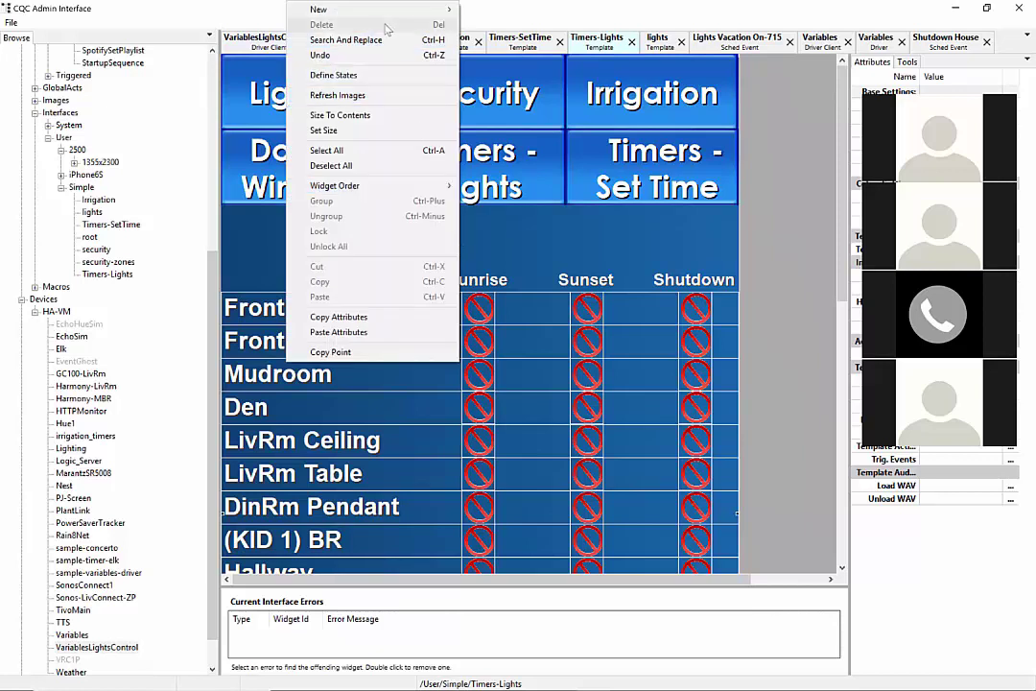
{"action": "mouse_move", "coordinate": [327, 14]}
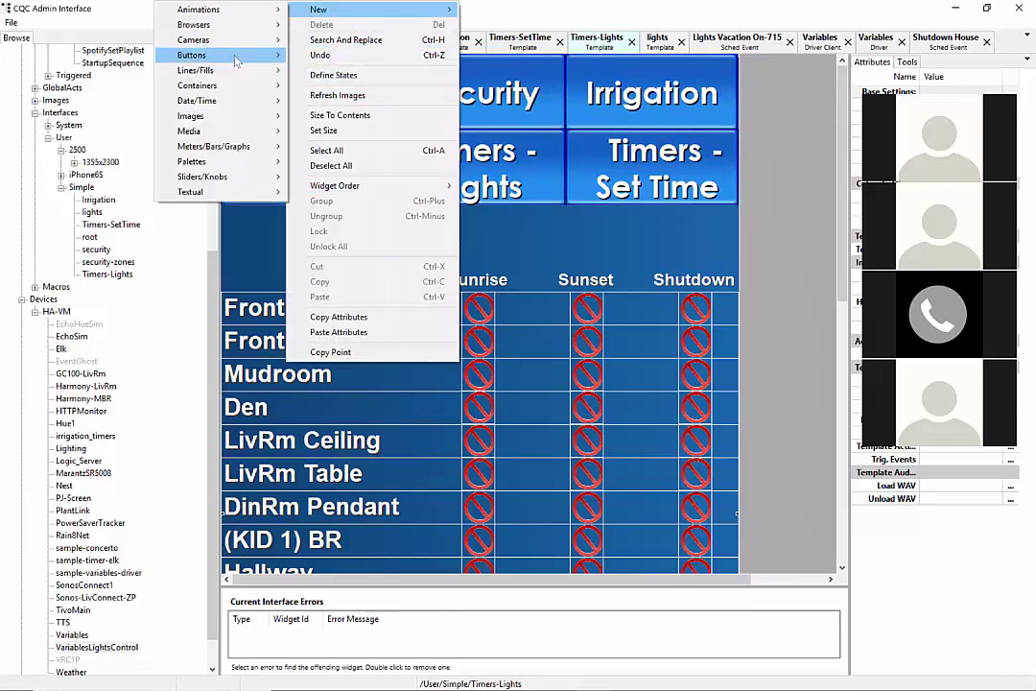
{"action": "mouse_move", "coordinate": [245, 55]}
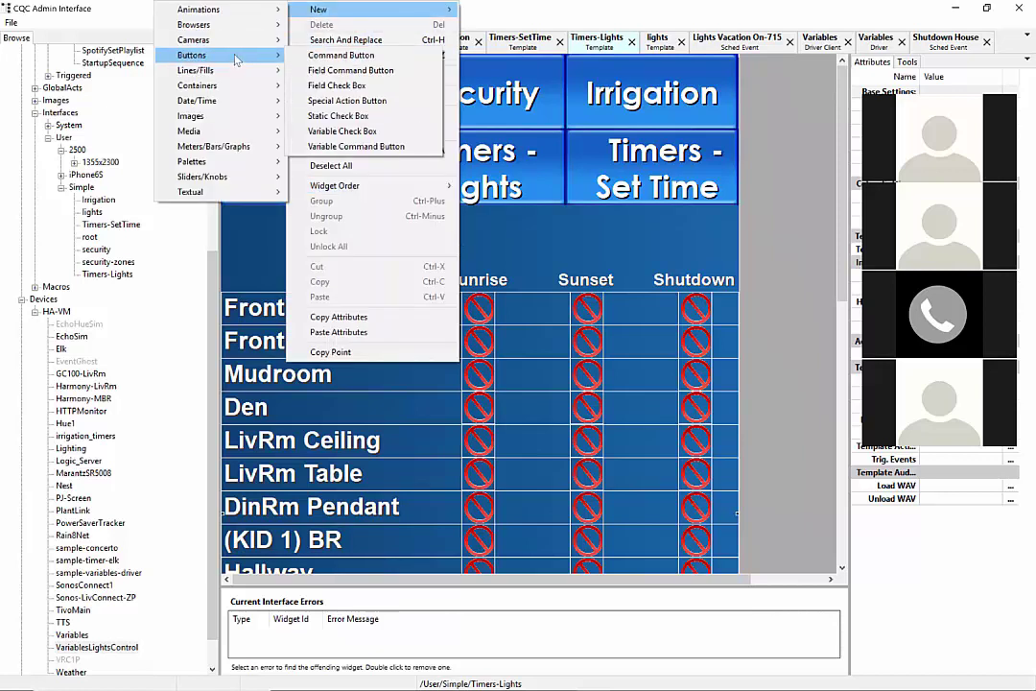
{"action": "left_click", "coordinate": [331, 132]}
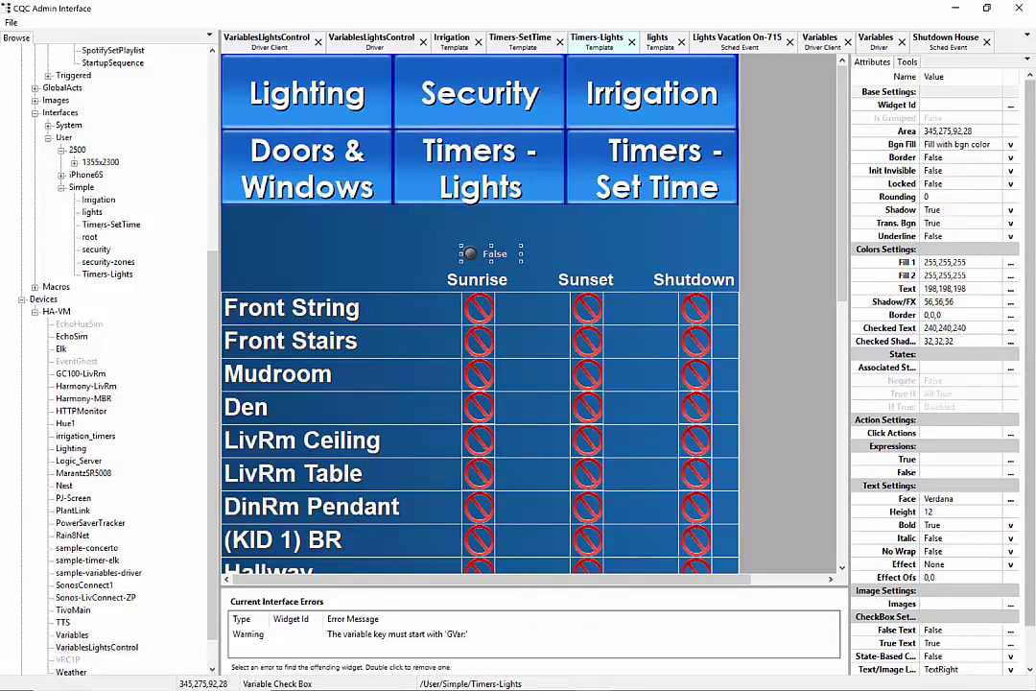
- Check which variables can be assigned to the Variable Check Box, then delete that check box
{"action": "scroll", "coordinate": [889, 525], "scroll_direction": "down", "scroll_amount": 1}
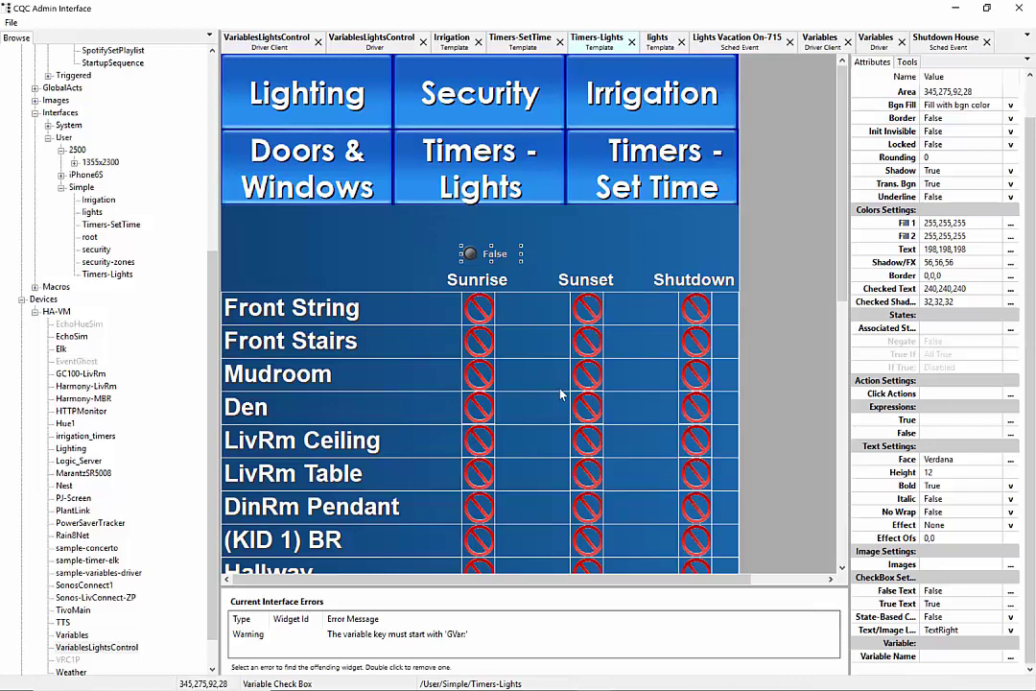
{"action": "left_click", "coordinate": [1011, 656]}
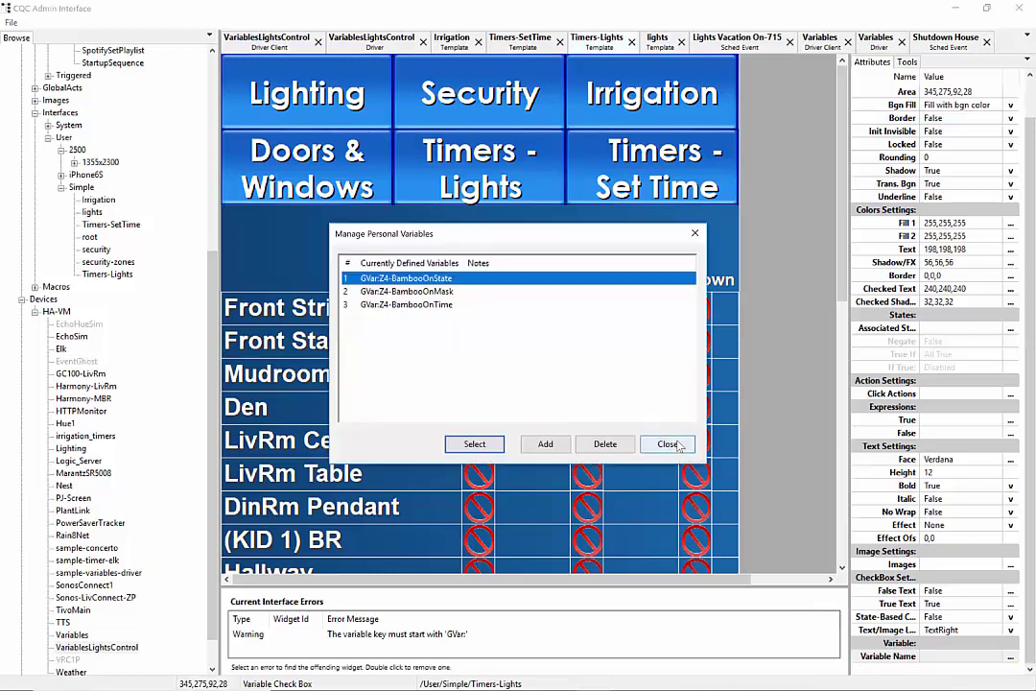
{"action": "left_click", "coordinate": [669, 445]}
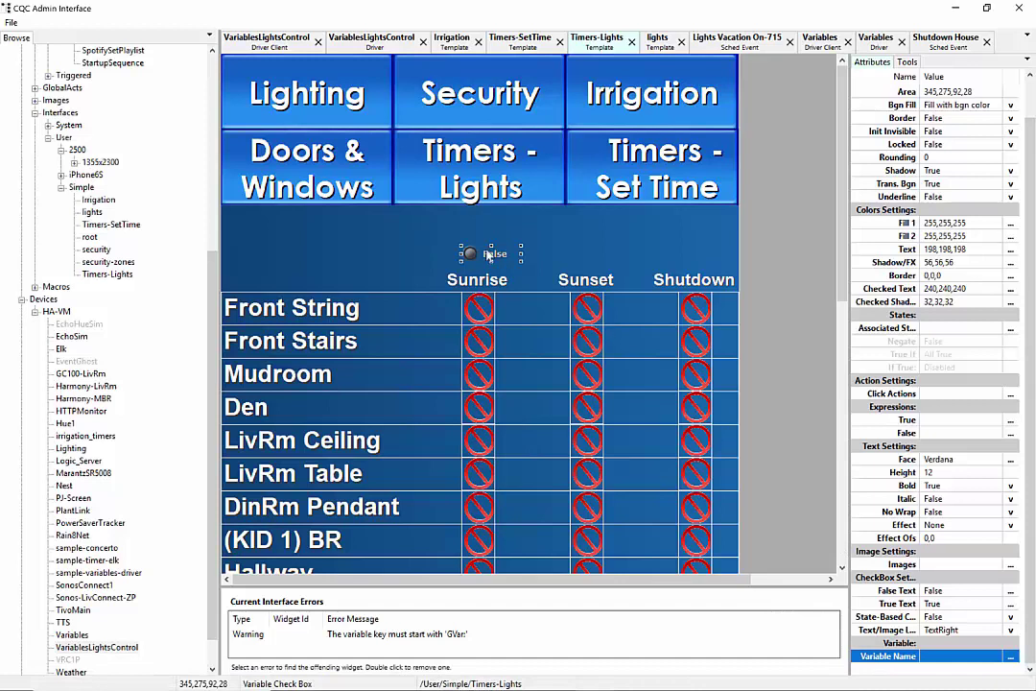
{"action": "key", "text": "Delete"}
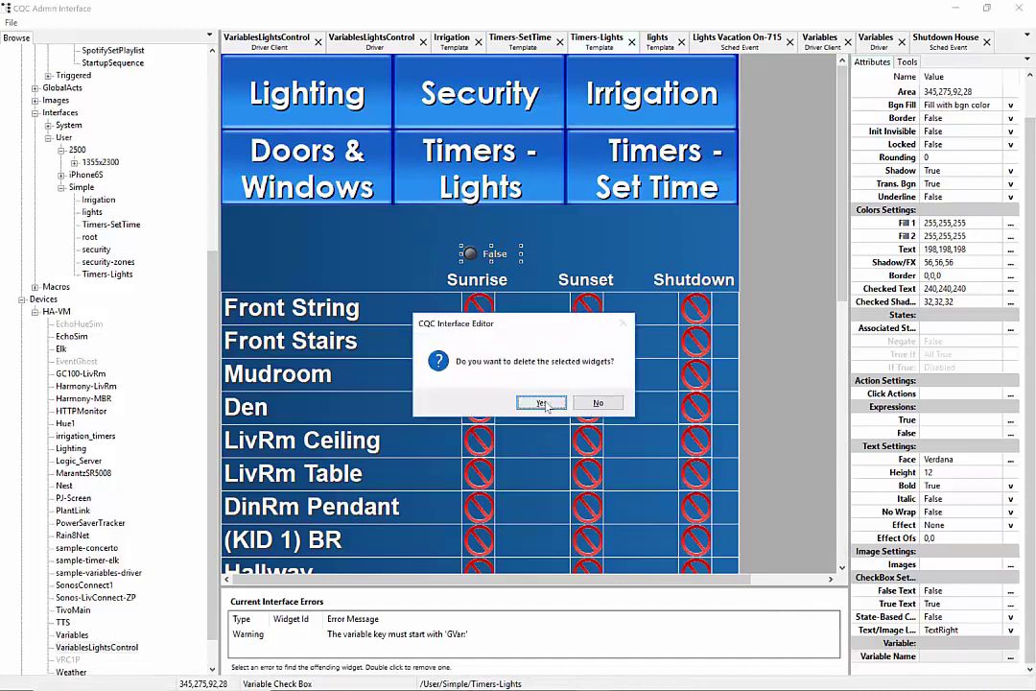
{"action": "key", "text": "Return"}
- Add a Field Check Box in the empty area above the timer table, just before the Sunrise heading
{"action": "right_click", "coordinate": [384, 240]}
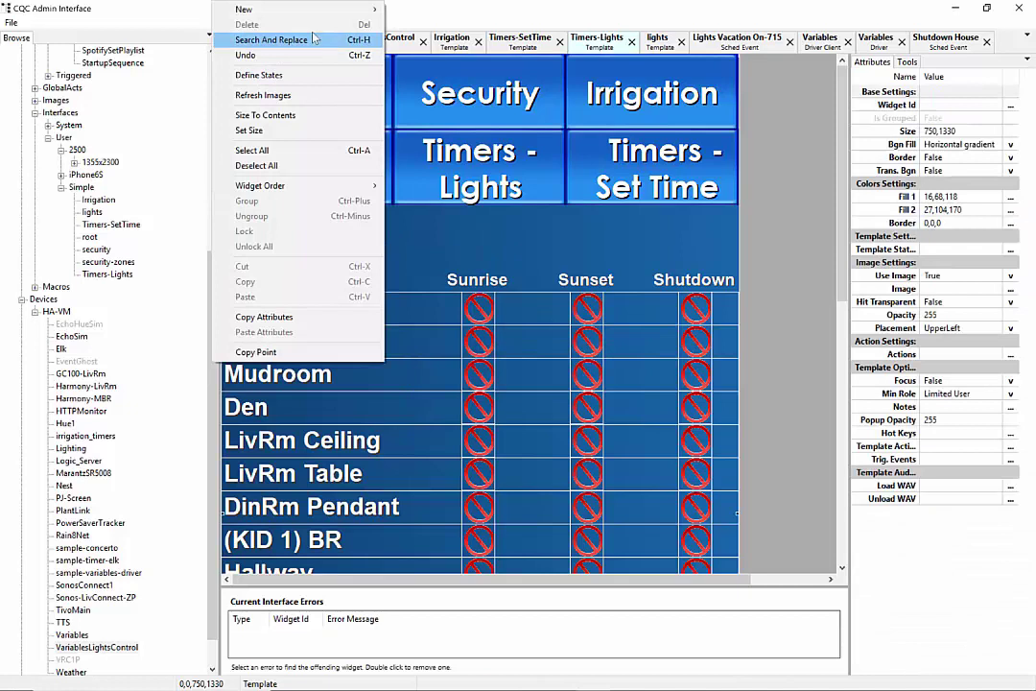
{"action": "mouse_move", "coordinate": [312, 21]}
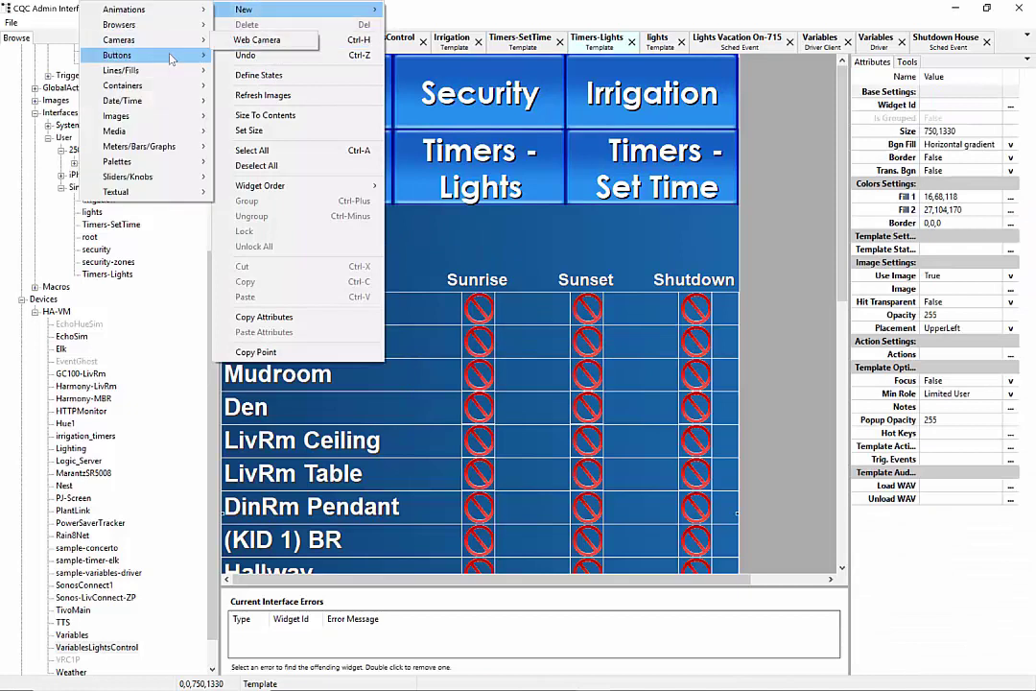
{"action": "mouse_move", "coordinate": [146, 53]}
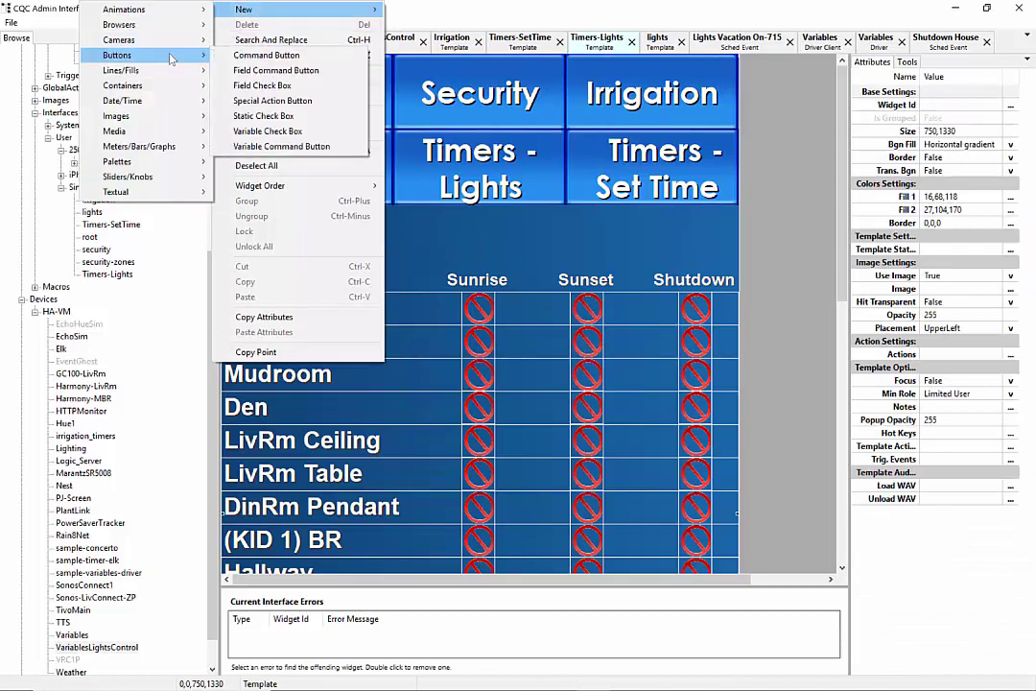
{"action": "left_click", "coordinate": [259, 86]}
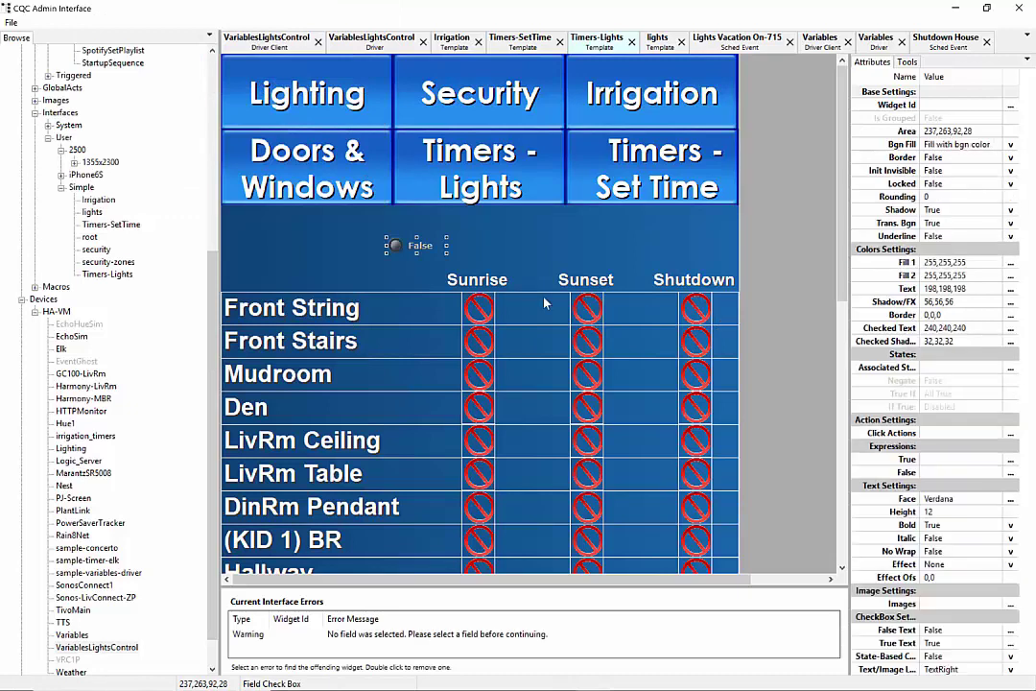
{"action": "right_click", "coordinate": [1030, 526]}
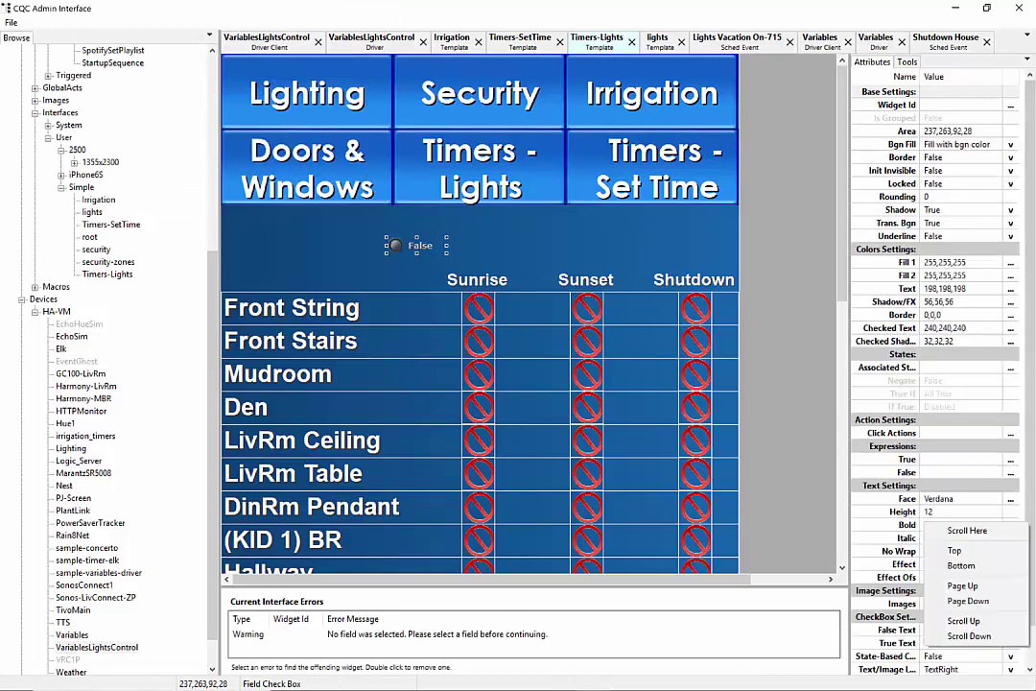
- Check which fields of the Variables and VariablesLightsControl drivers can be assigned as the new check box's State Field
{"action": "left_click", "coordinate": [961, 565]}
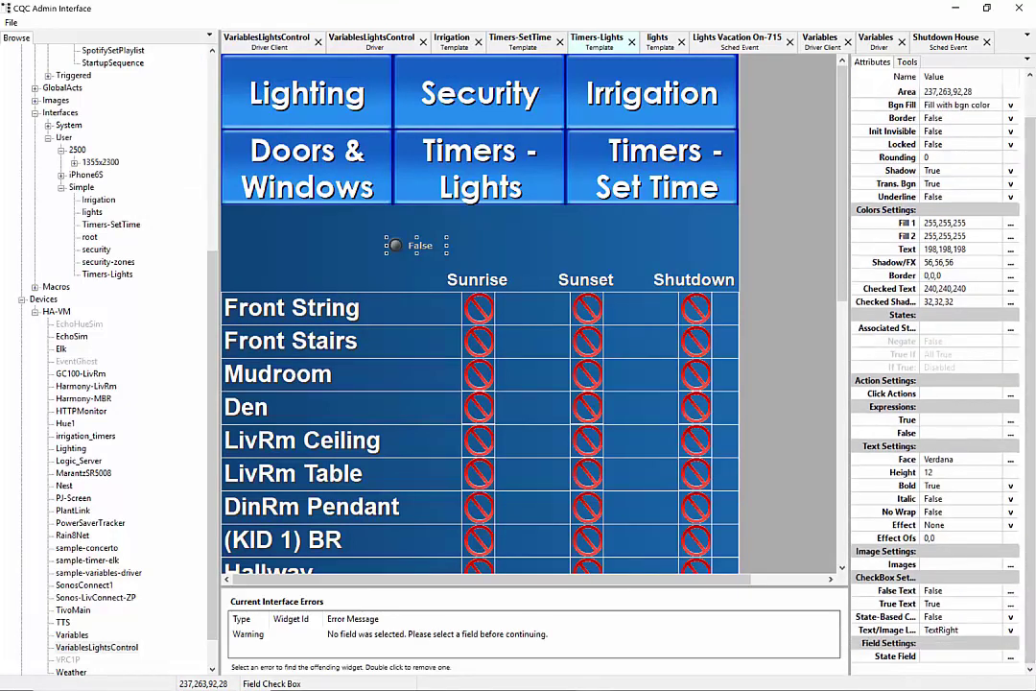
{"action": "left_click", "coordinate": [1013, 658]}
{"action": "left_click", "coordinate": [1012, 658]}
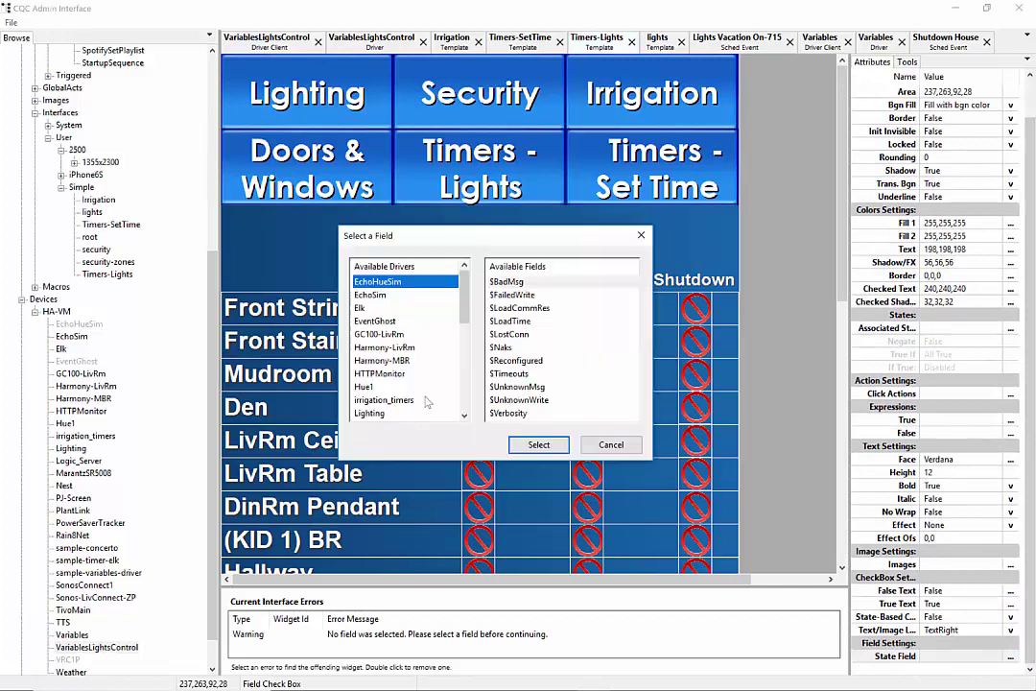
{"action": "scroll", "coordinate": [469, 408], "scroll_direction": "down", "scroll_amount": 4}
{"action": "scroll", "coordinate": [468, 408], "scroll_direction": "down", "scroll_amount": 3}
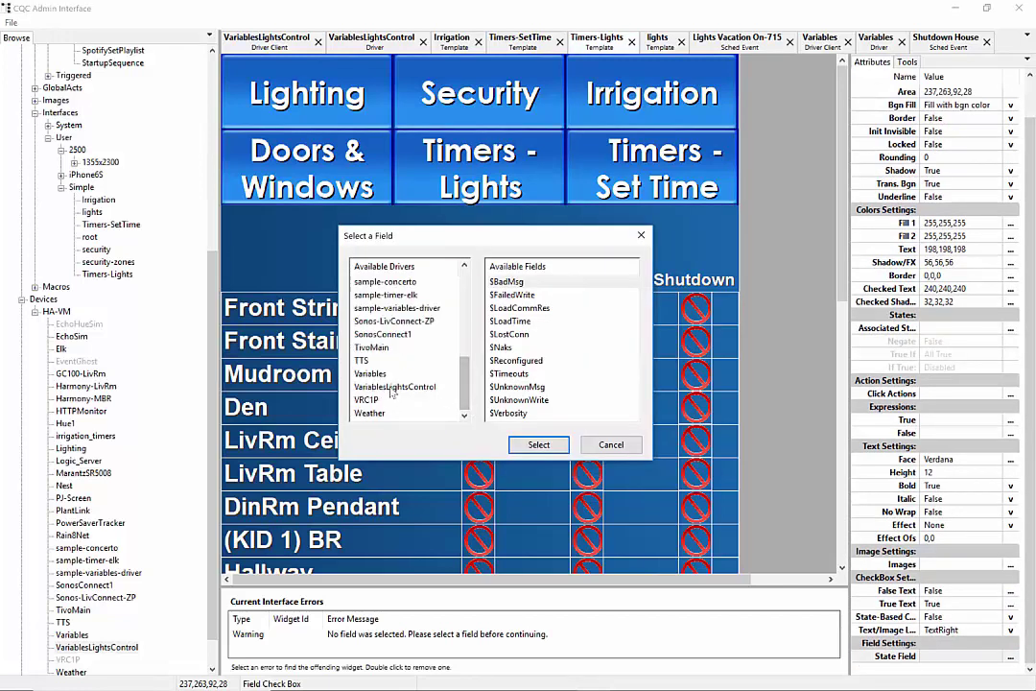
{"action": "left_click", "coordinate": [391, 375]}
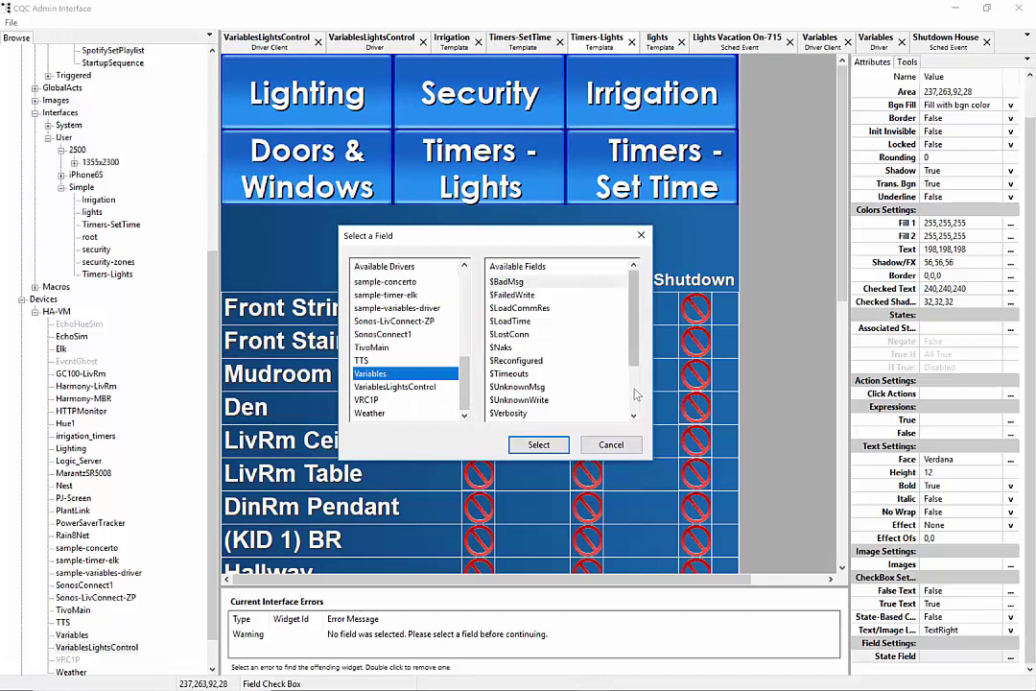
{"action": "scroll", "coordinate": [633, 393], "scroll_direction": "down", "scroll_amount": 2}
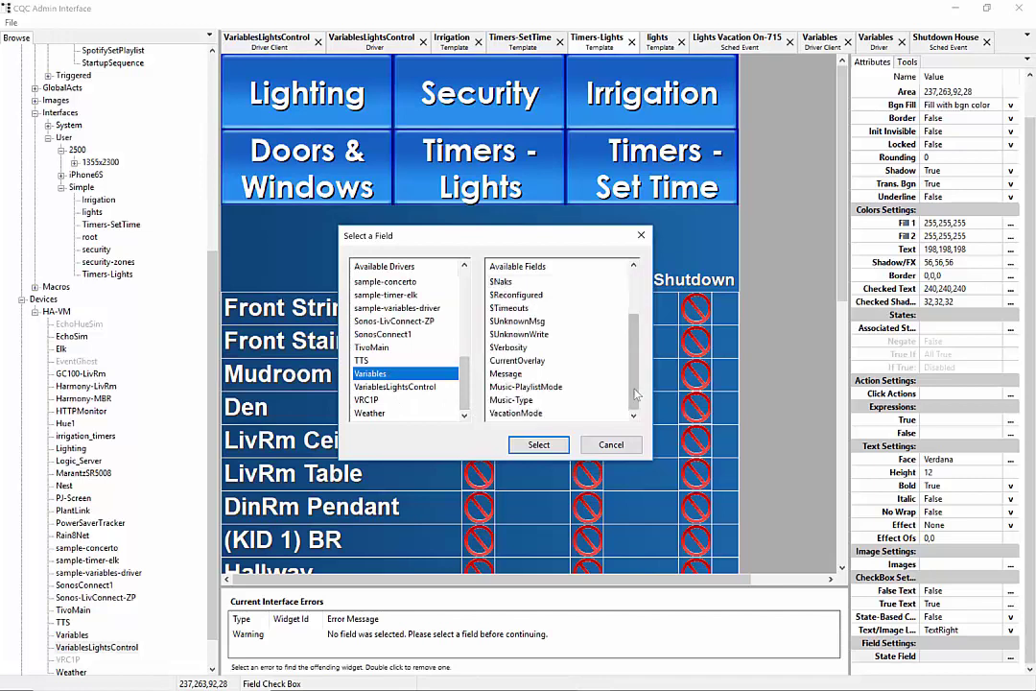
{"action": "left_click", "coordinate": [370, 388]}
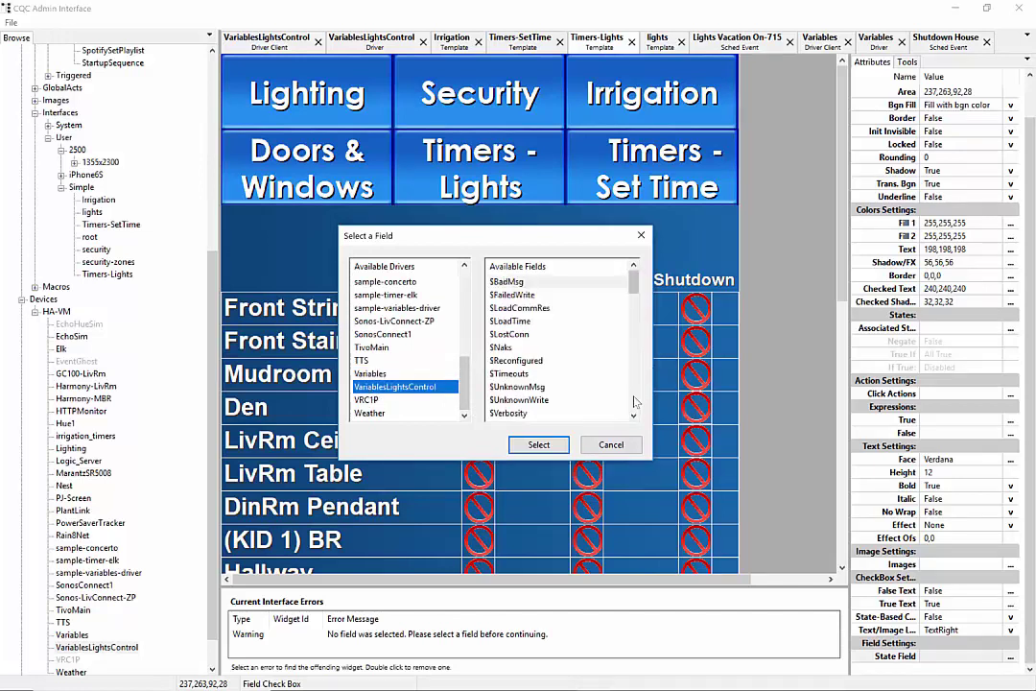
{"action": "scroll", "coordinate": [590, 352], "scroll_direction": "down", "scroll_amount": 5}
{"action": "left_click", "coordinate": [549, 296]}
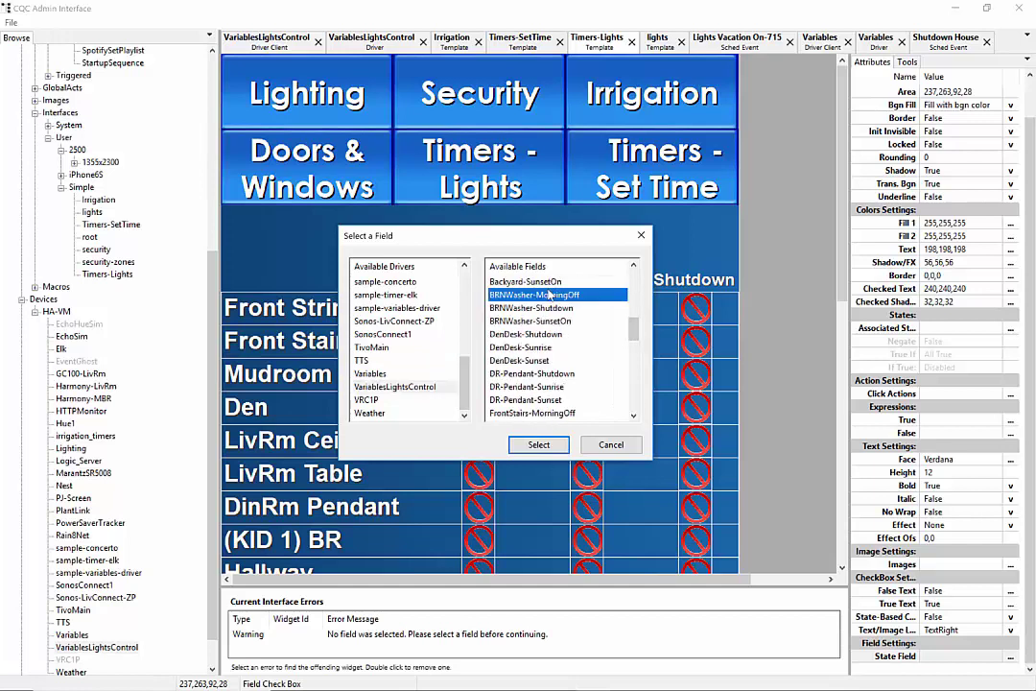
{"action": "key", "text": "Return"}
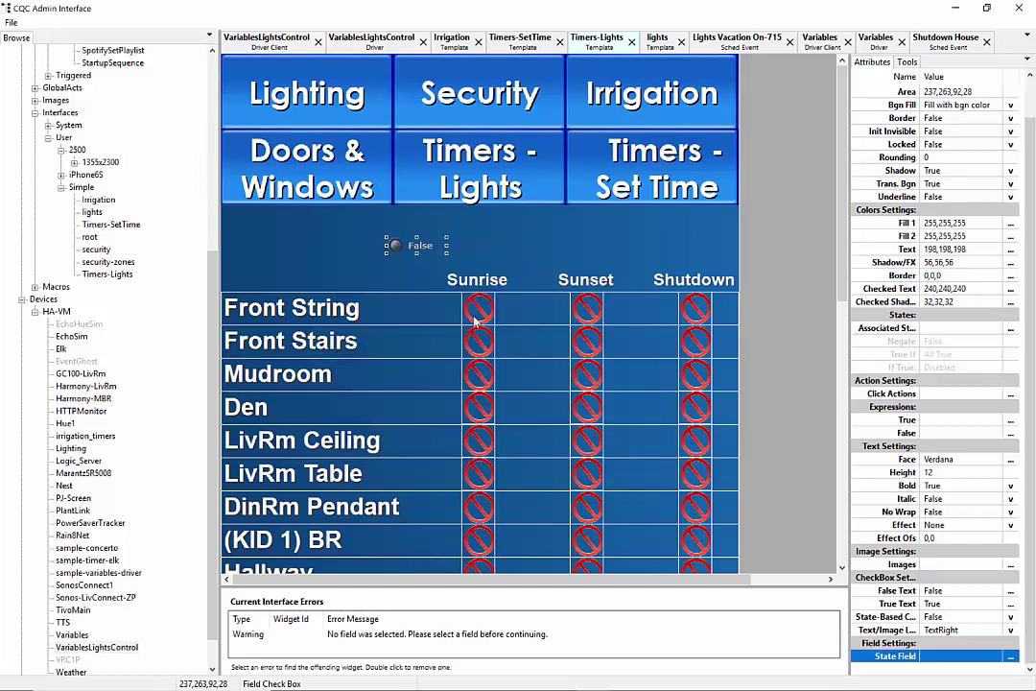
- Review the OnTrueClick and OnFalseClick actions of the Front String Sunrise check box, leaving them unsaved
{"action": "double_click", "coordinate": [473, 320]}
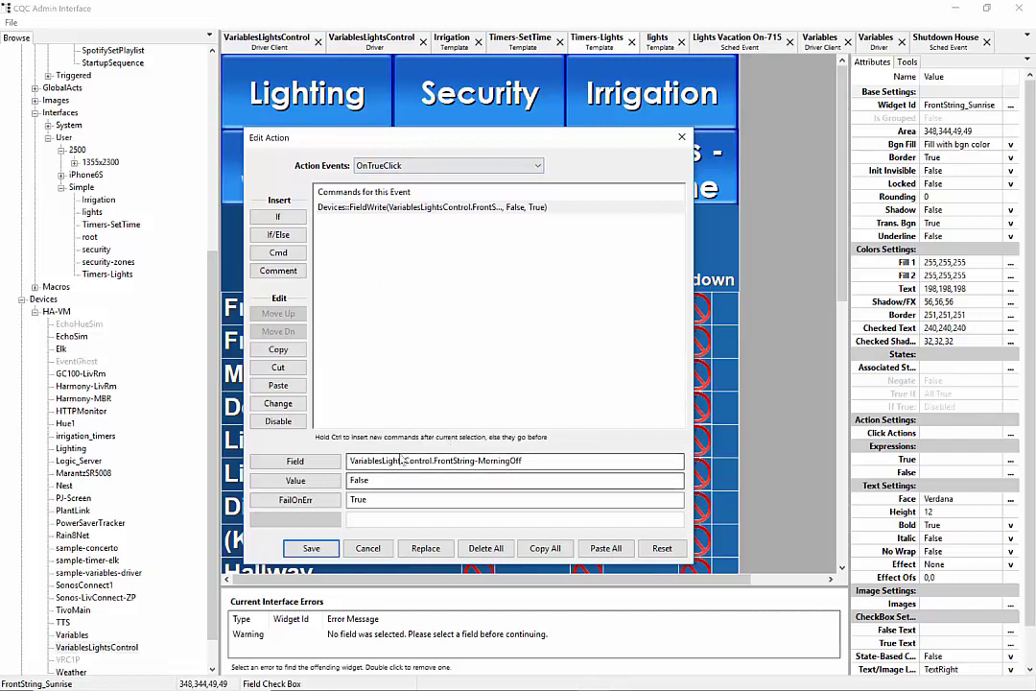
{"action": "left_click", "coordinate": [536, 166]}
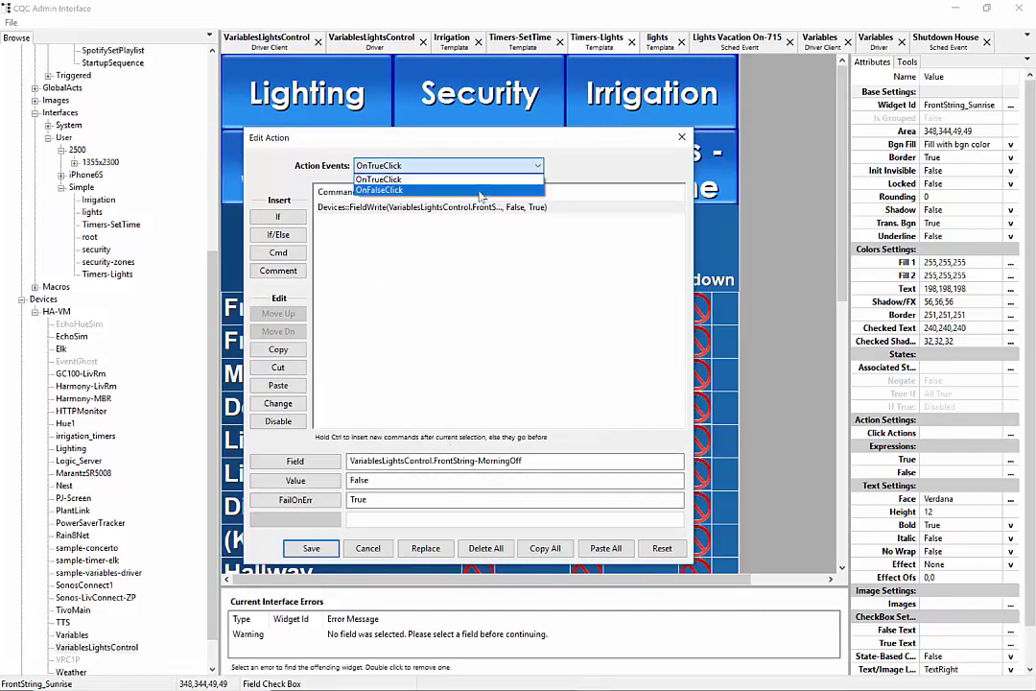
{"action": "left_click", "coordinate": [480, 191]}
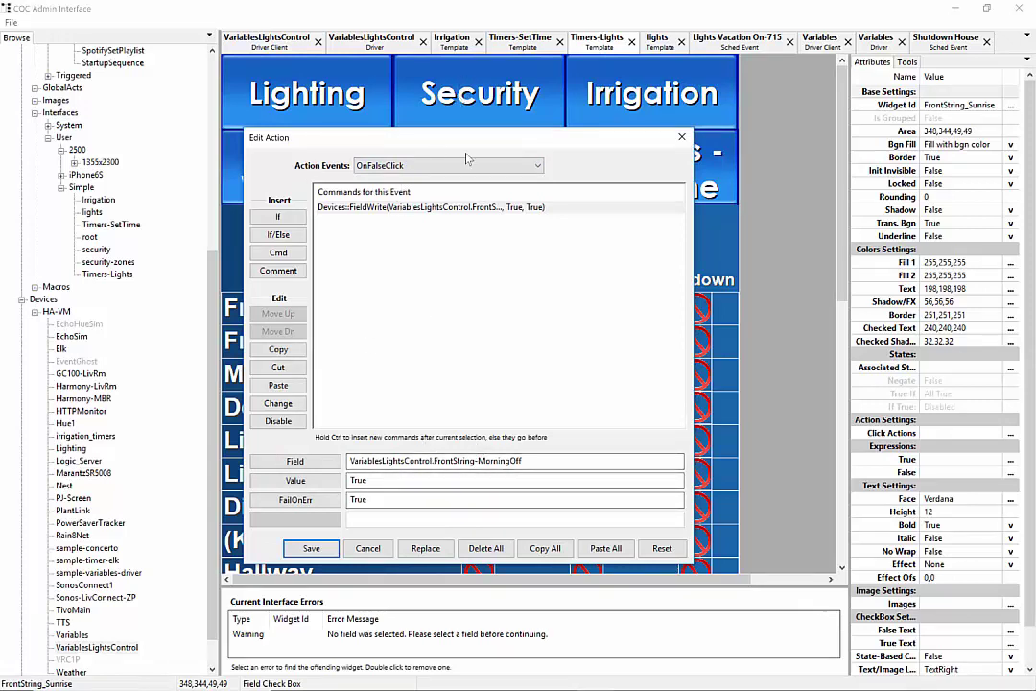
{"action": "left_click_drag", "start_coordinate": [467, 137], "coordinate": [568, 104]}
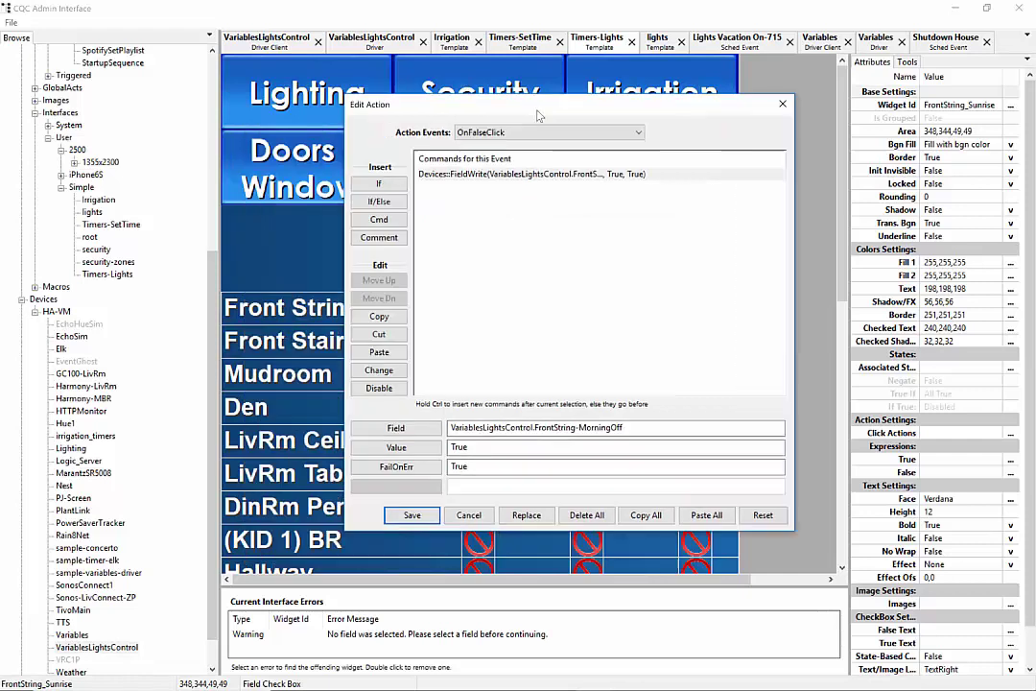
{"action": "left_click", "coordinate": [631, 134]}
{"action": "left_click", "coordinate": [499, 146]}
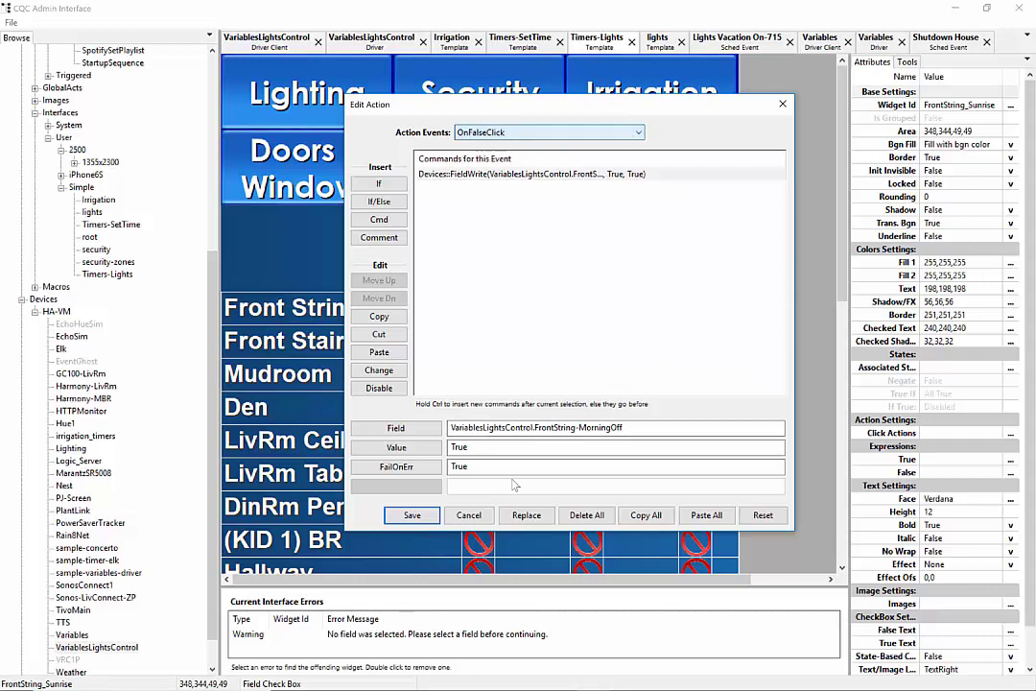
{"action": "left_click", "coordinate": [469, 515]}
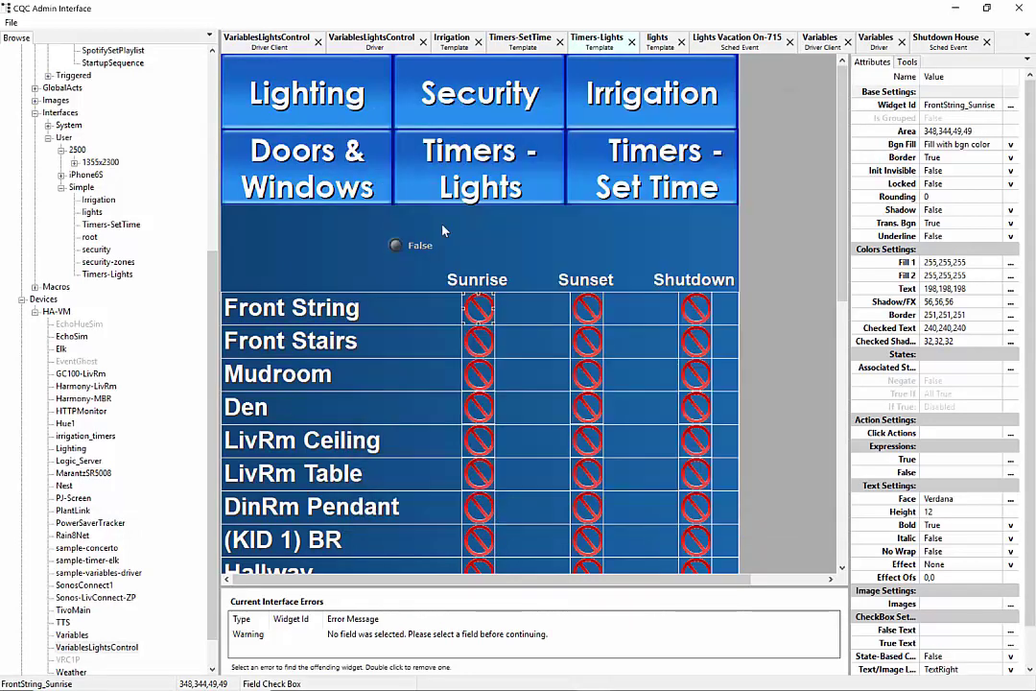
- Delete the sample Field Check Box above the timer table
{"action": "left_click", "coordinate": [399, 249]}
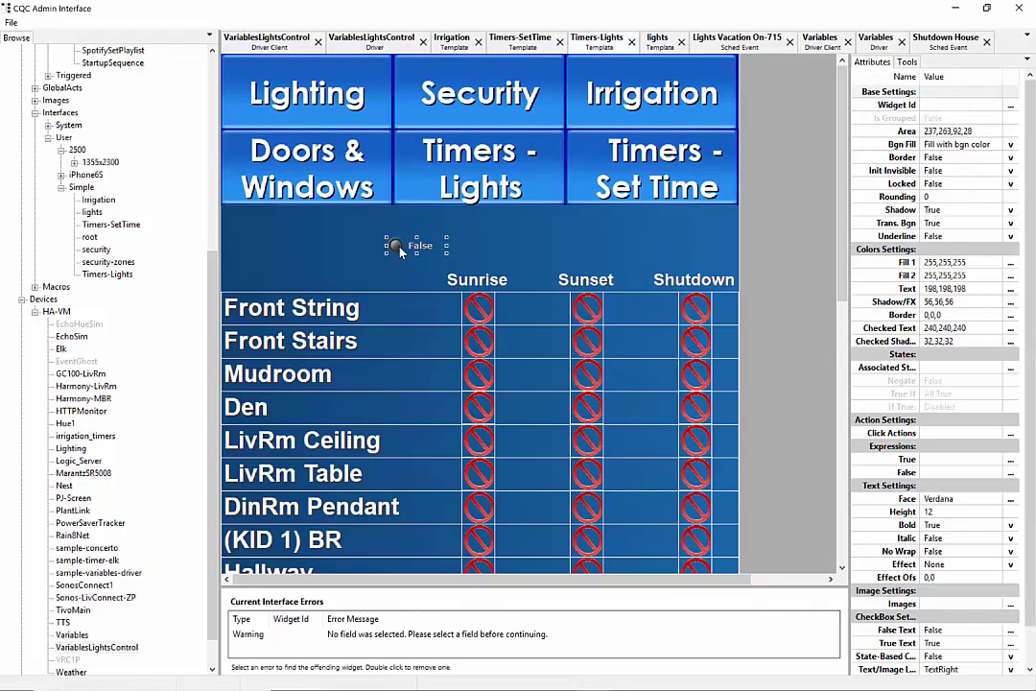
{"action": "key", "text": "Delete"}
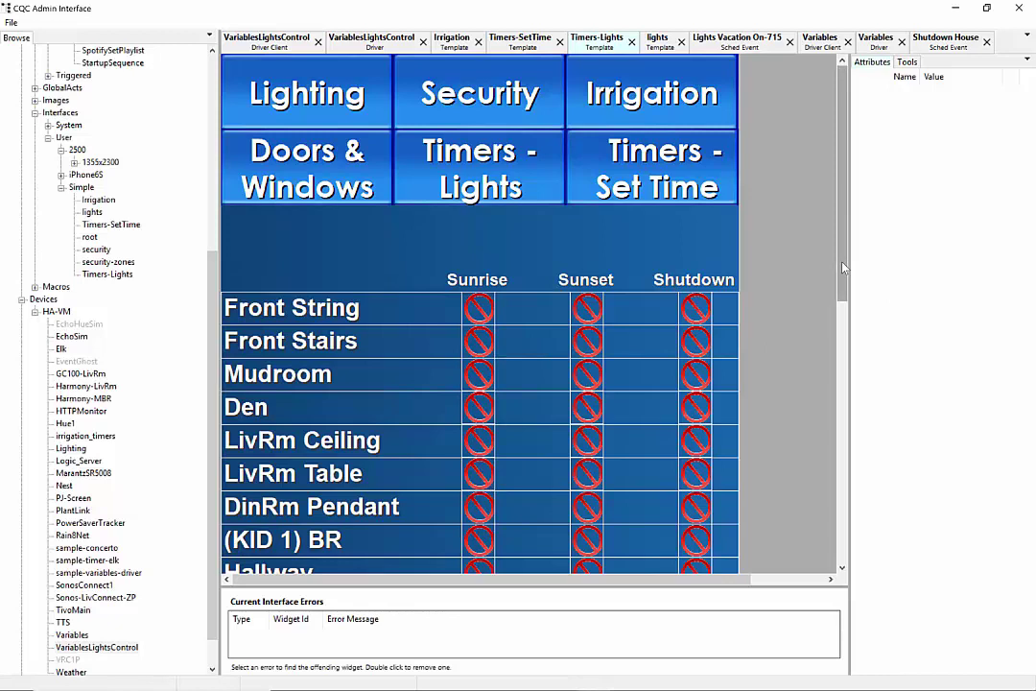
- Look over the timer table and examine the False and True images of the Front String Sunrise check box
{"action": "left_click_drag", "start_coordinate": [843, 267], "coordinate": [841, 393]}
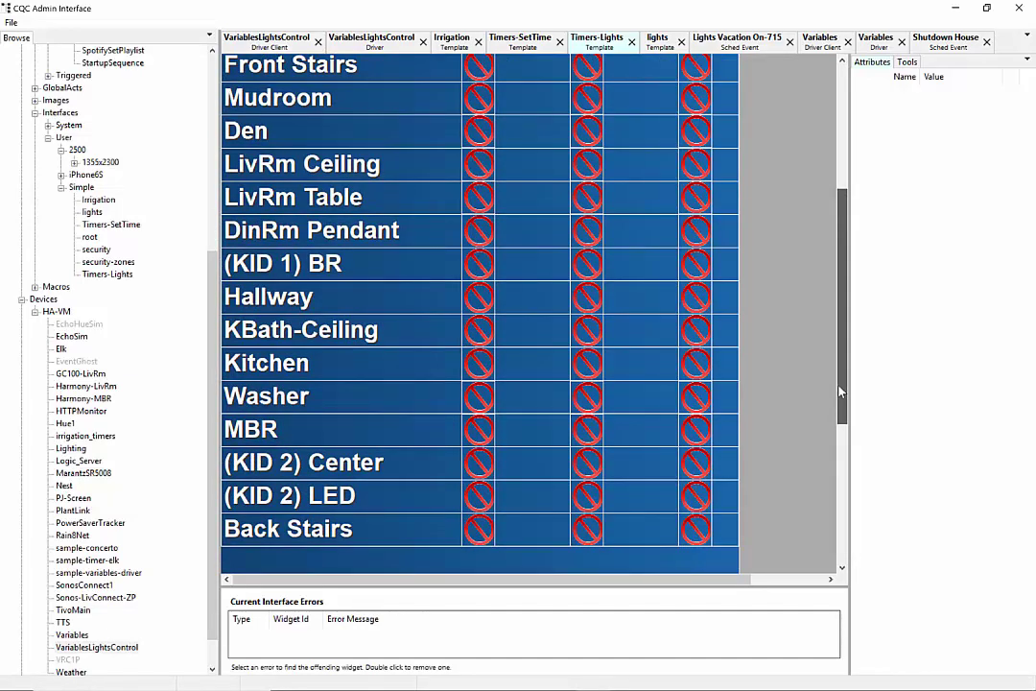
{"action": "left_click_drag", "start_coordinate": [843, 385], "coordinate": [844, 366]}
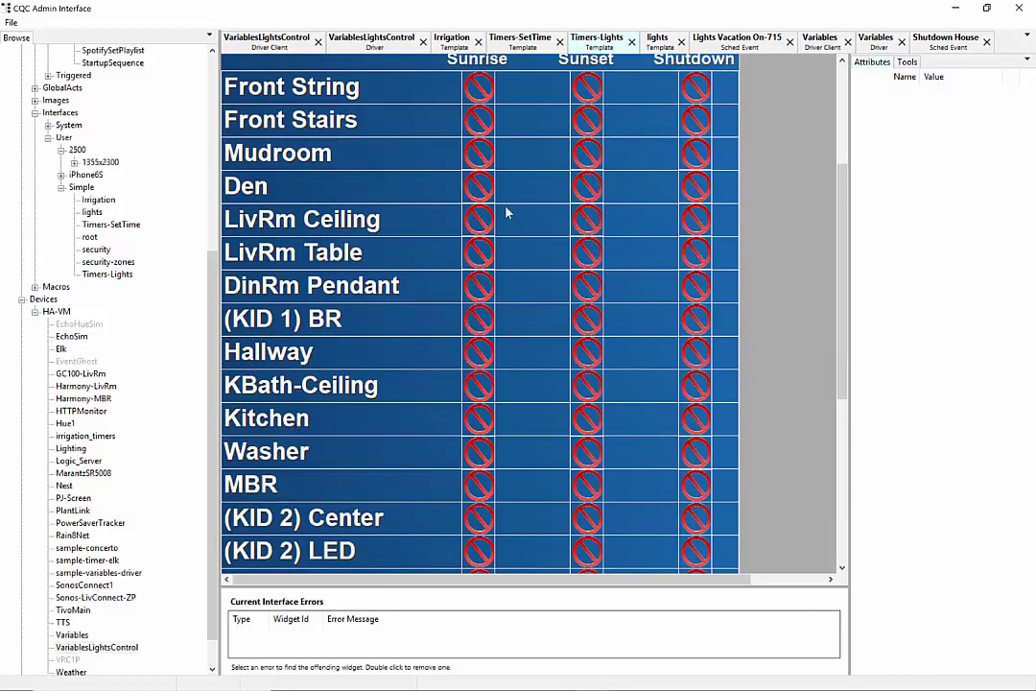
{"action": "left_click", "coordinate": [484, 91]}
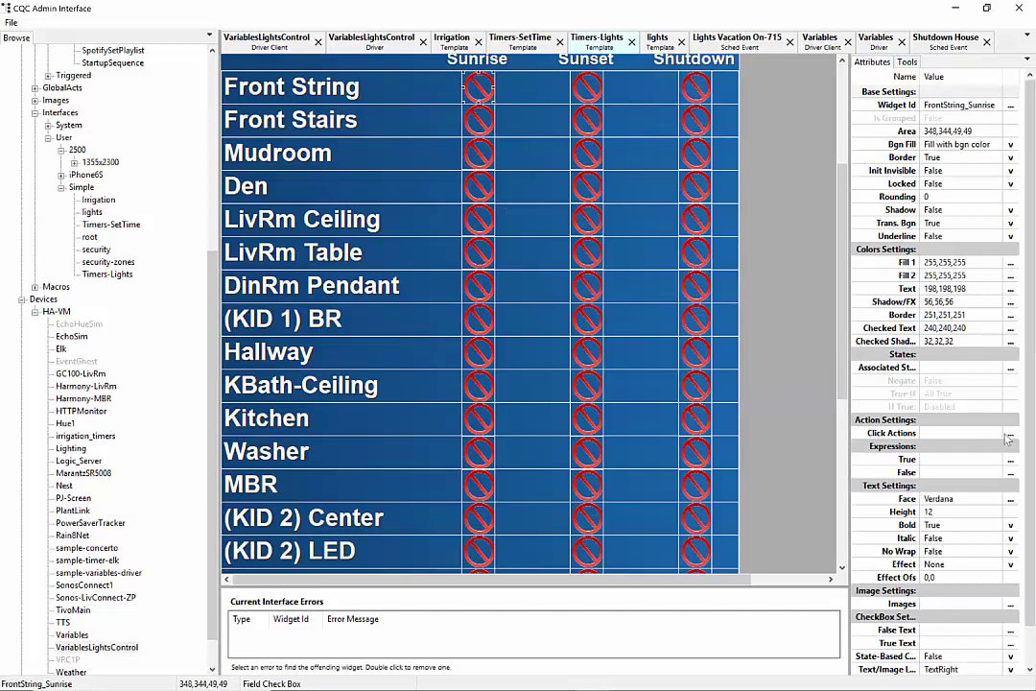
{"action": "left_click", "coordinate": [1011, 605]}
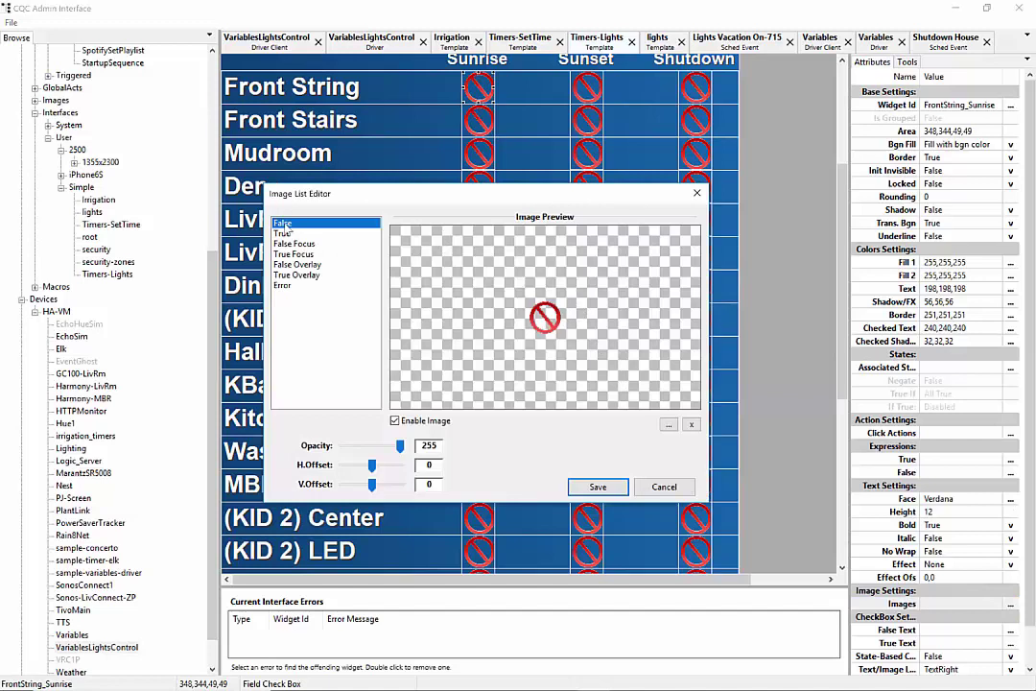
{"action": "left_click", "coordinate": [286, 235]}
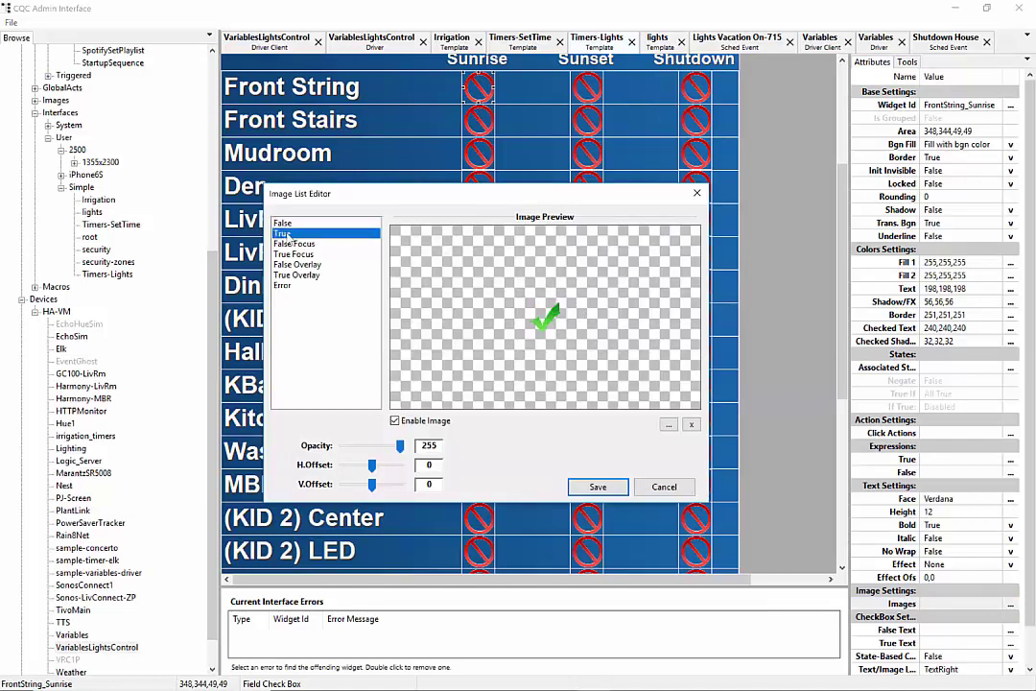
{"action": "left_click", "coordinate": [659, 490]}
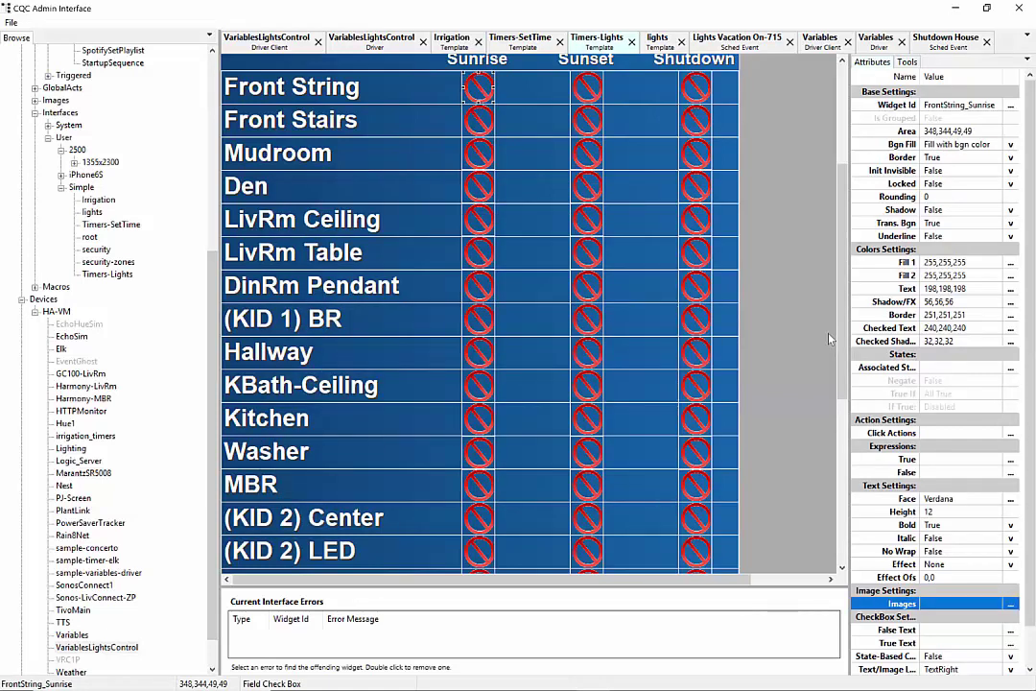
{"action": "scroll", "coordinate": [845, 274], "scroll_direction": "up", "scroll_amount": 3}
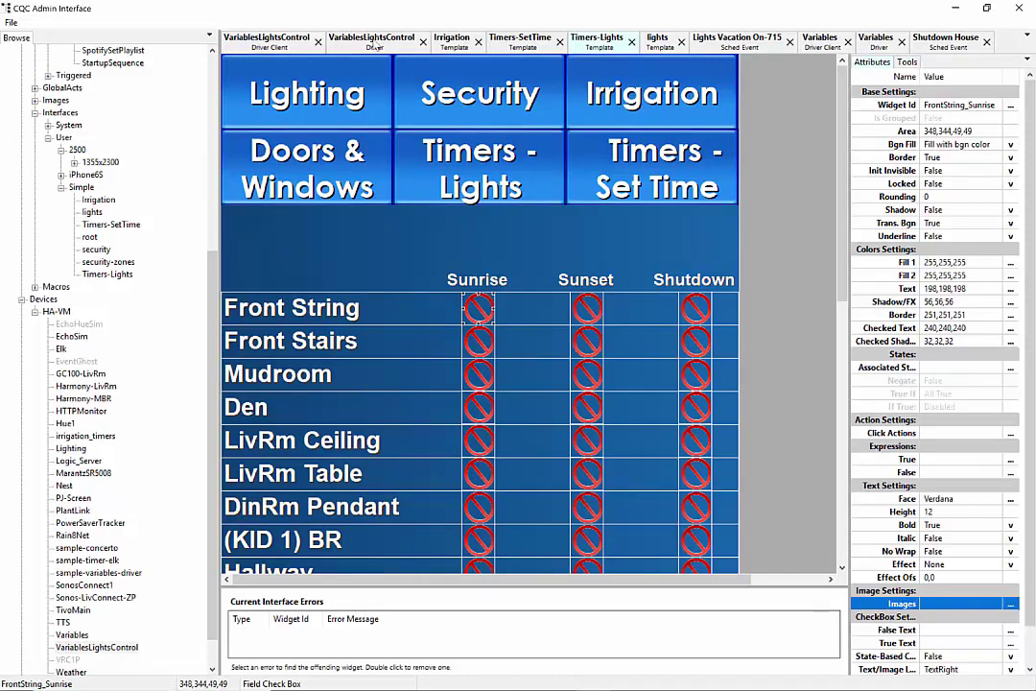
- Open the Shutdown House scheduled event's commands and examine the existing If condition on a VariablesLightsControl shutdown field
{"action": "left_click", "coordinate": [931, 42]}
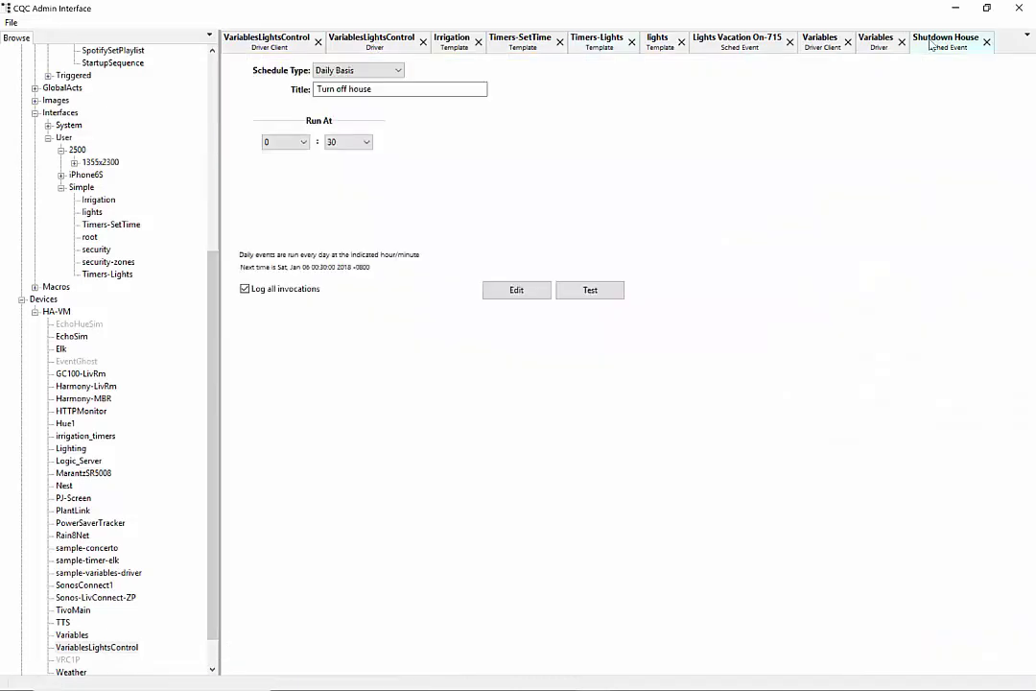
{"action": "left_click", "coordinate": [514, 290]}
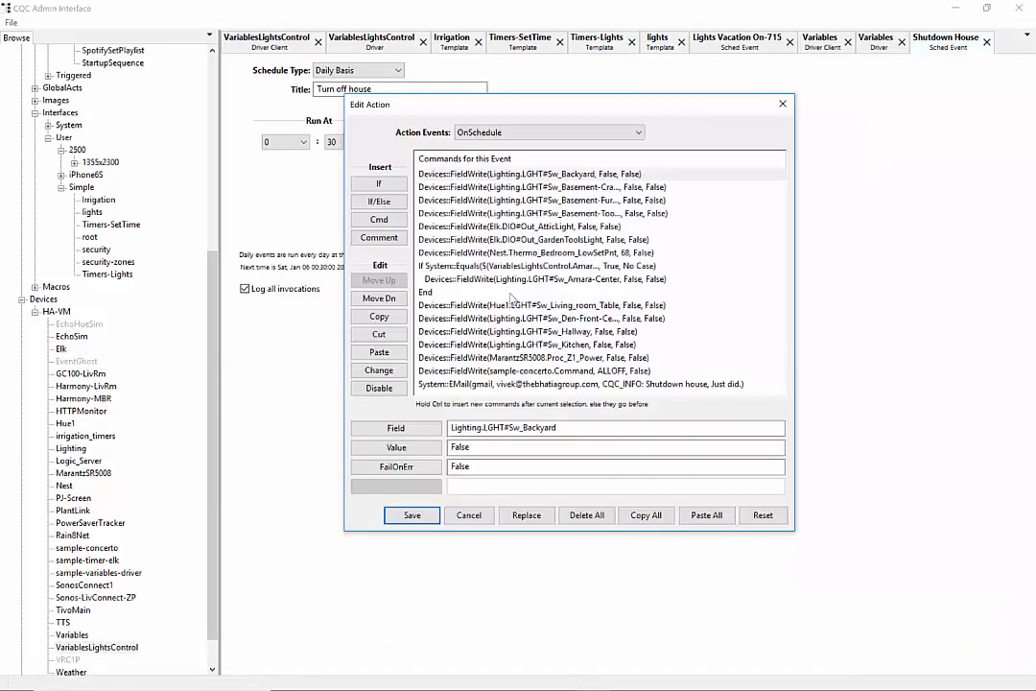
{"action": "left_click", "coordinate": [536, 266]}
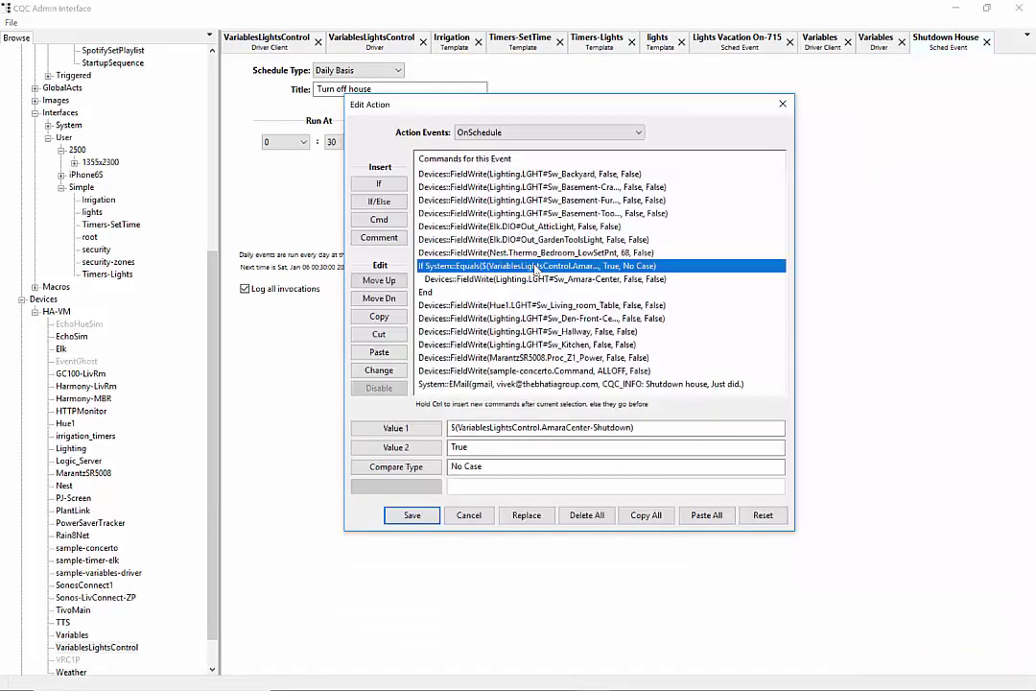
- Insert a System Equals If block just before the Hue1 Living_room_Table FieldWrite command
{"action": "left_click", "coordinate": [460, 305]}
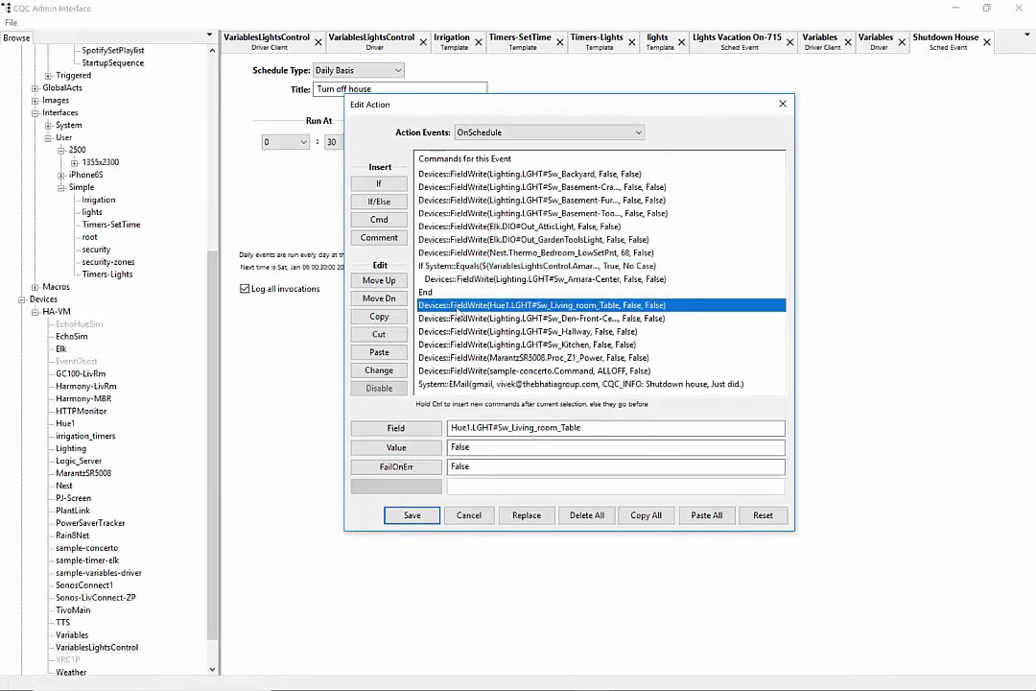
{"action": "left_click", "coordinate": [370, 186]}
{"action": "mouse_move", "coordinate": [348, 166]}
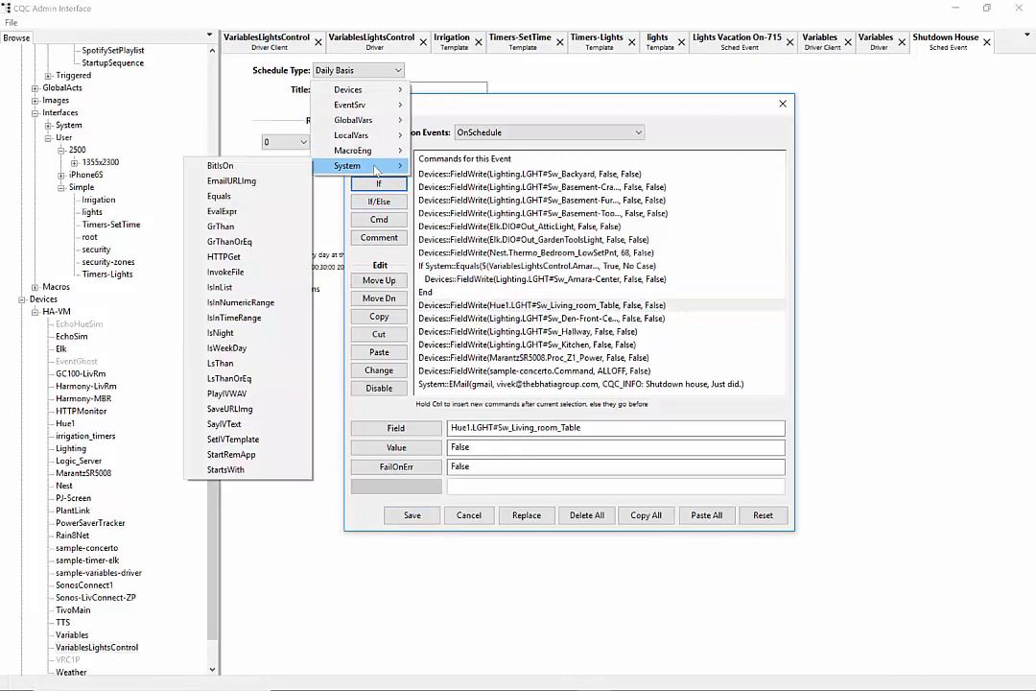
{"action": "left_click", "coordinate": [268, 198]}
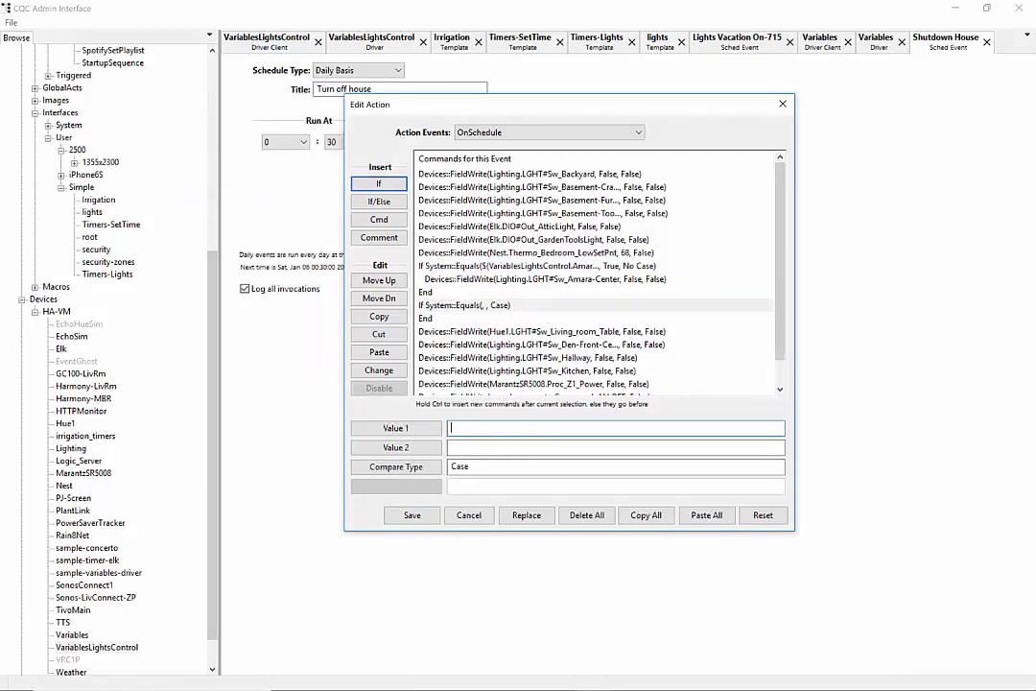
- Set Value 1 of the new If condition to the value of the VariablesLightsControl field FrontString-MorningOff
{"action": "right_click", "coordinate": [429, 432]}
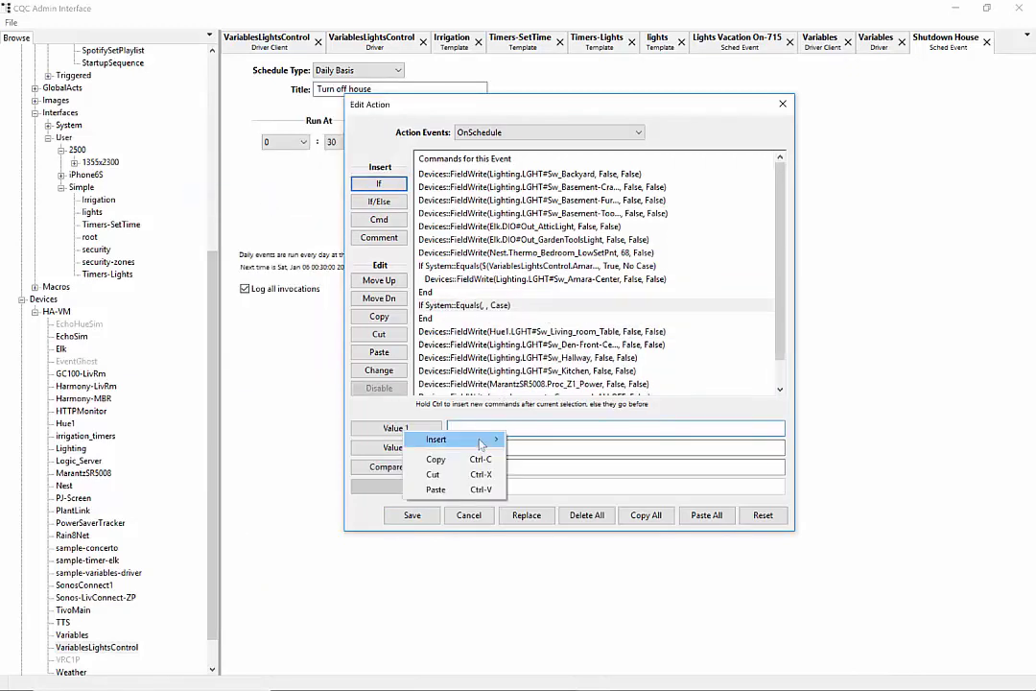
{"action": "mouse_move", "coordinate": [408, 439]}
{"action": "left_click", "coordinate": [369, 453]}
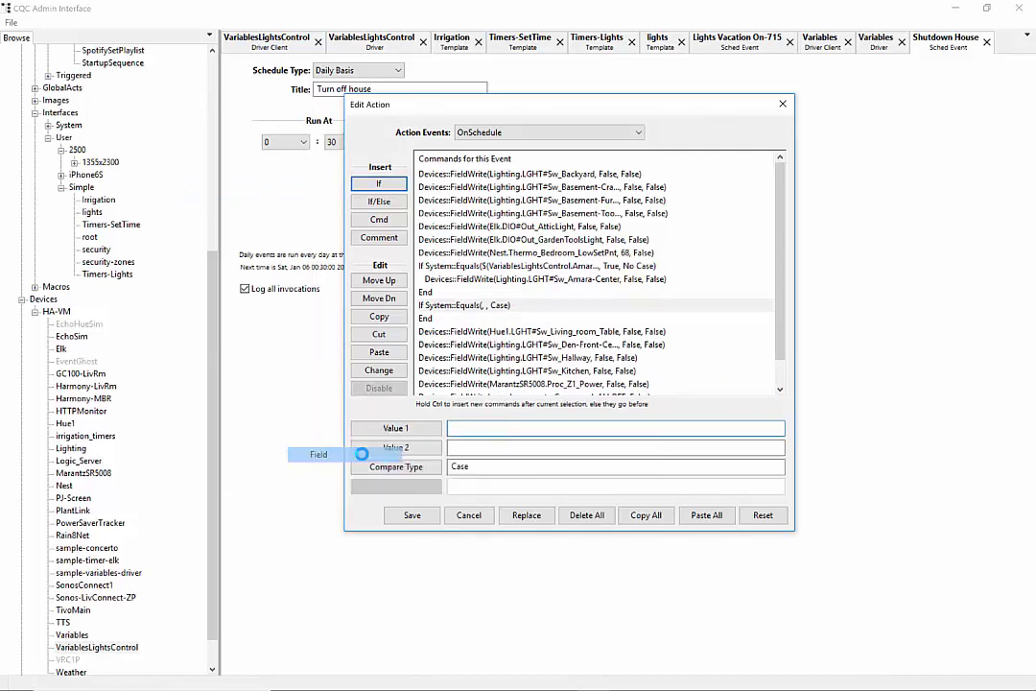
{"action": "scroll", "coordinate": [465, 342], "scroll_direction": "down", "scroll_amount": 6}
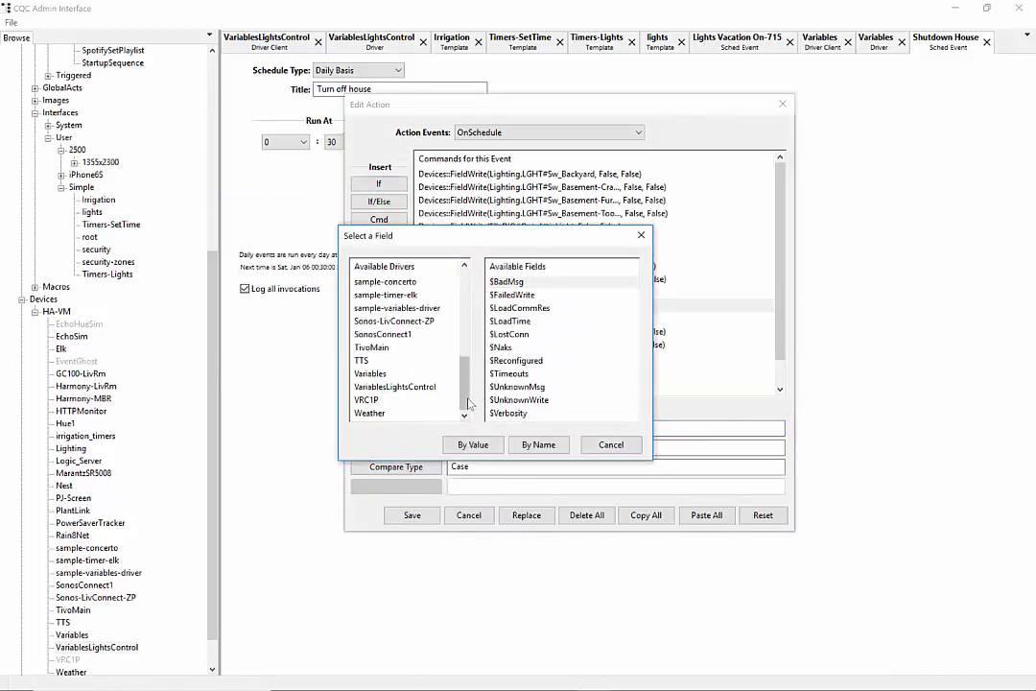
{"action": "scroll", "coordinate": [464, 340], "scroll_direction": "up", "scroll_amount": 4}
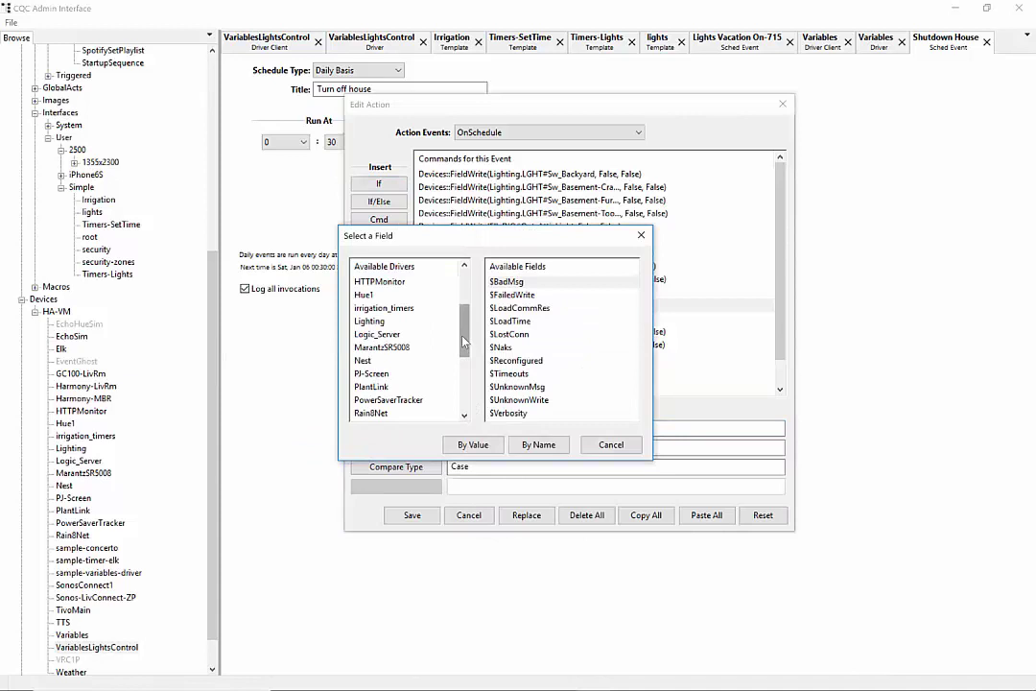
{"action": "scroll", "coordinate": [463, 342], "scroll_direction": "down", "scroll_amount": 3}
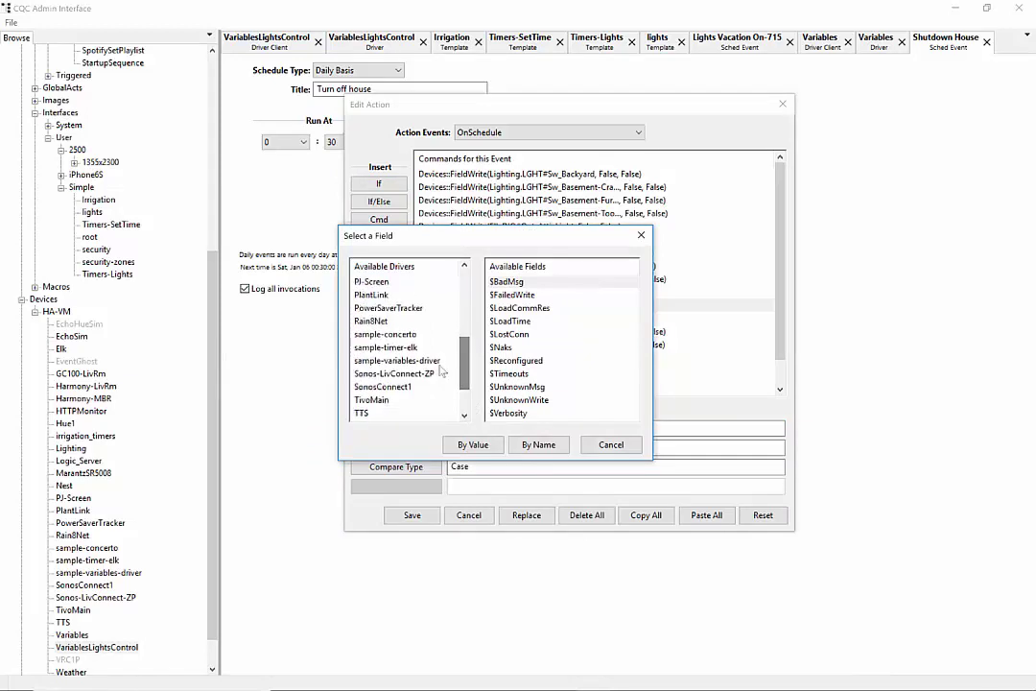
{"action": "scroll", "coordinate": [394, 316], "scroll_direction": "down", "scroll_amount": 2}
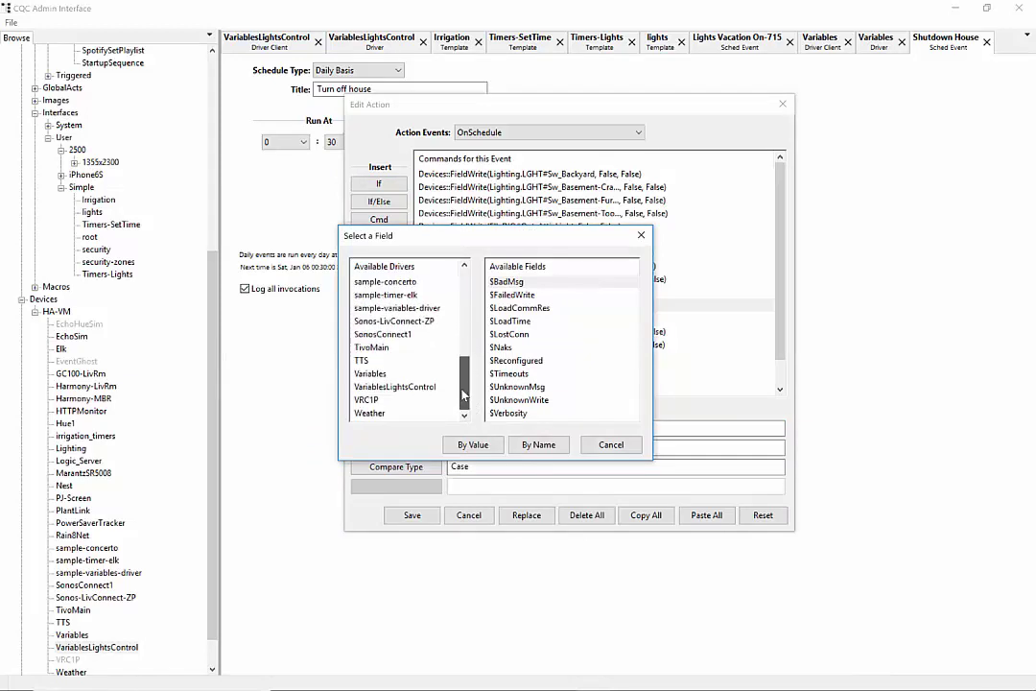
{"action": "left_click", "coordinate": [402, 388]}
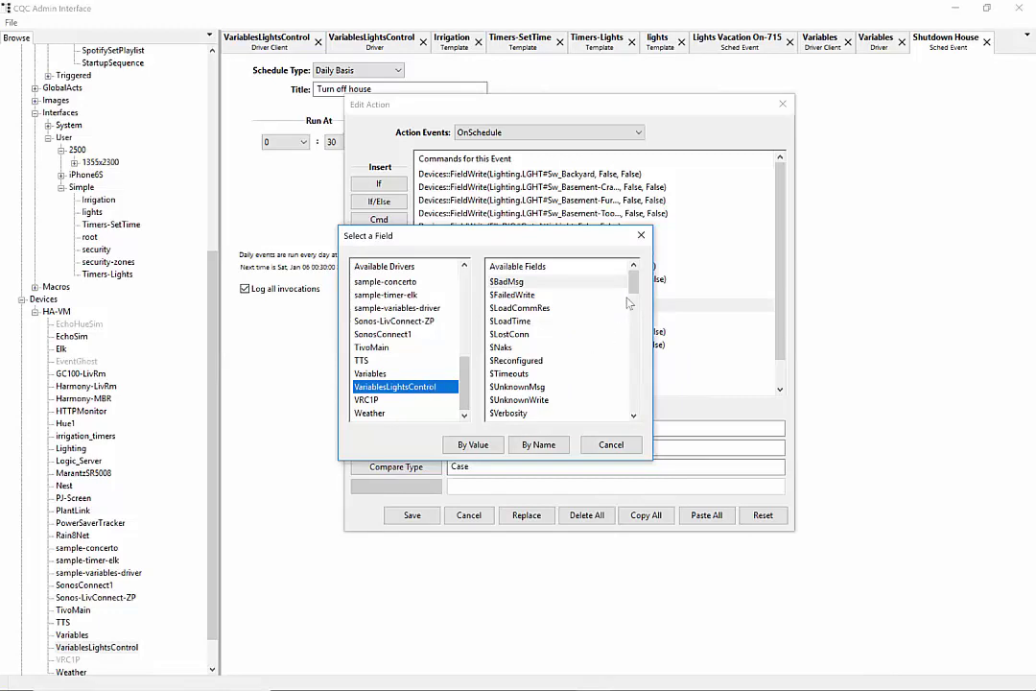
{"action": "left_click_drag", "start_coordinate": [634, 293], "coordinate": [635, 358]}
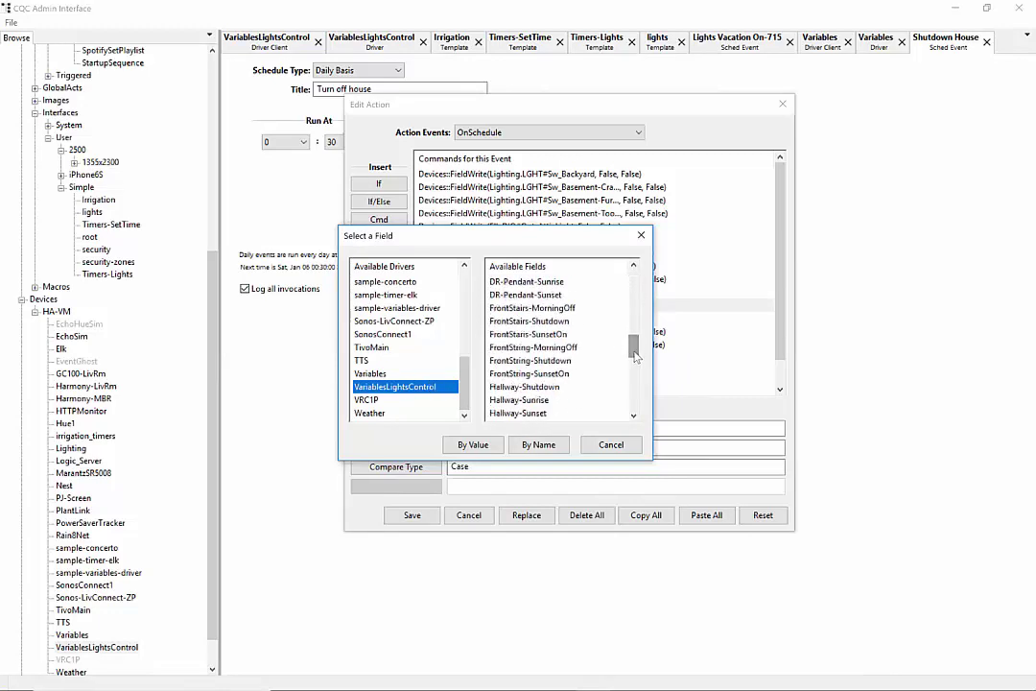
{"action": "left_click", "coordinate": [533, 347]}
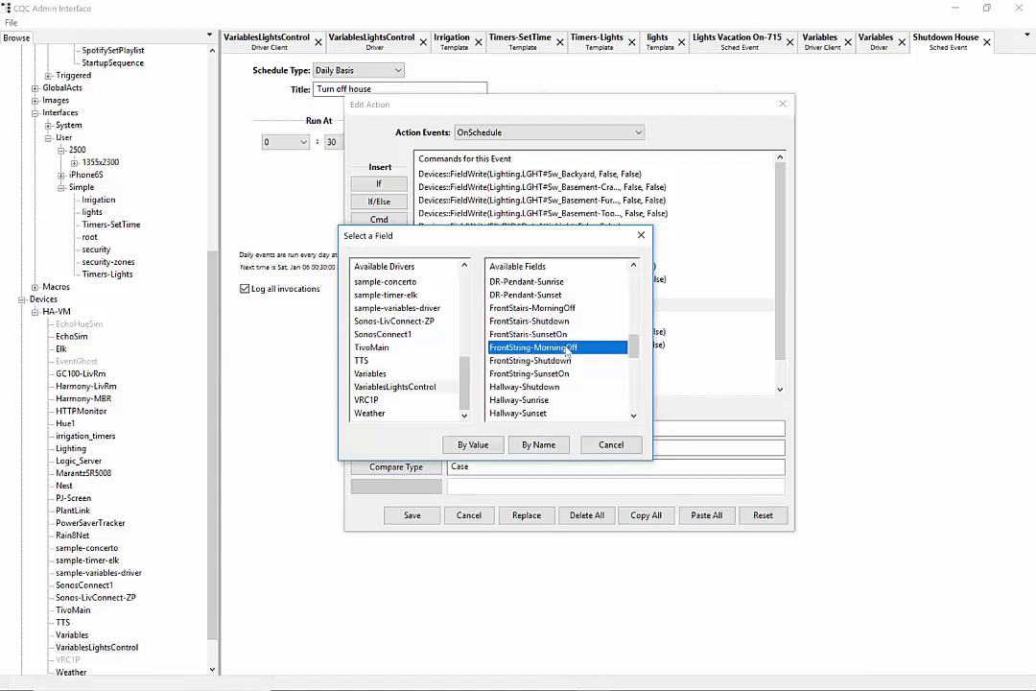
{"action": "left_click", "coordinate": [473, 445]}
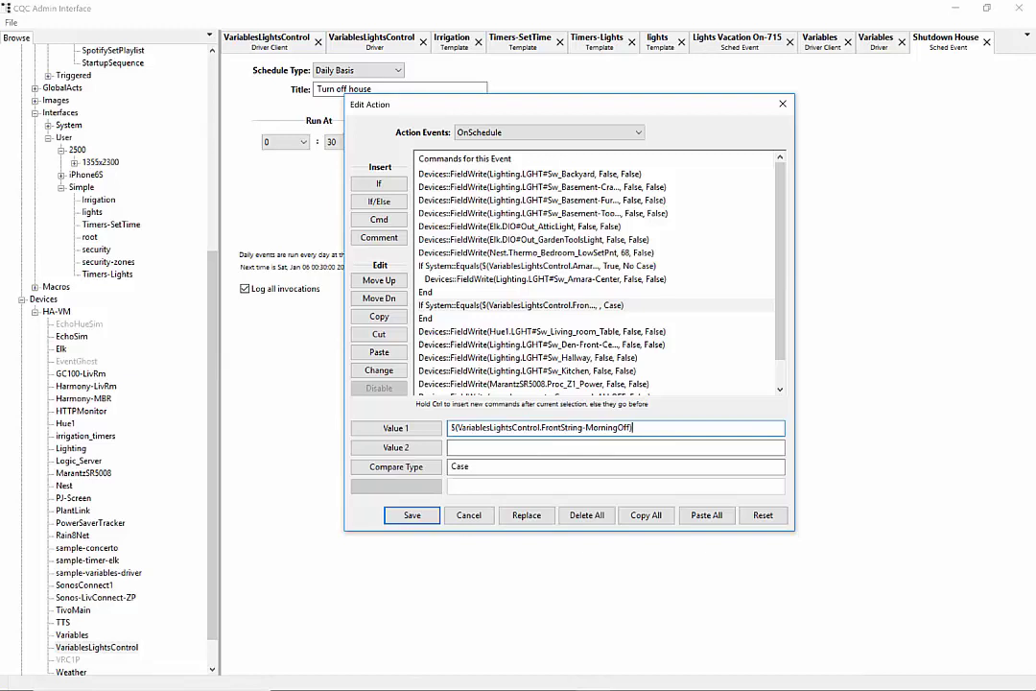
- Set Value 2 of the new If condition to True
{"action": "left_click", "coordinate": [472, 445]}
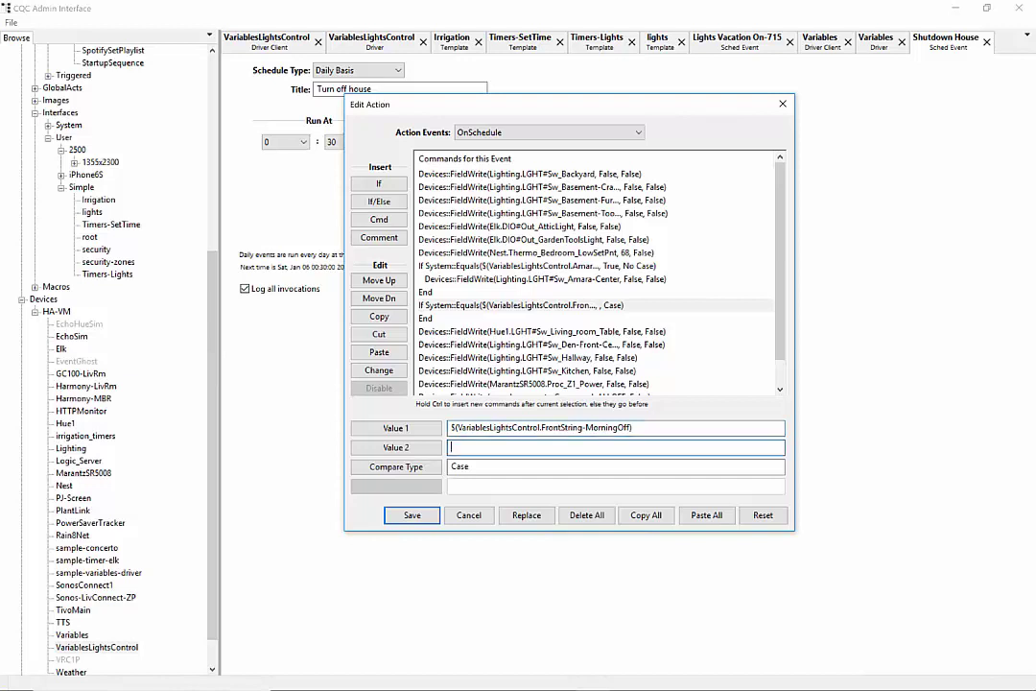
{"action": "type", "text": "True"}
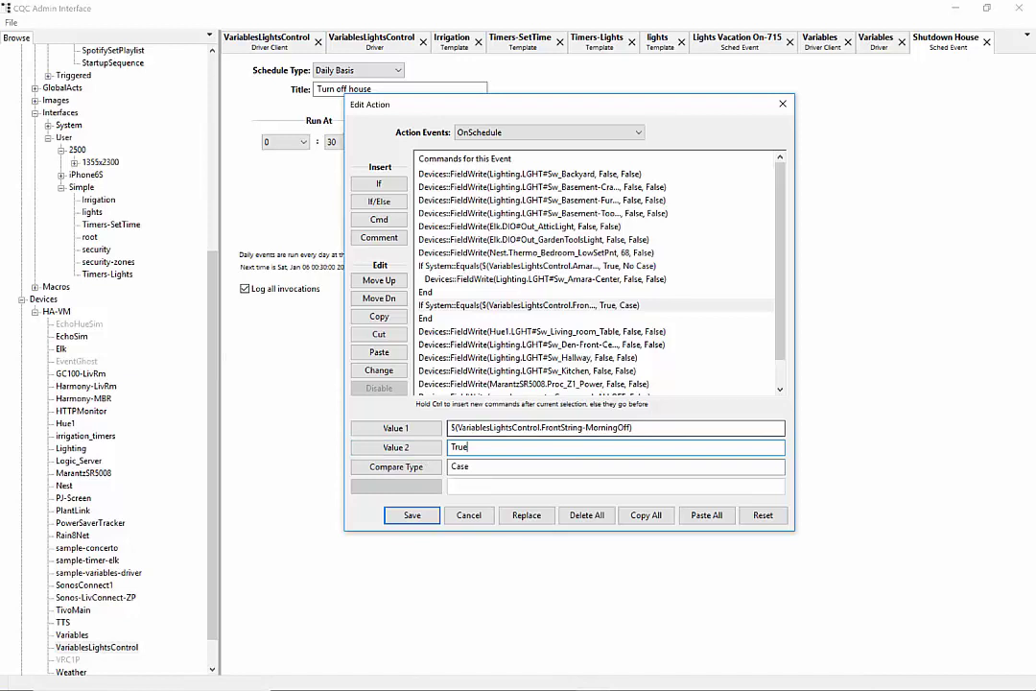
{"action": "left_click", "coordinate": [435, 318]}
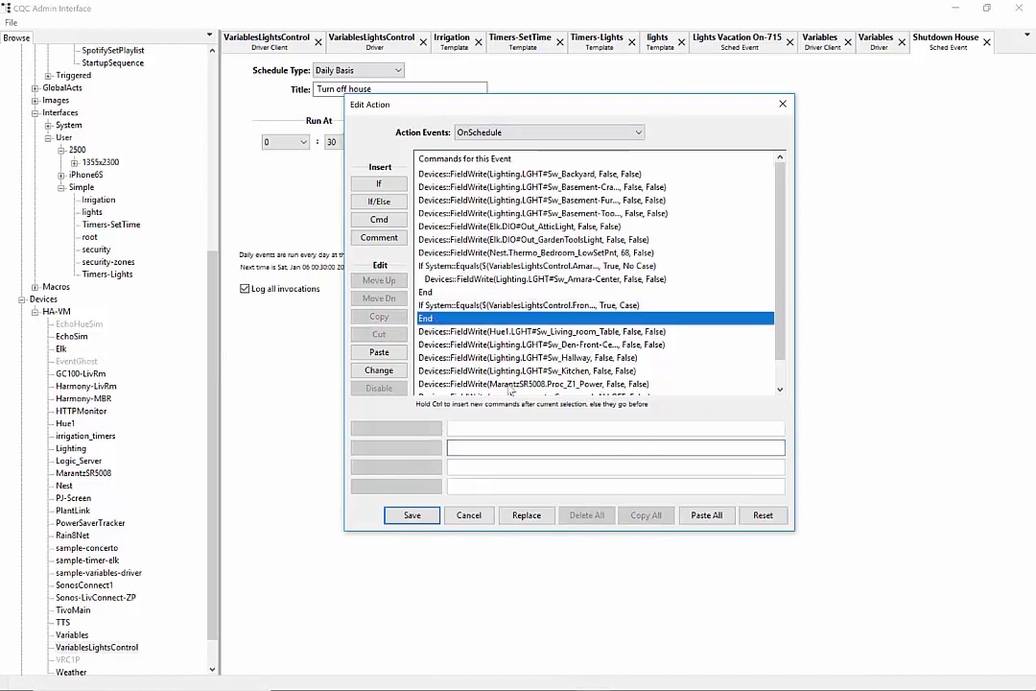
- Replace Value 1 of the new If condition with the value of the VariablesLightsControl field FrontStairs-Shutdown
{"action": "left_click", "coordinate": [490, 305]}
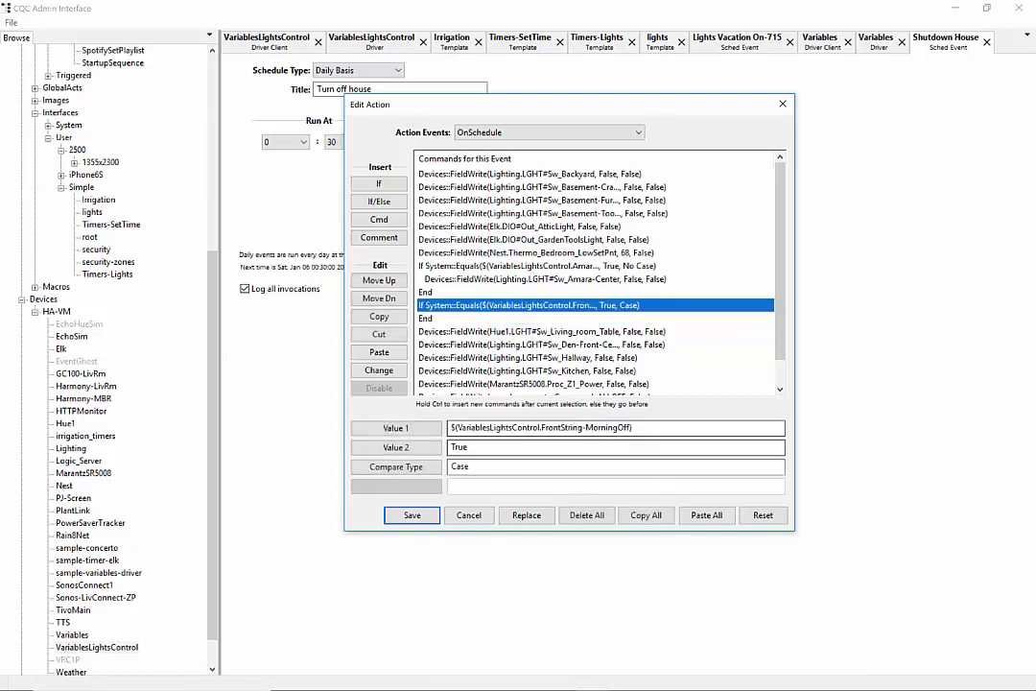
{"action": "left_click_drag", "start_coordinate": [633, 428], "coordinate": [451, 428]}
{"action": "key", "text": "Delete"}
{"action": "right_click", "coordinate": [509, 428]}
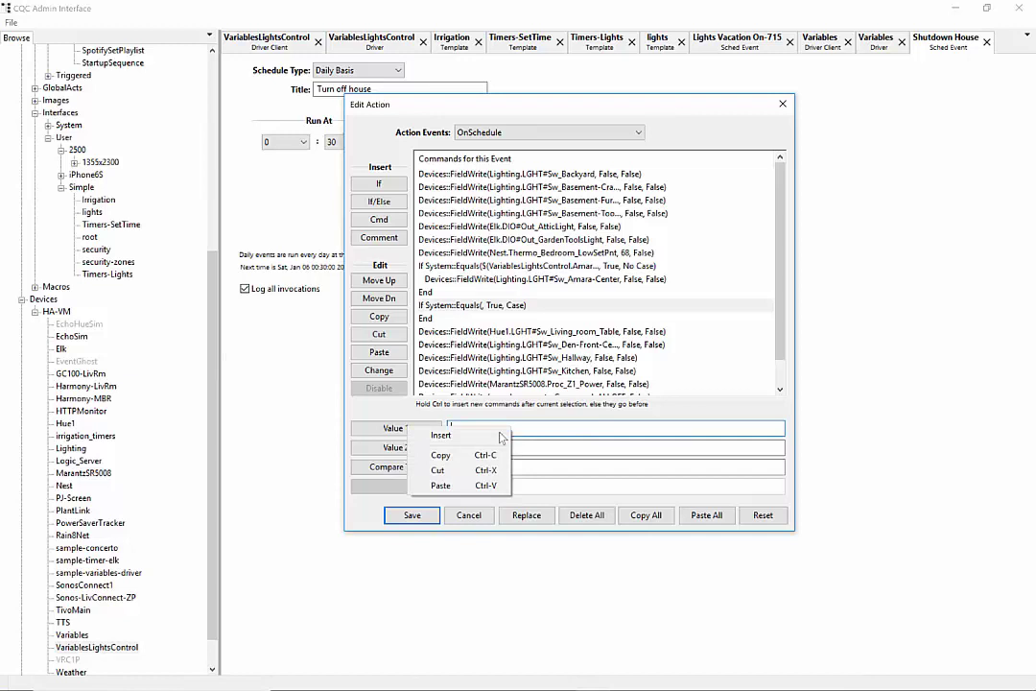
{"action": "mouse_move", "coordinate": [498, 437]}
{"action": "left_click", "coordinate": [324, 451]}
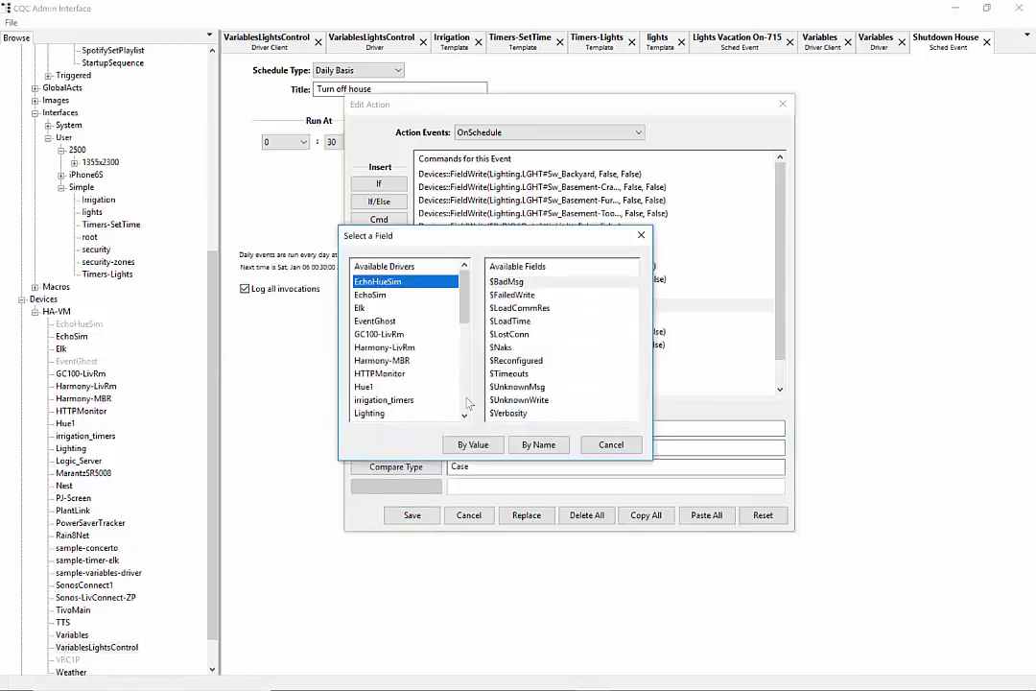
{"action": "scroll", "coordinate": [466, 405], "scroll_direction": "down", "scroll_amount": 6}
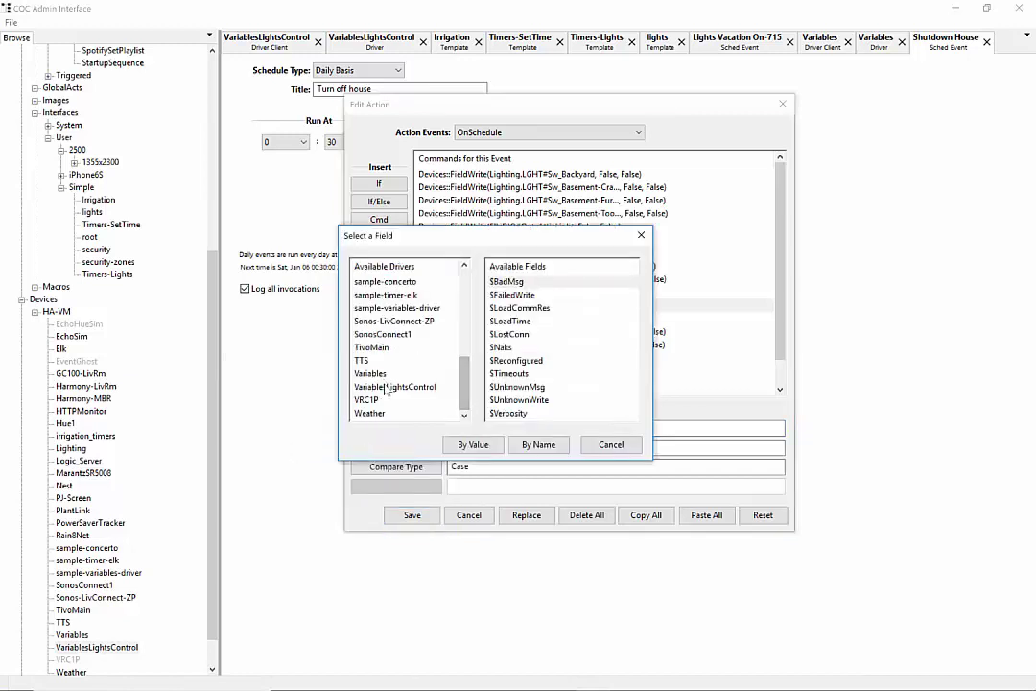
{"action": "left_click", "coordinate": [387, 388]}
{"action": "scroll", "coordinate": [638, 402], "scroll_direction": "down", "scroll_amount": 10}
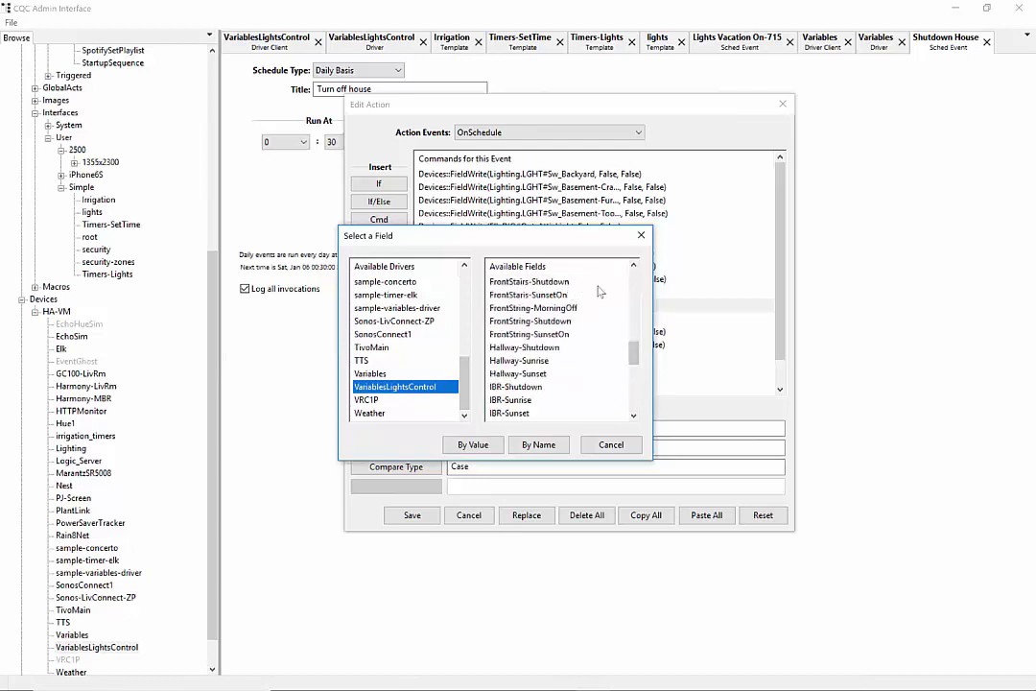
{"action": "left_click", "coordinate": [633, 267]}
{"action": "left_click", "coordinate": [633, 267]}
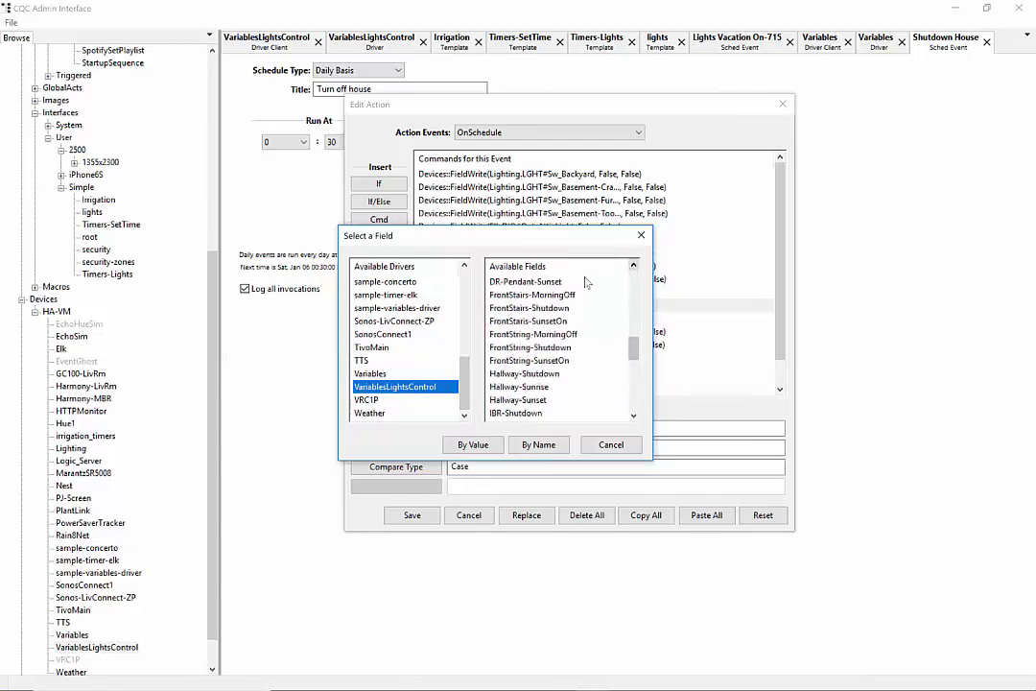
{"action": "left_click", "coordinate": [548, 307]}
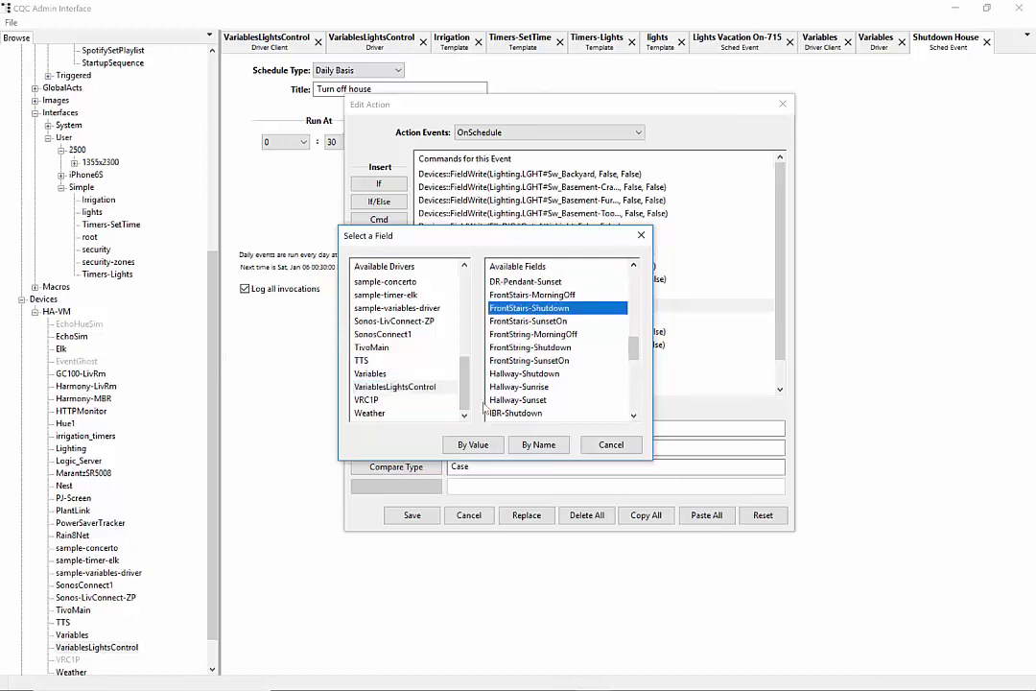
{"action": "left_click", "coordinate": [467, 445]}
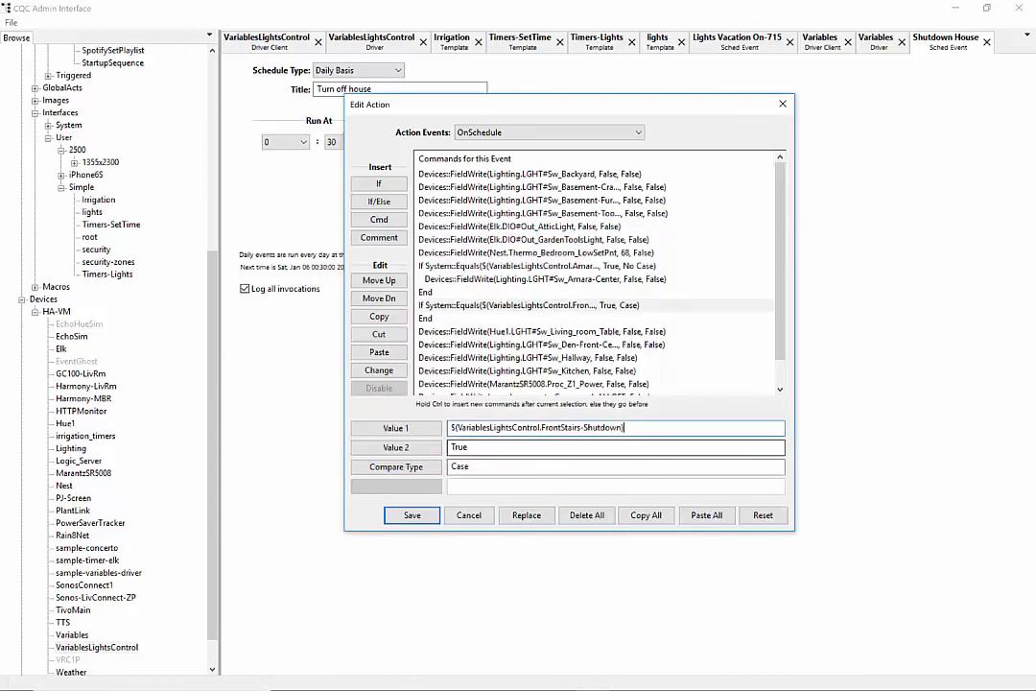
- Insert a Devices FieldWrite command inside the new If block, before its End line
{"action": "left_click", "coordinate": [427, 318]}
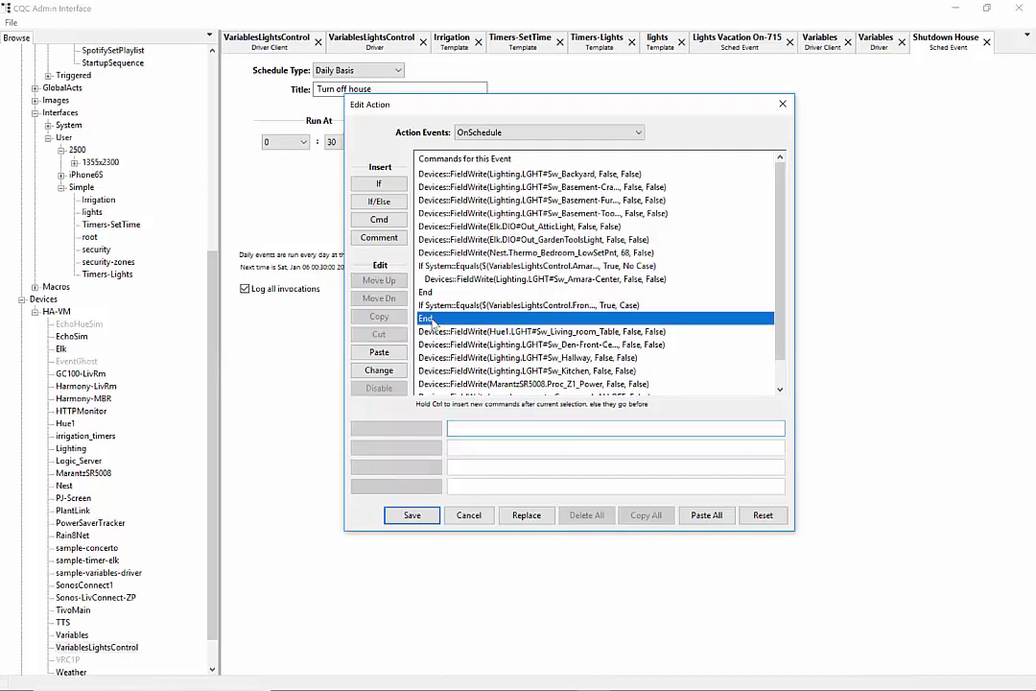
{"action": "left_click", "coordinate": [379, 220]}
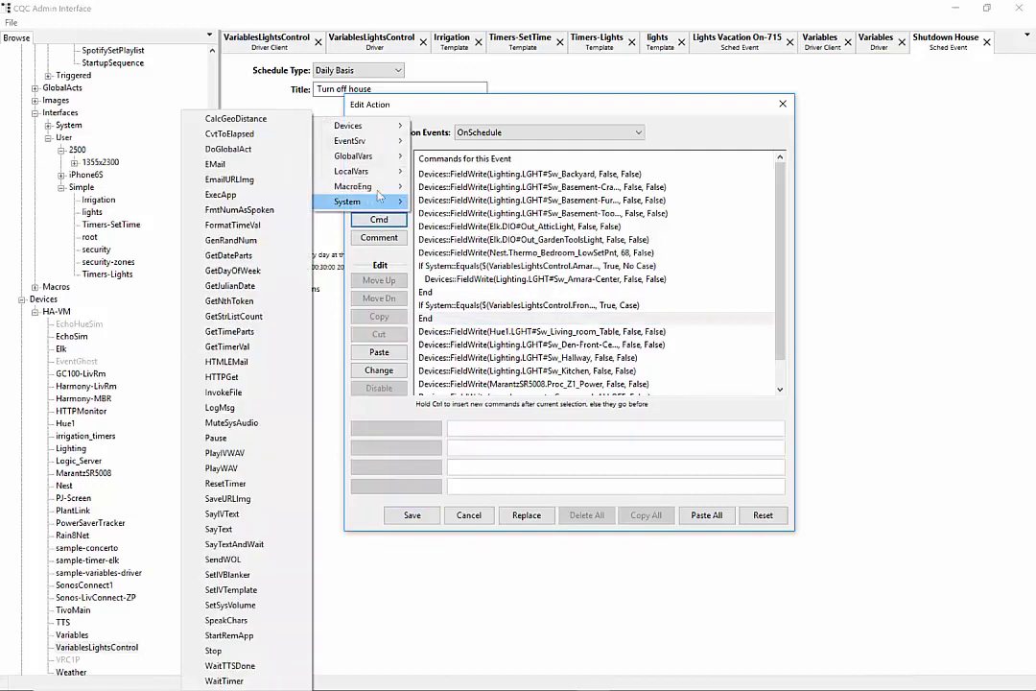
{"action": "mouse_move", "coordinate": [370, 134]}
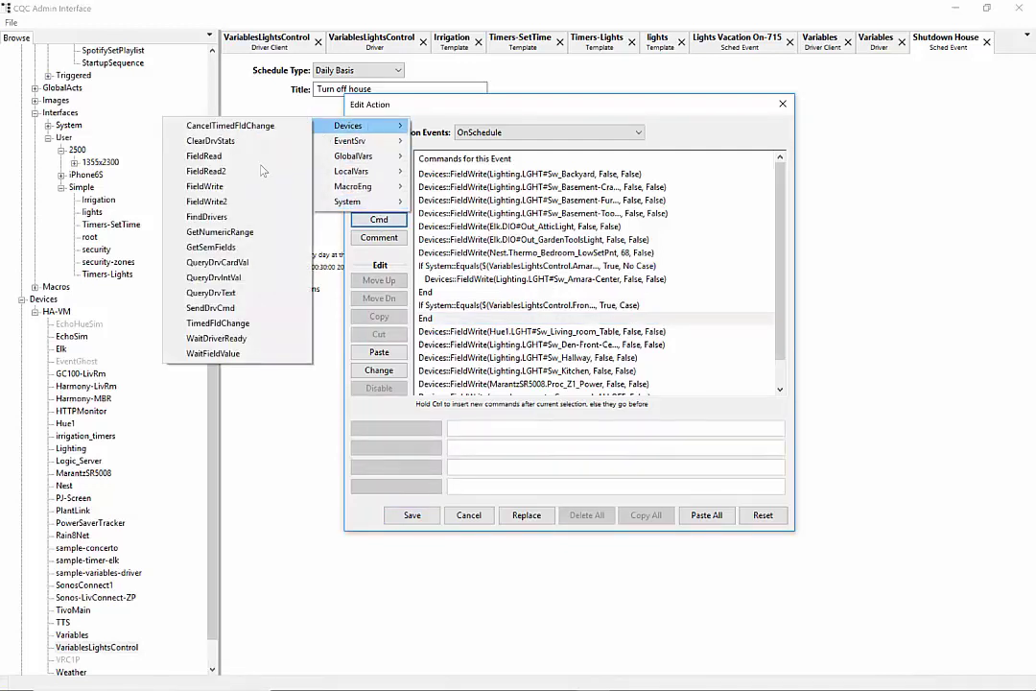
{"action": "left_click", "coordinate": [236, 188]}
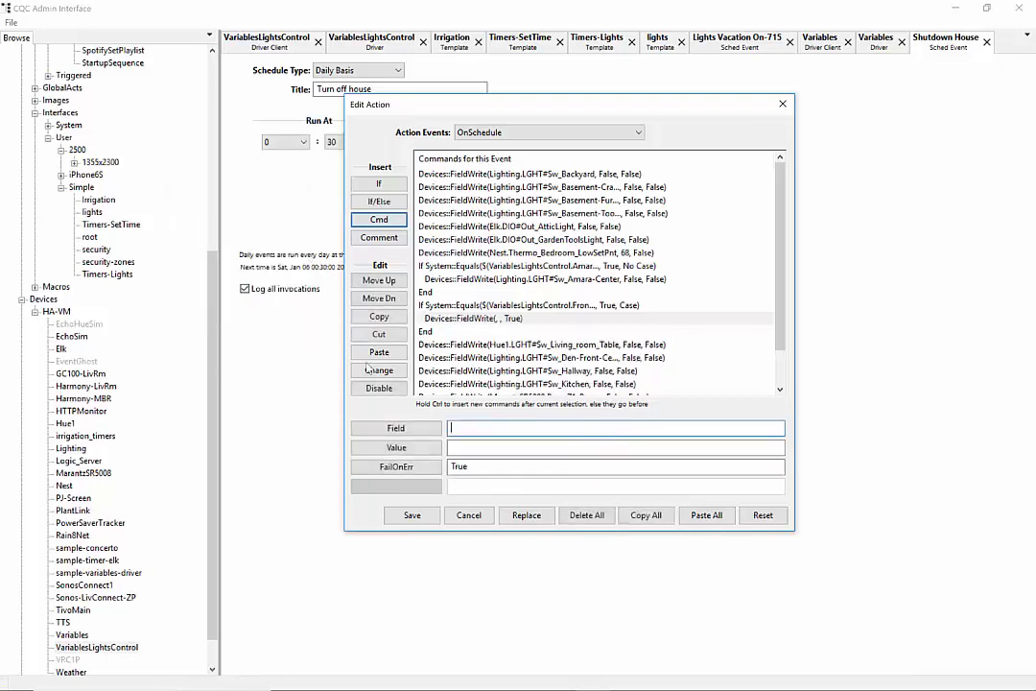
- Set the new FieldWrite command's field to the Elk driver's DIO#Out_FrontStairLight and its value to False
{"action": "left_click", "coordinate": [396, 434]}
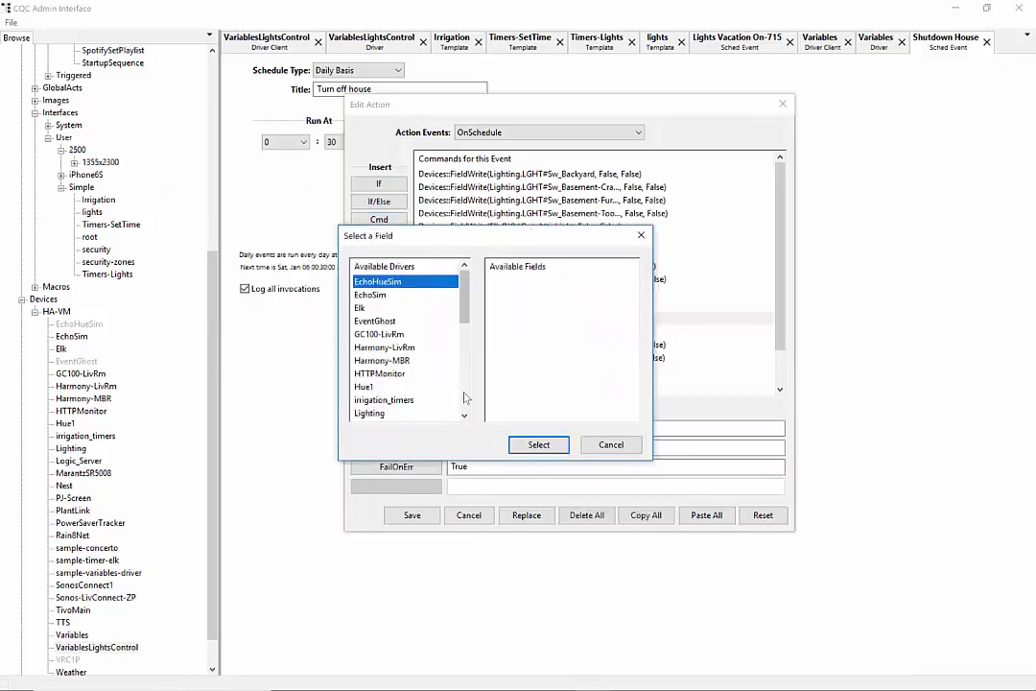
{"action": "left_click", "coordinate": [404, 412]}
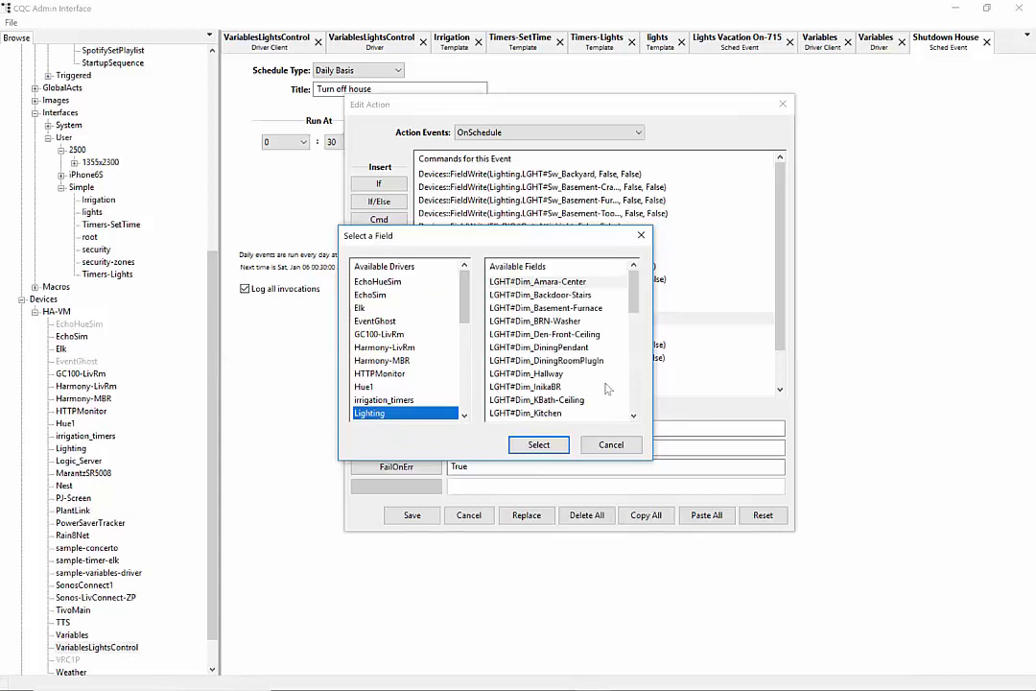
{"action": "scroll", "coordinate": [634, 384], "scroll_direction": "down", "scroll_amount": 8}
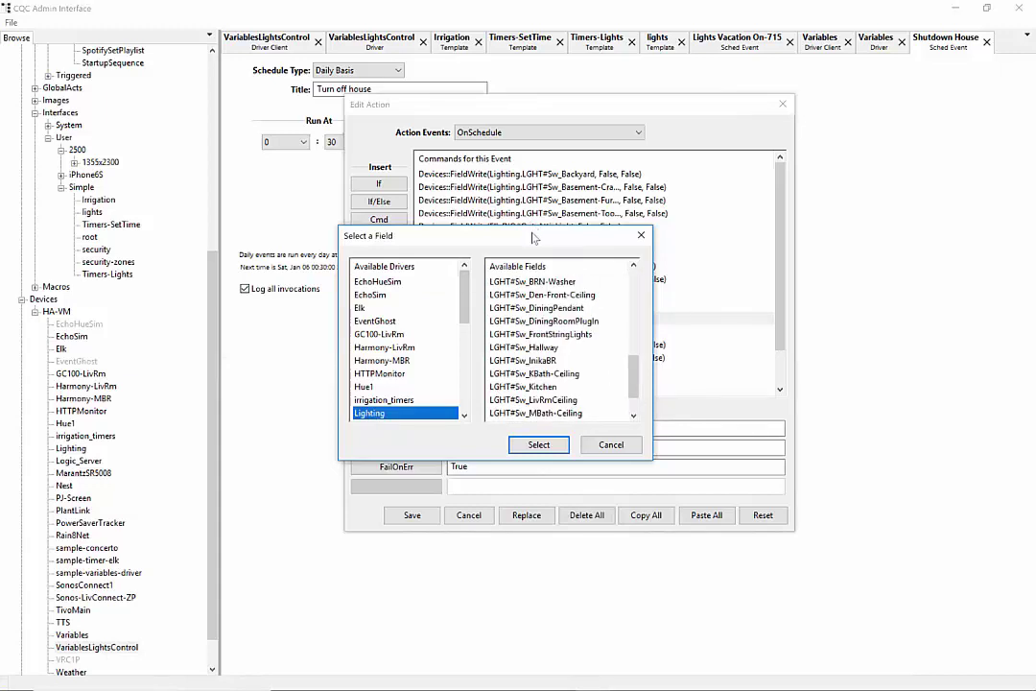
{"action": "left_click_drag", "start_coordinate": [536, 237], "coordinate": [644, 126]}
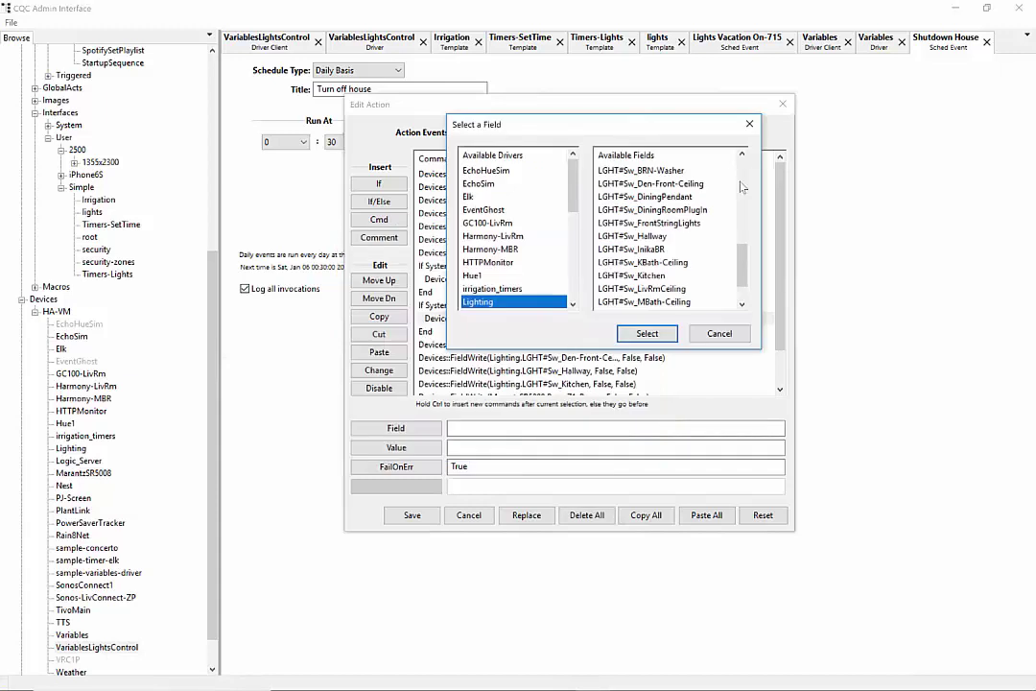
{"action": "left_click", "coordinate": [697, 227]}
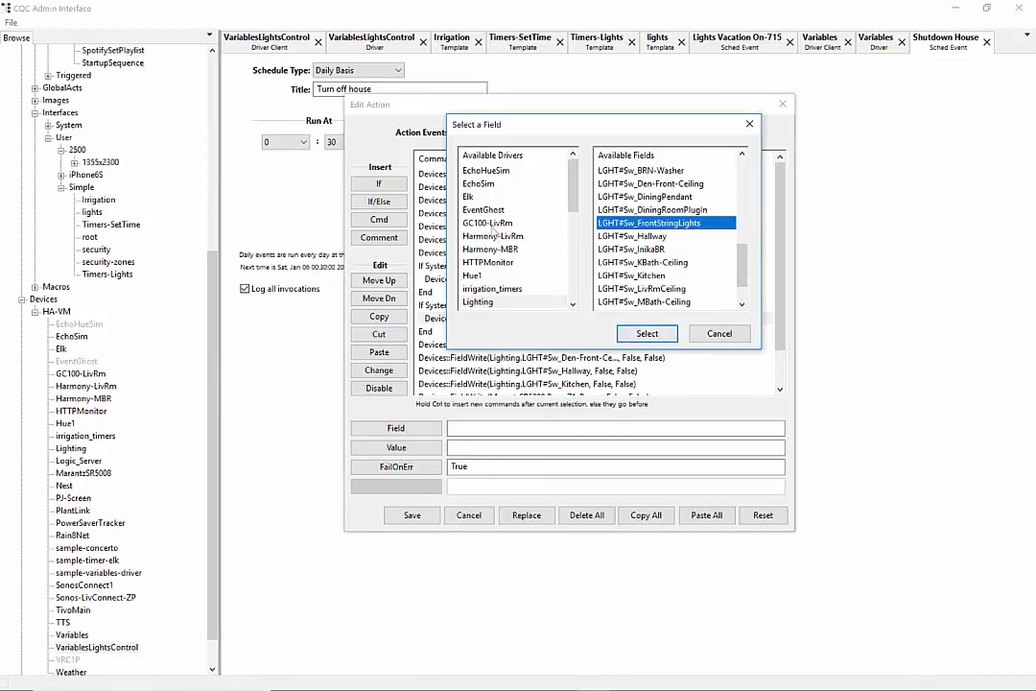
{"action": "left_click", "coordinate": [474, 196]}
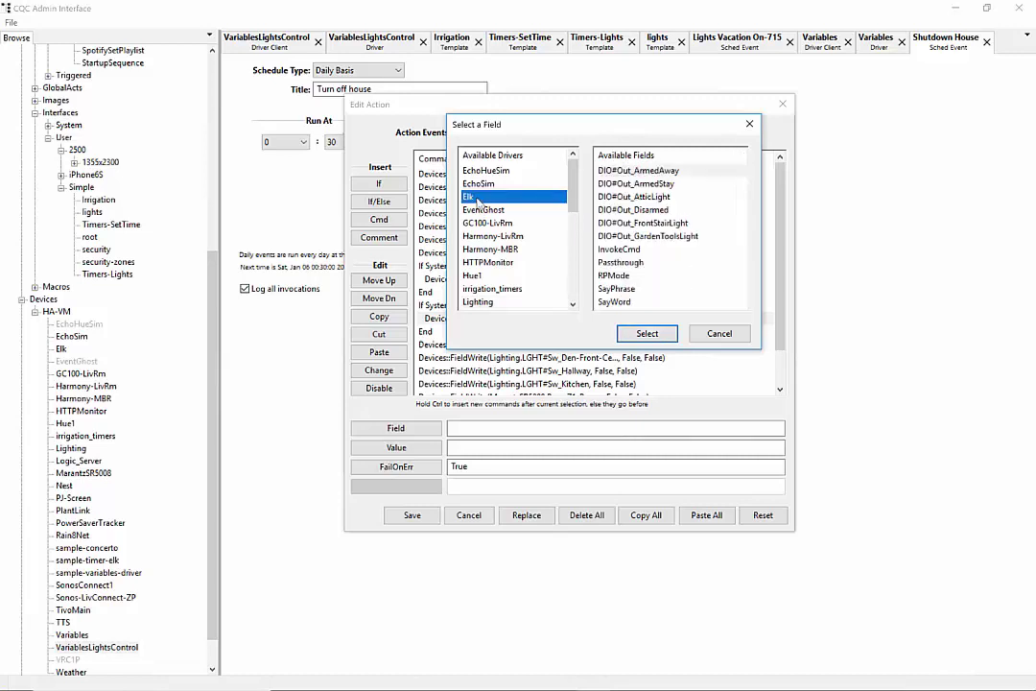
{"action": "left_click", "coordinate": [662, 222]}
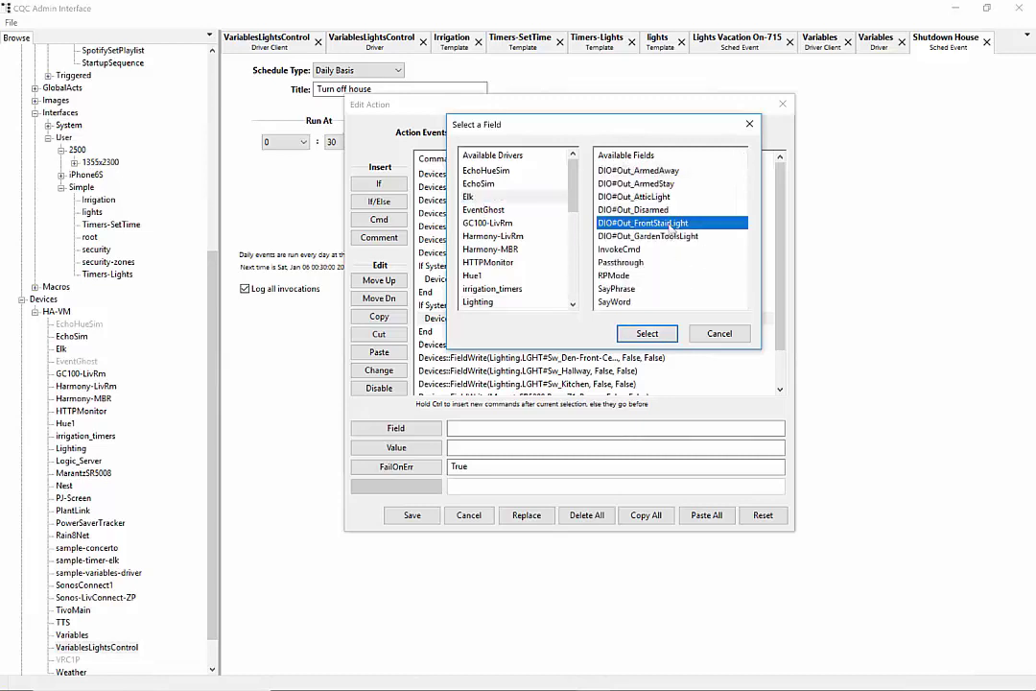
{"action": "left_click", "coordinate": [648, 333]}
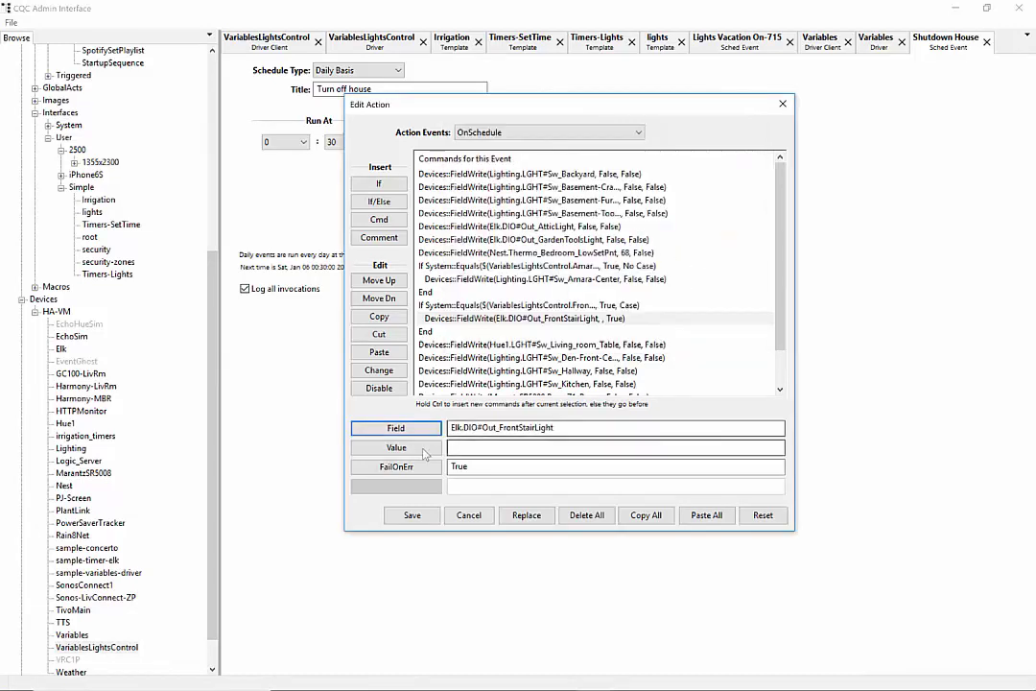
{"action": "left_click", "coordinate": [475, 448]}
{"action": "left_click", "coordinate": [476, 449]}
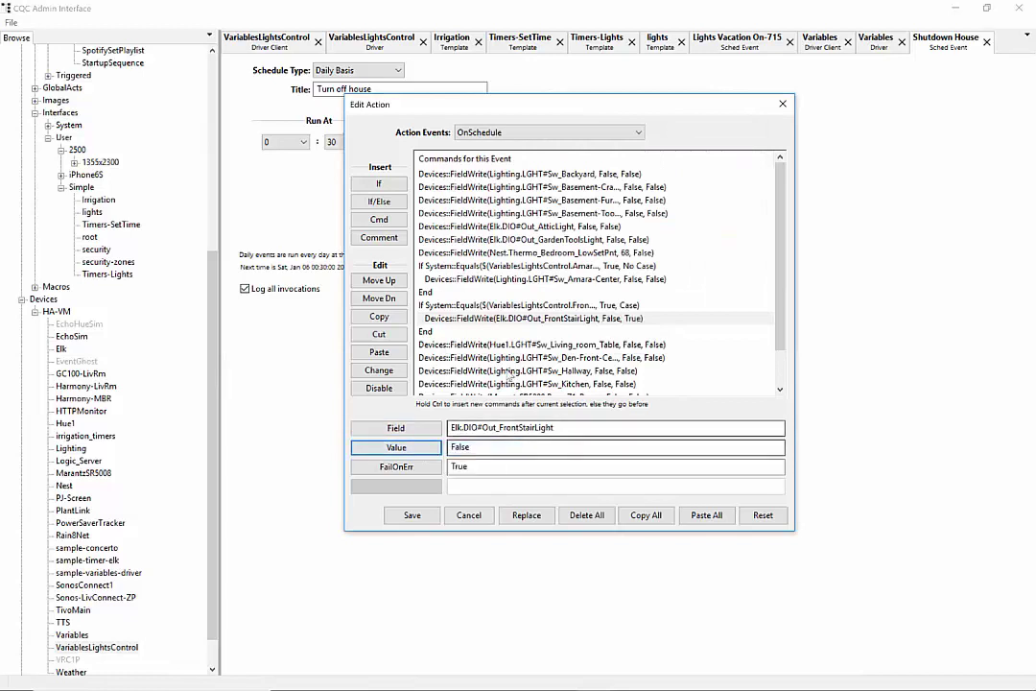
{"action": "left_click", "coordinate": [547, 305]}
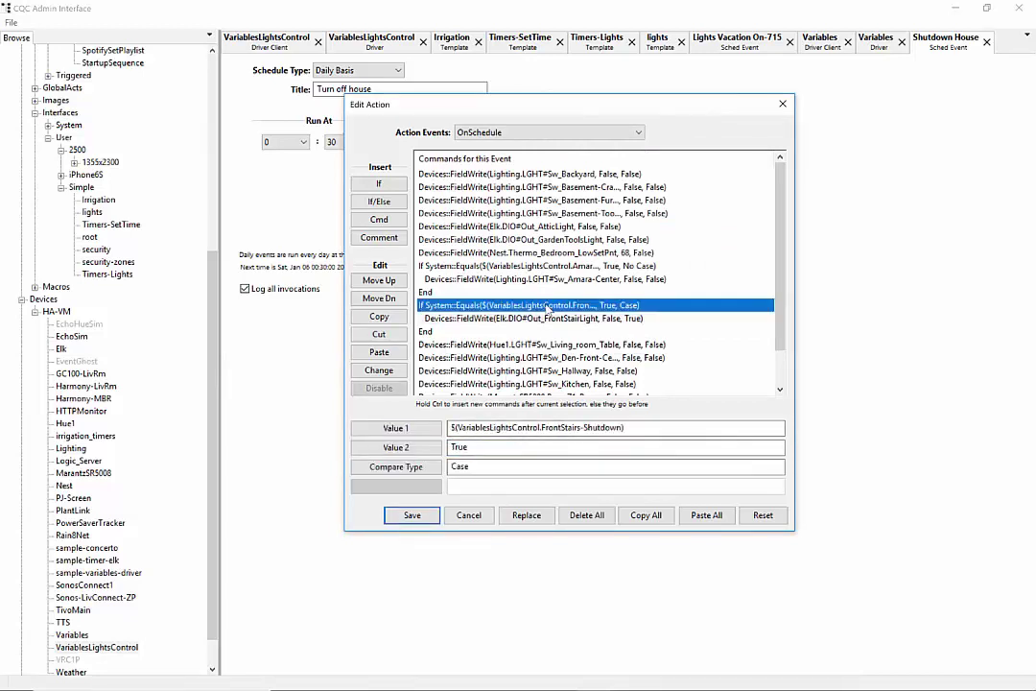
- Check the new FrontStairLight FieldWrite command and save the Shutdown House event's actions
{"action": "left_click", "coordinate": [526, 320]}
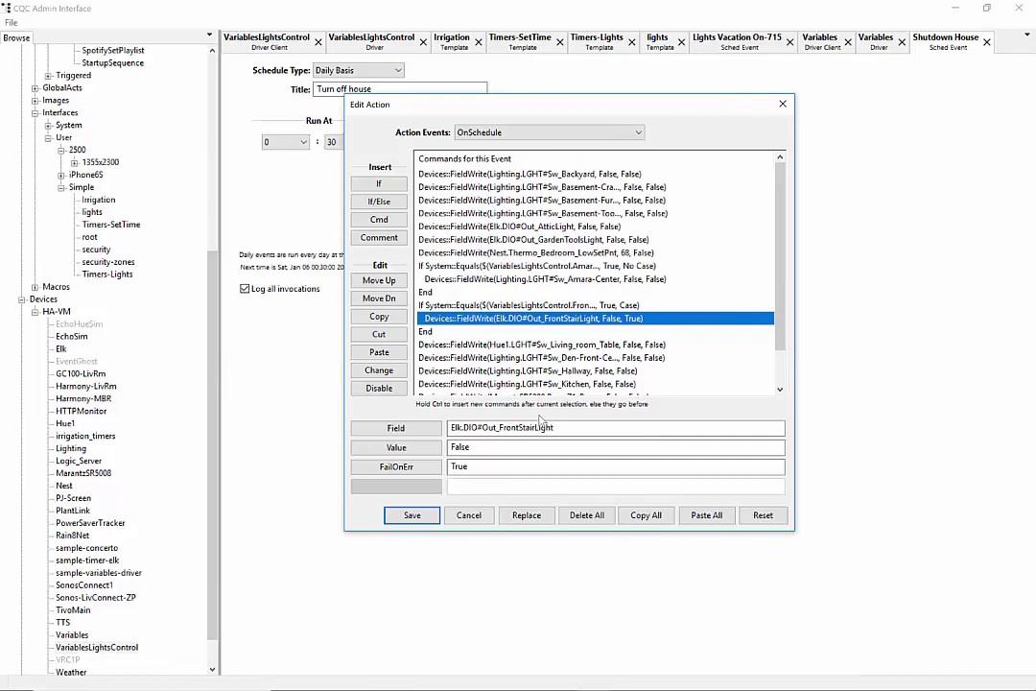
{"action": "left_click", "coordinate": [412, 515]}
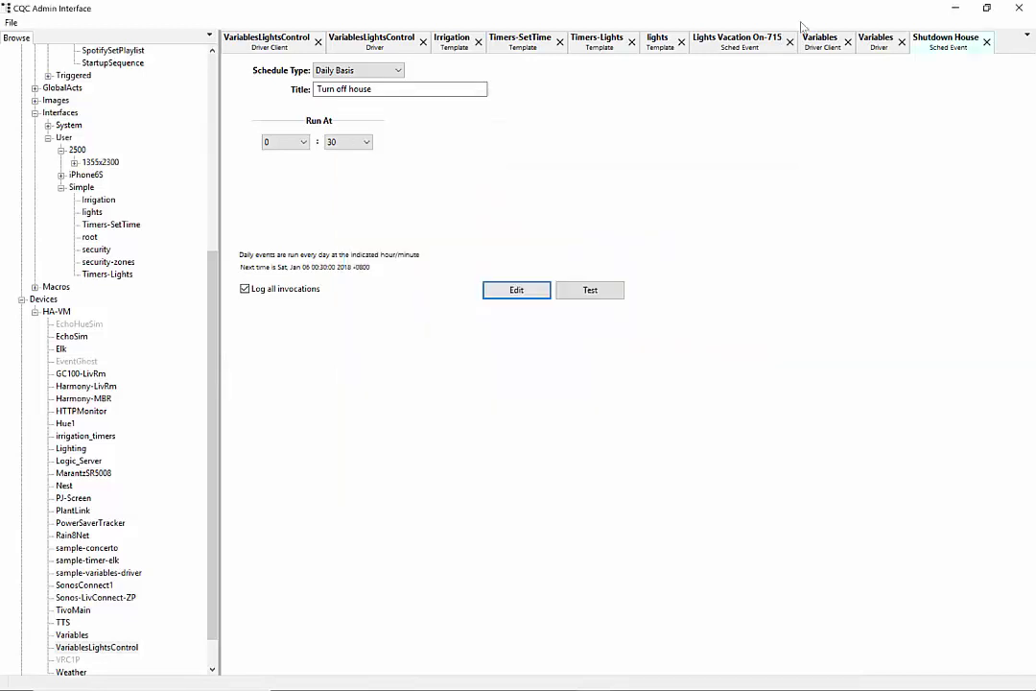
- Review the VariablesLightsControl fields and Timers-Lights template, and examine the commands of the Sunrise scheduled event without changing them
{"action": "left_click", "coordinate": [375, 43]}
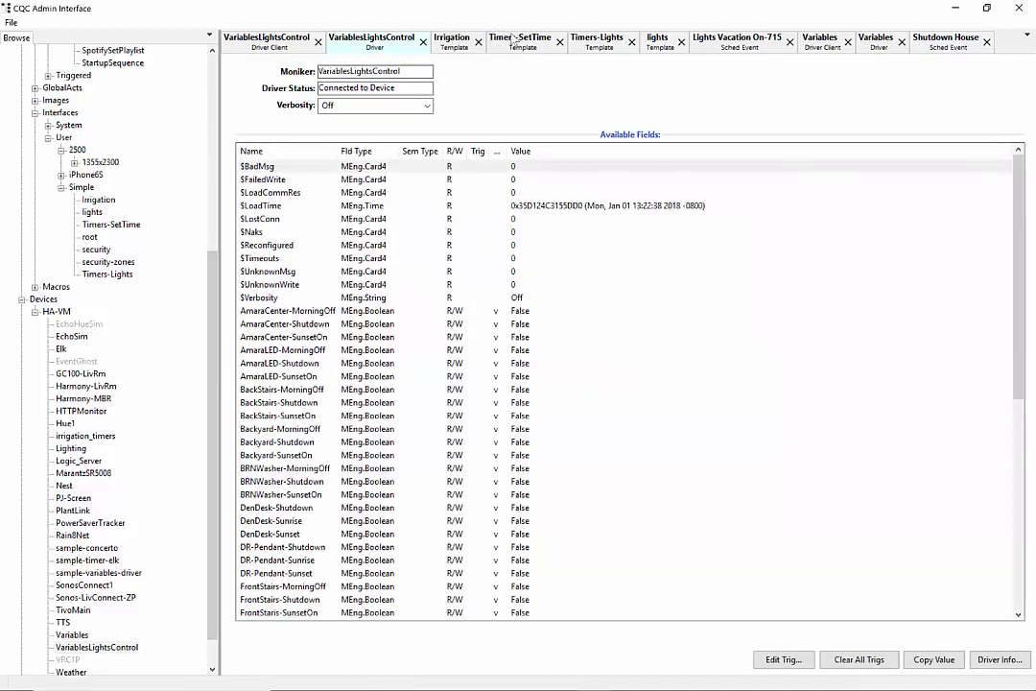
{"action": "left_click", "coordinate": [595, 43]}
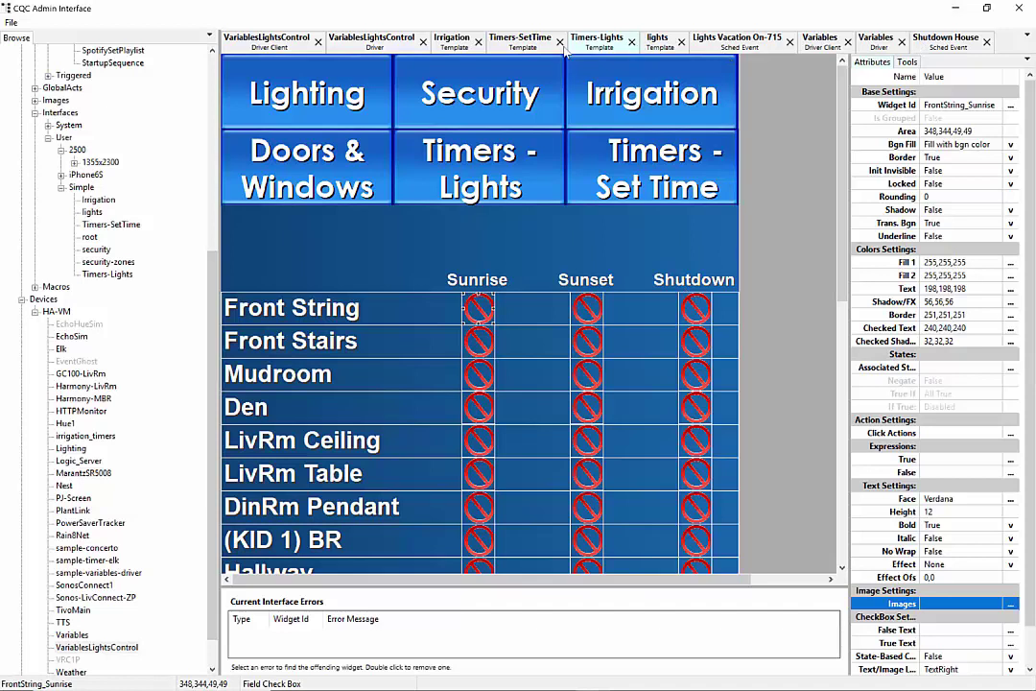
{"action": "left_click", "coordinate": [213, 140]}
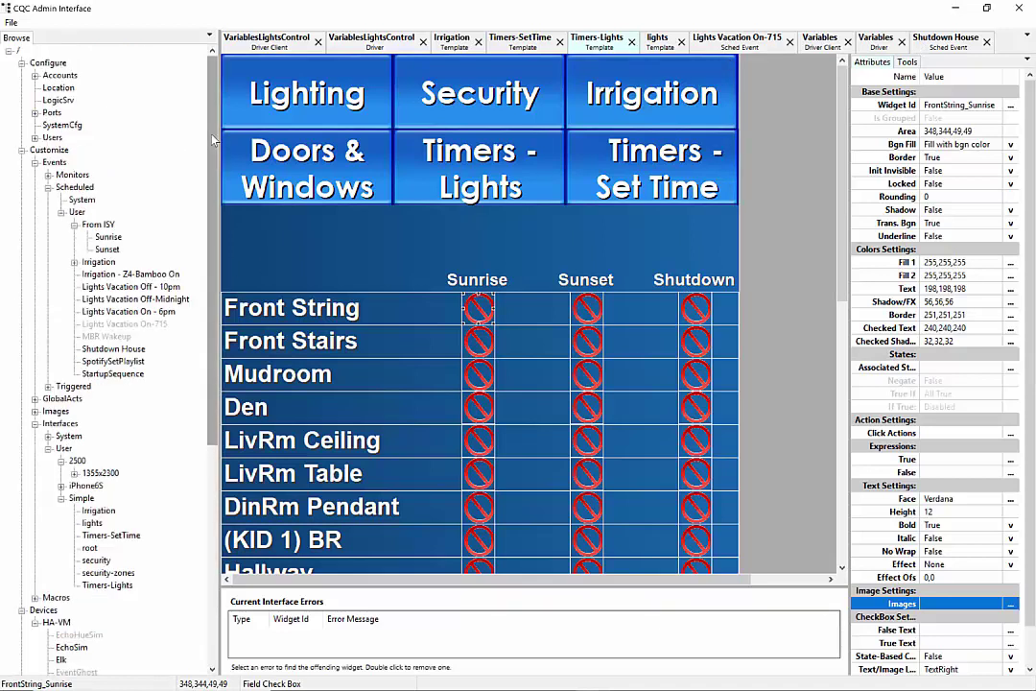
{"action": "double_click", "coordinate": [109, 237]}
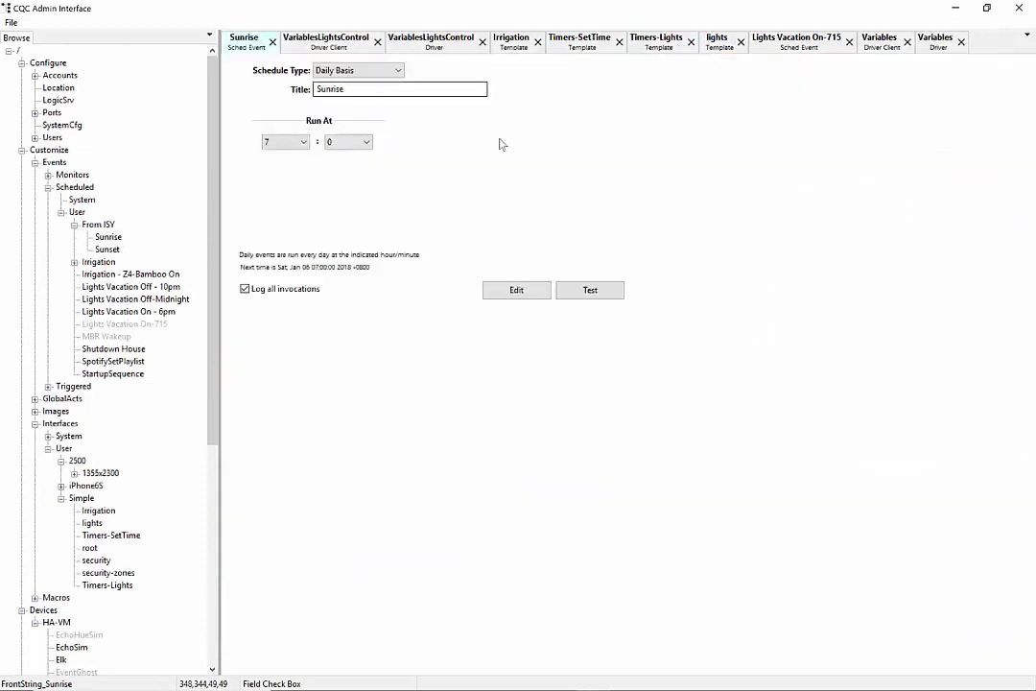
{"action": "left_click", "coordinate": [516, 290]}
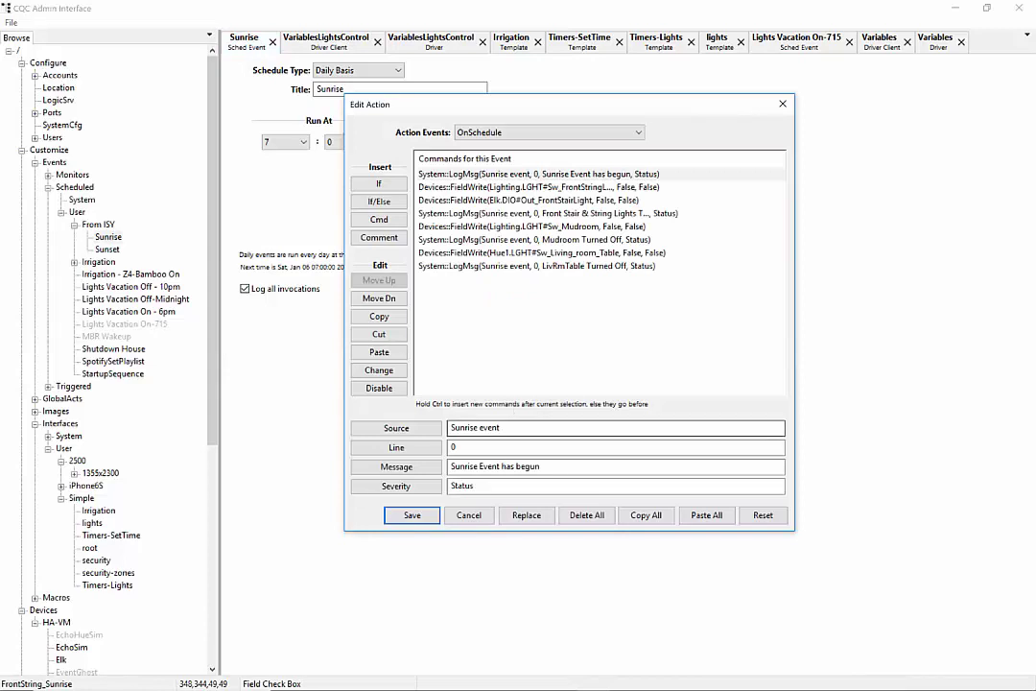
{"action": "left_click", "coordinate": [468, 515]}
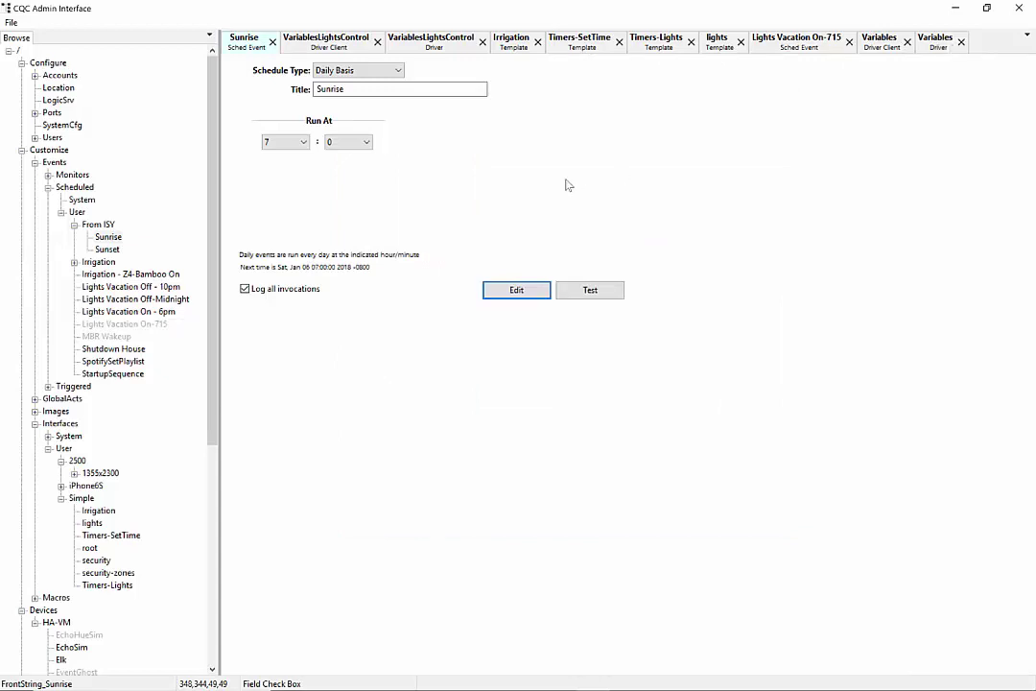
- Reopen the Shutdown House event's actions and examine the If condition on AmaraCenter-Shutdown, leaving without saving
{"action": "double_click", "coordinate": [108, 350]}
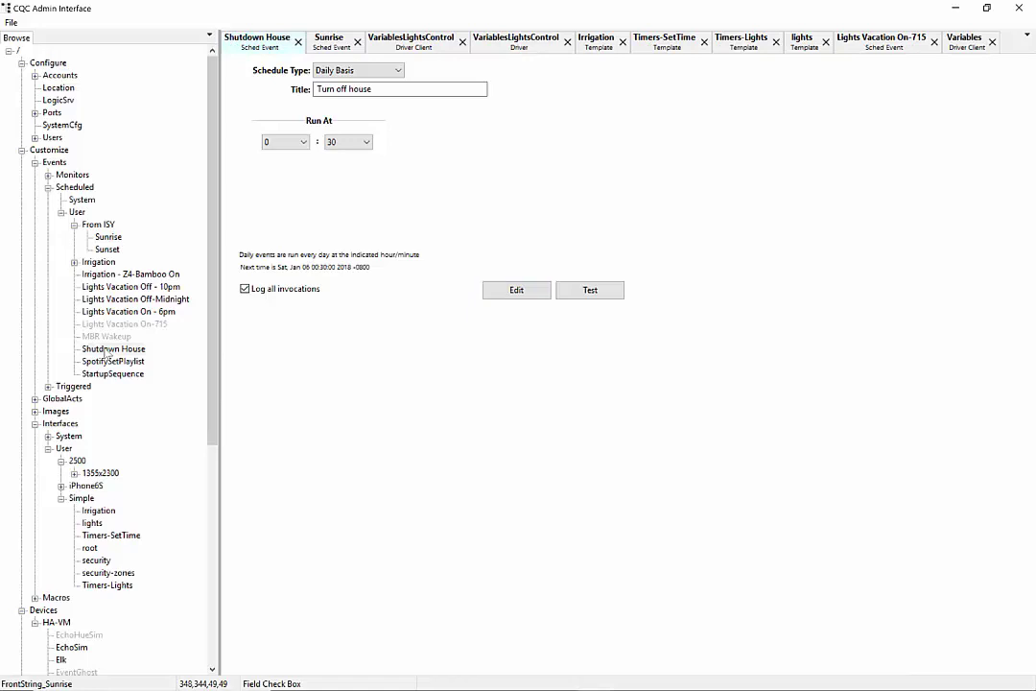
{"action": "left_click", "coordinate": [523, 292]}
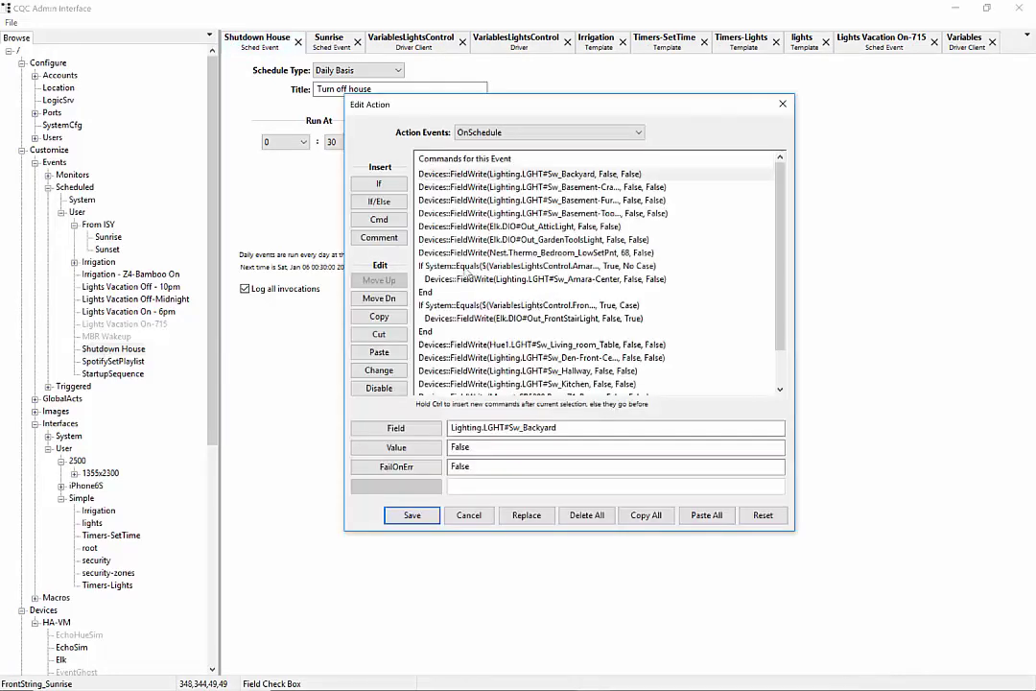
{"action": "left_click", "coordinate": [538, 266]}
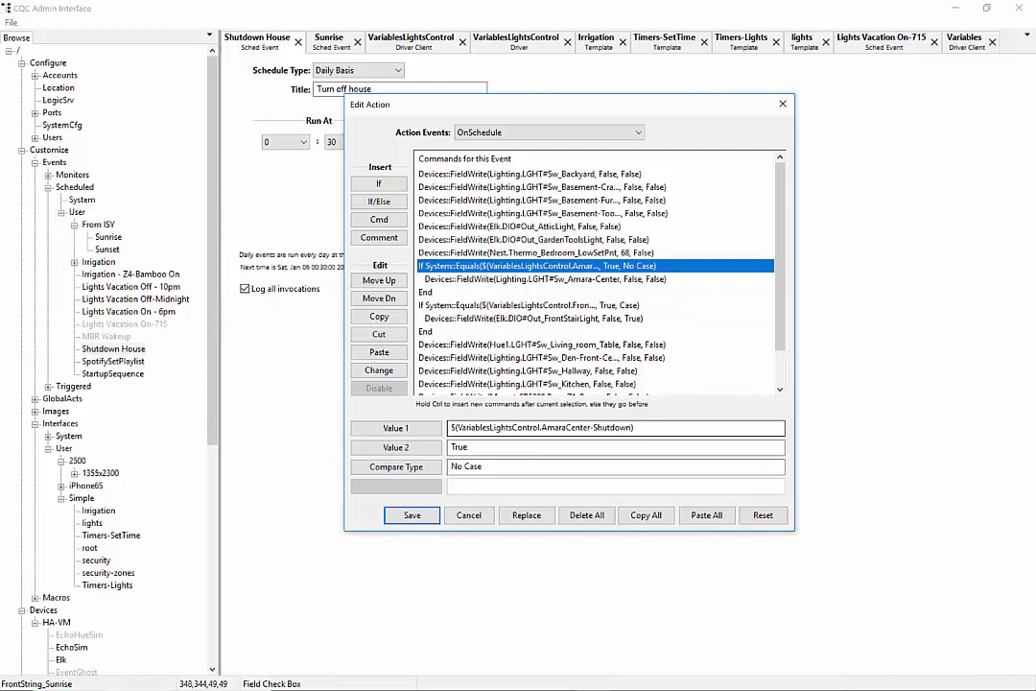
{"action": "left_click", "coordinate": [630, 427]}
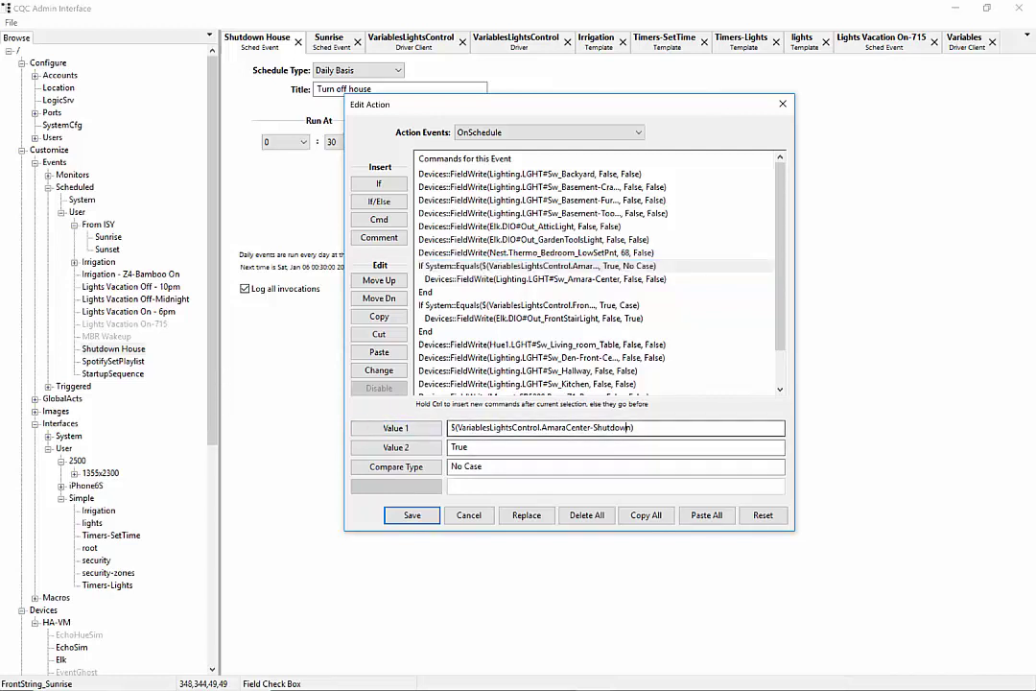
{"action": "key", "text": "Tab"}
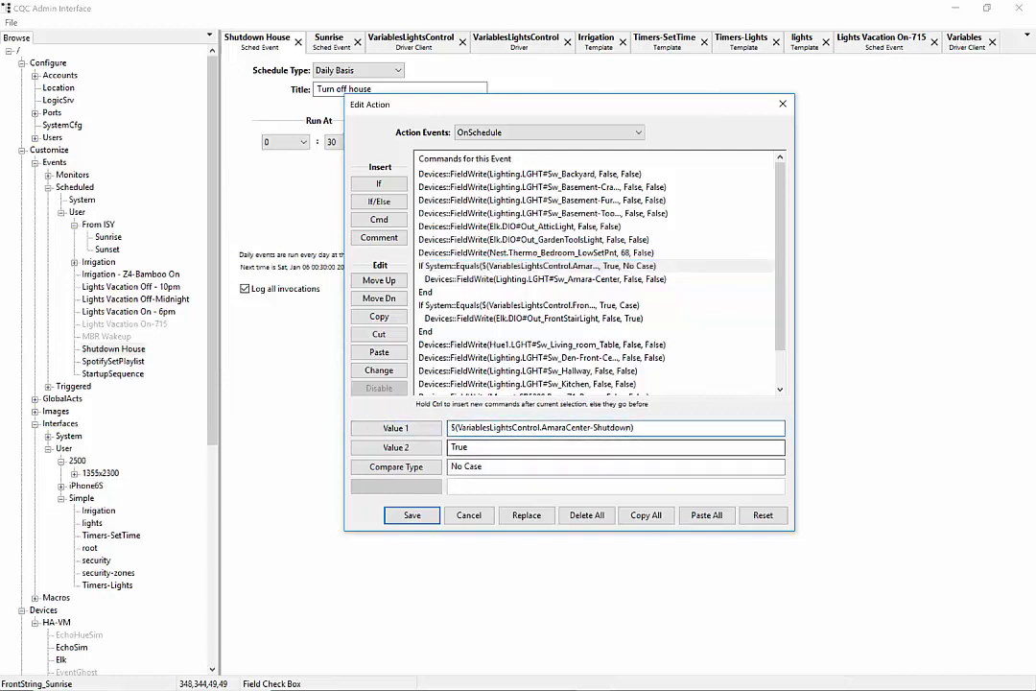
{"action": "left_click", "coordinate": [462, 517]}
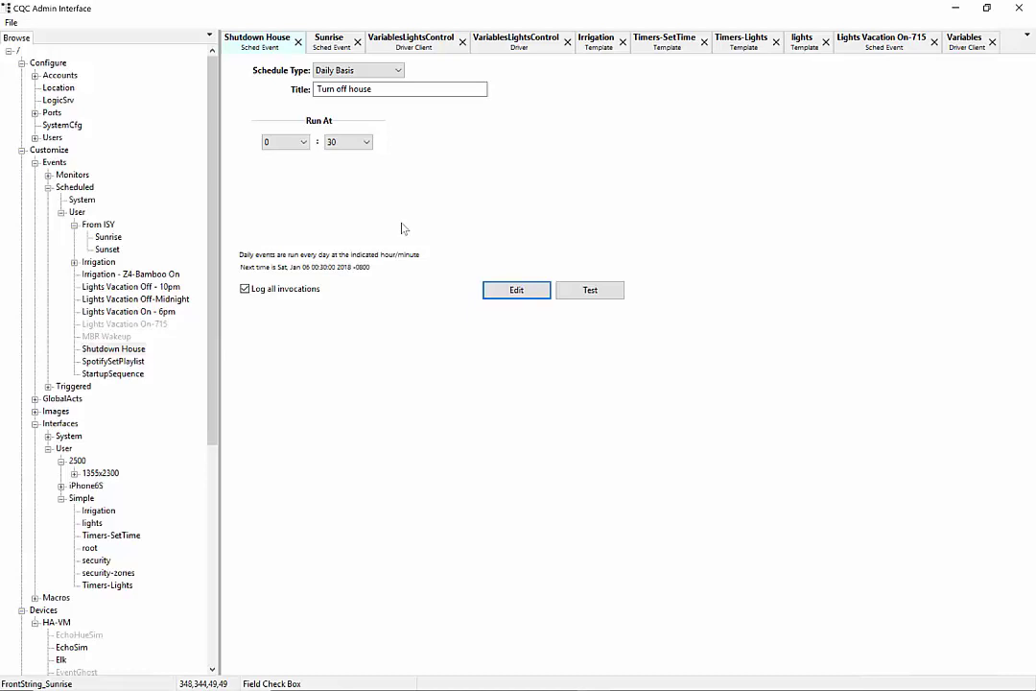
- Look through the Timers-Lights template's list of lights and their Sunrise, Sunset and Shutdown checkboxes
{"action": "left_click", "coordinate": [746, 42]}
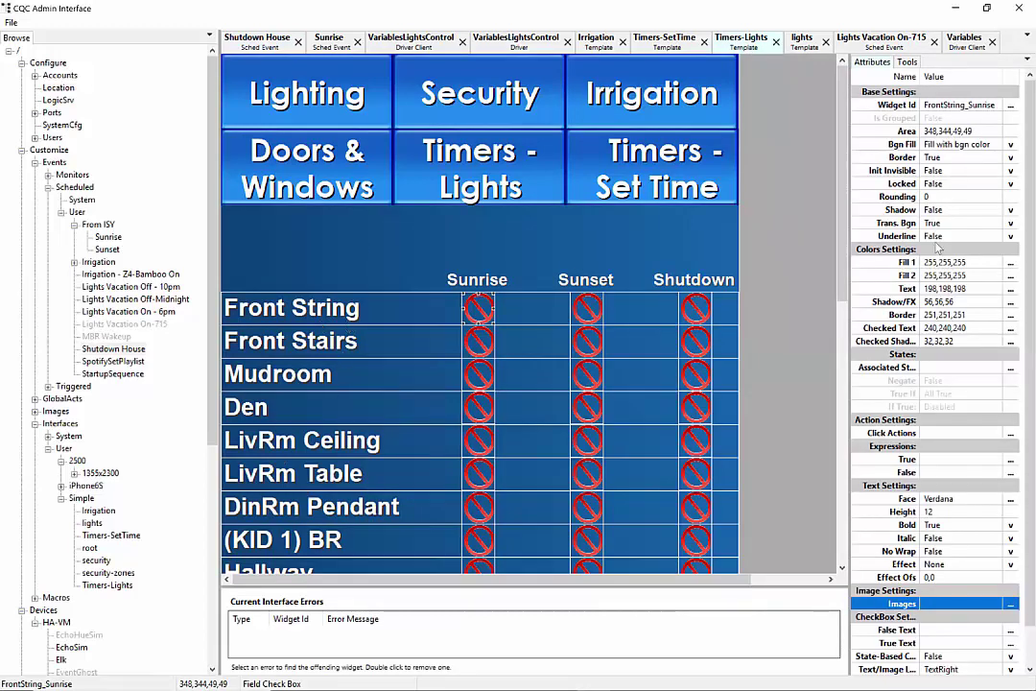
{"action": "scroll", "coordinate": [835, 306], "scroll_direction": "down", "scroll_amount": 2}
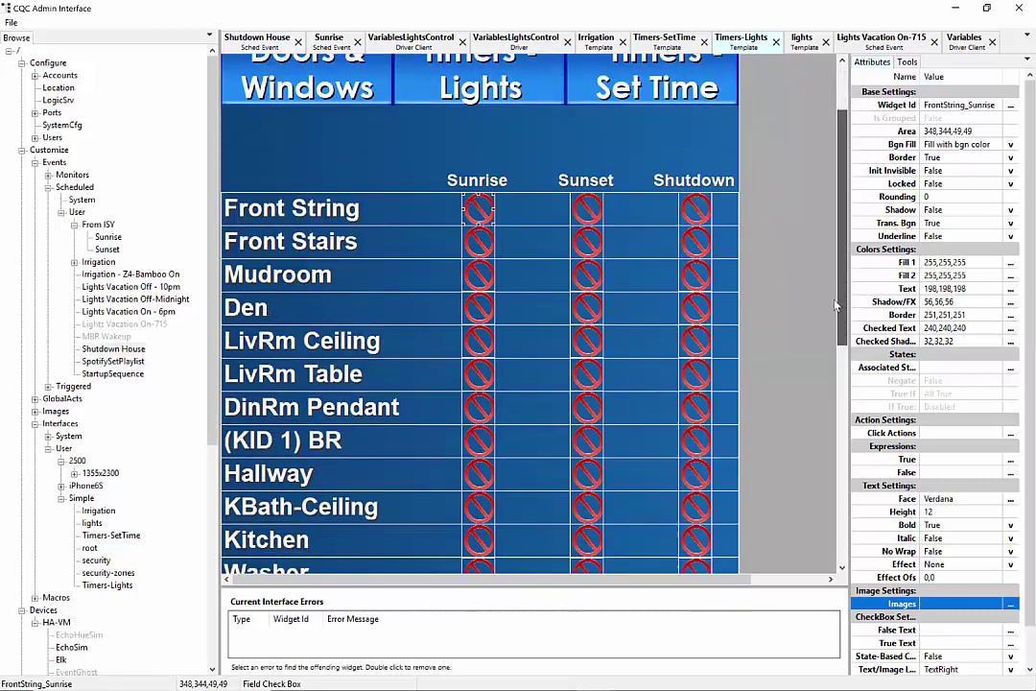
{"action": "scroll", "coordinate": [835, 305], "scroll_direction": "down", "scroll_amount": 1}
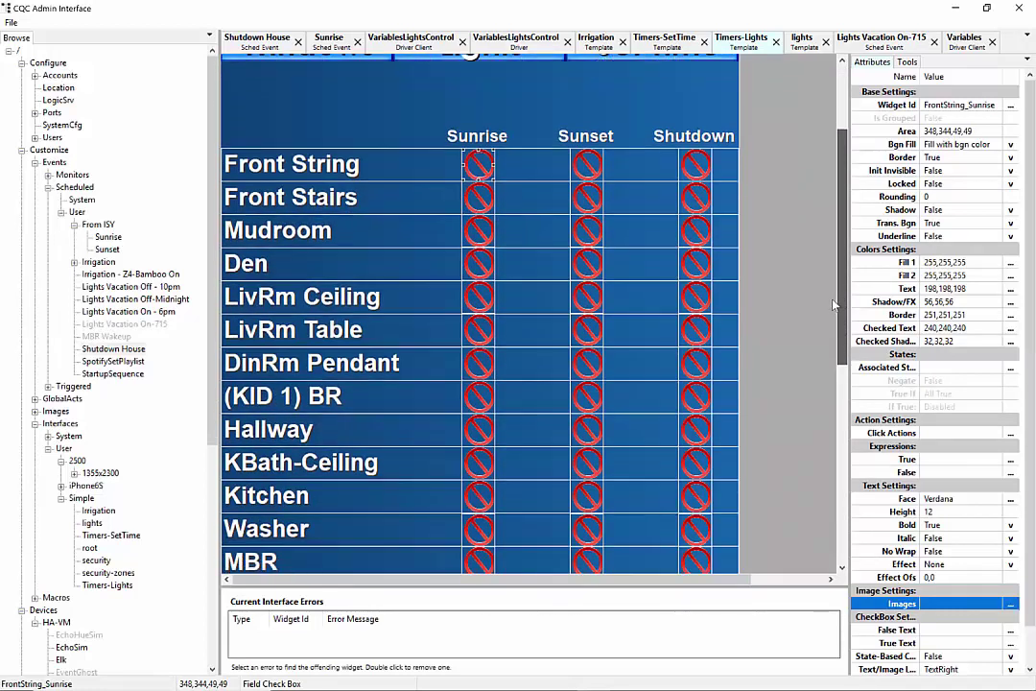
{"action": "scroll", "coordinate": [833, 306], "scroll_direction": "down", "scroll_amount": 1}
{"action": "scroll", "coordinate": [833, 324], "scroll_direction": "up", "scroll_amount": 1}
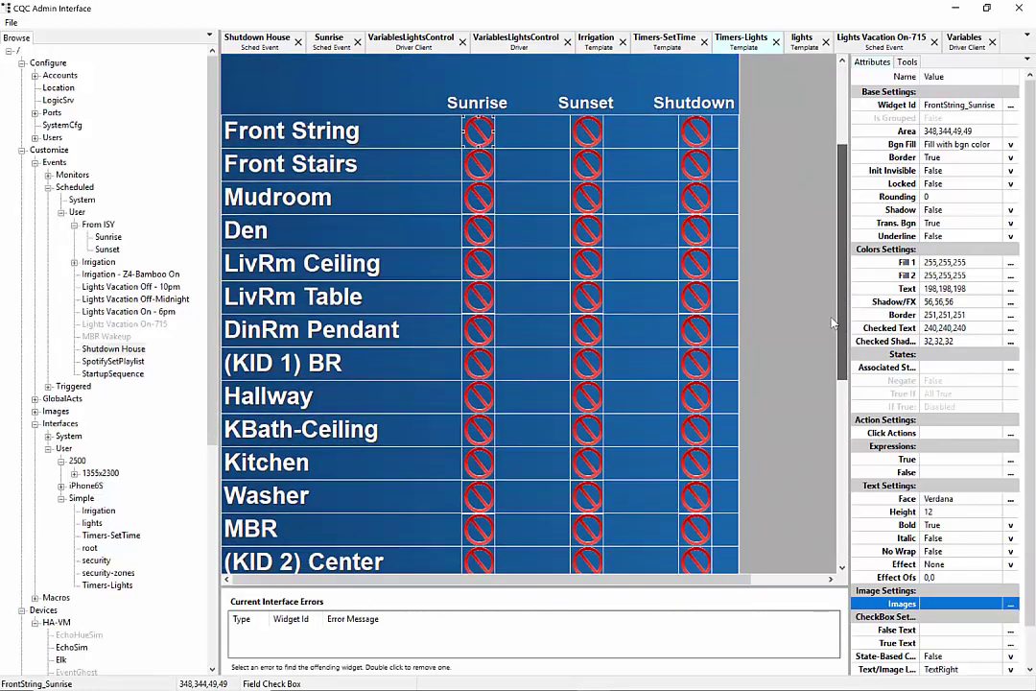
{"action": "scroll", "coordinate": [833, 323], "scroll_direction": "down", "scroll_amount": 2}
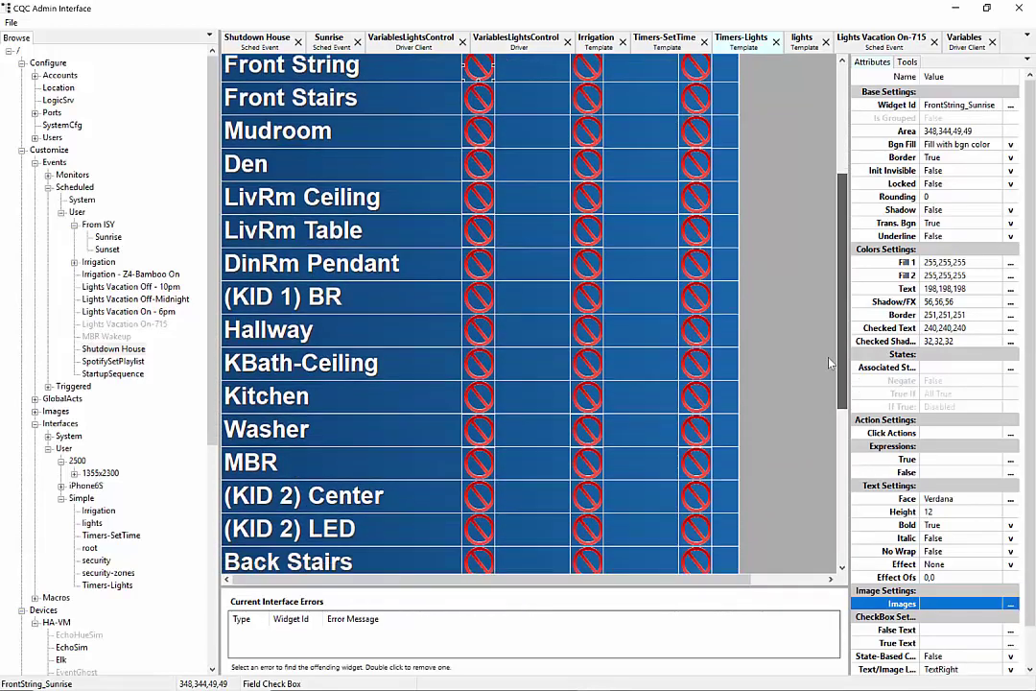
{"action": "scroll", "coordinate": [831, 368], "scroll_direction": "up", "scroll_amount": 1}
{"action": "scroll", "coordinate": [835, 340], "scroll_direction": "down", "scroll_amount": 1}
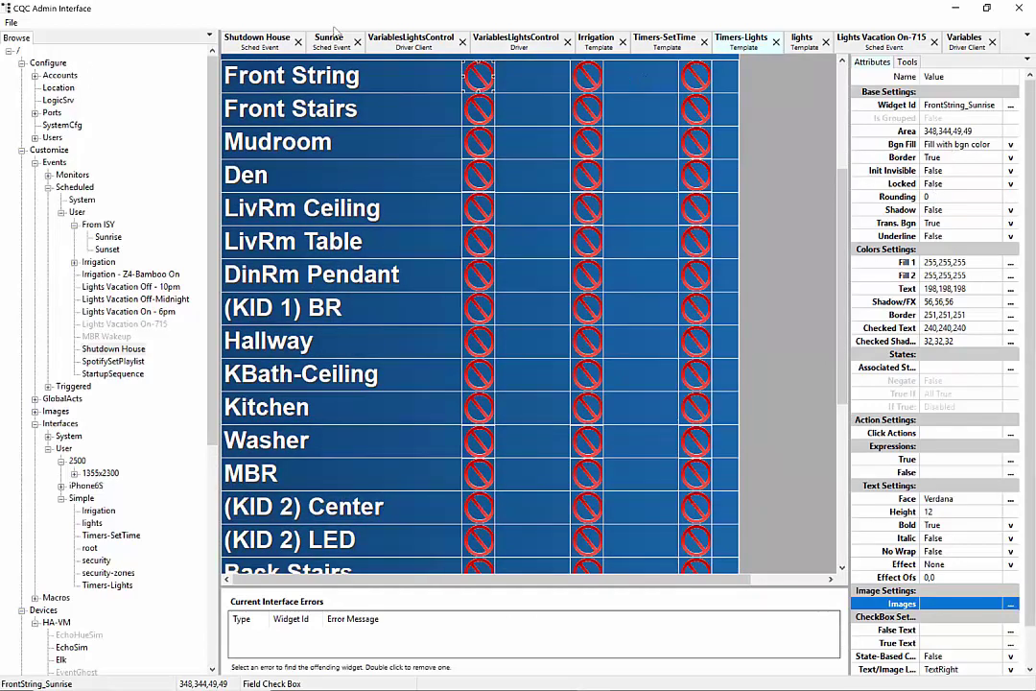
- Examine the unconditional backyard and basement light FieldWrite commands in the Shutdown House event, leaving without saving
{"action": "left_click", "coordinate": [267, 45]}
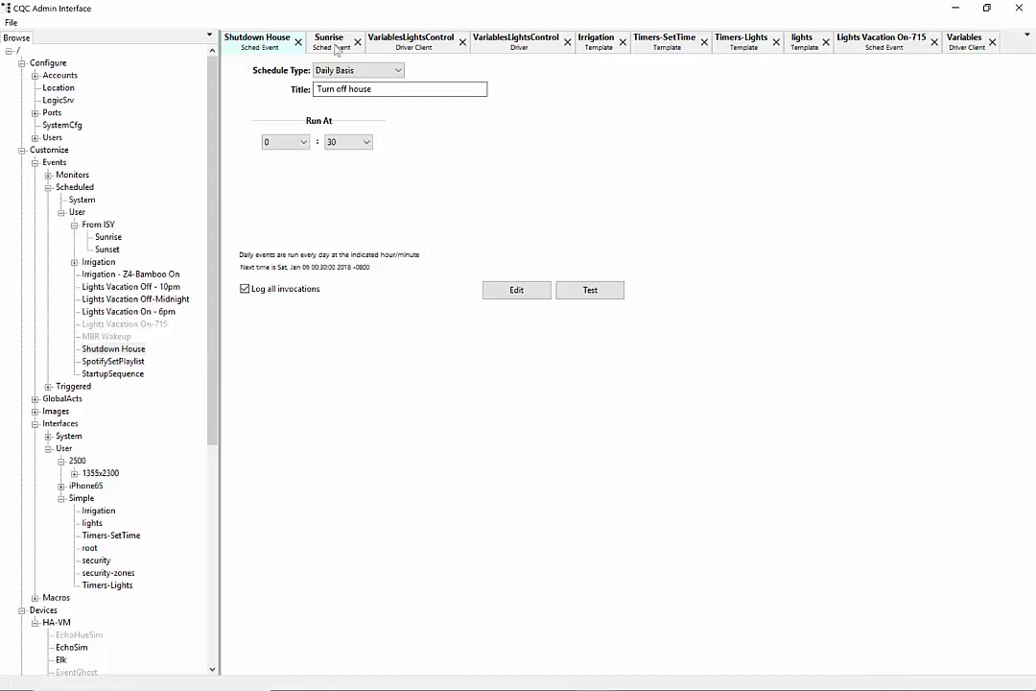
{"action": "left_click", "coordinate": [518, 290]}
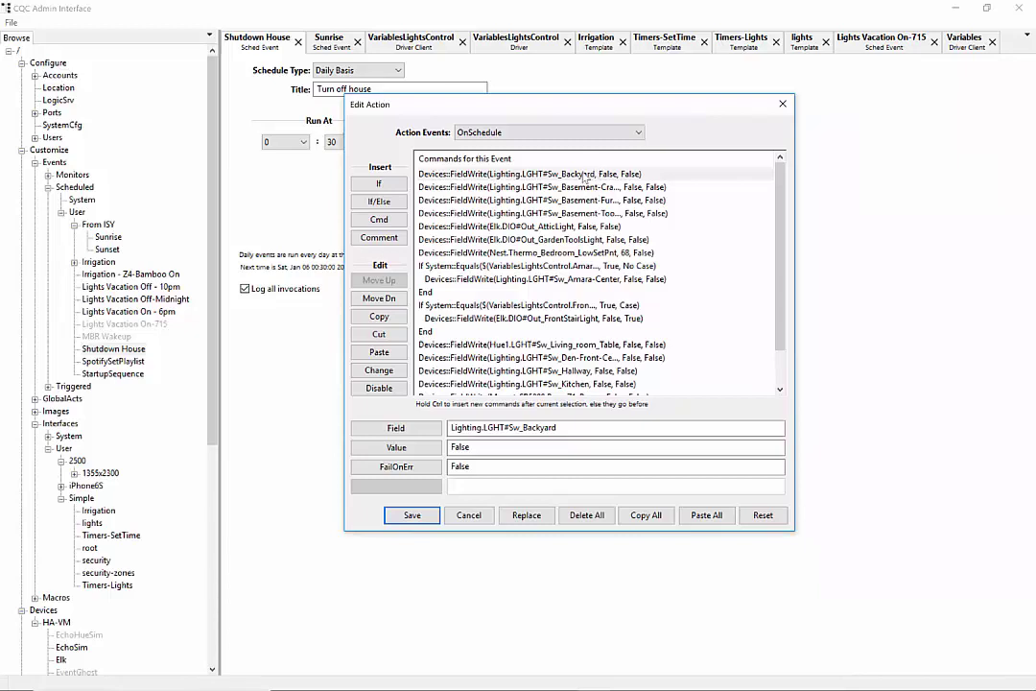
{"action": "left_click", "coordinate": [584, 174]}
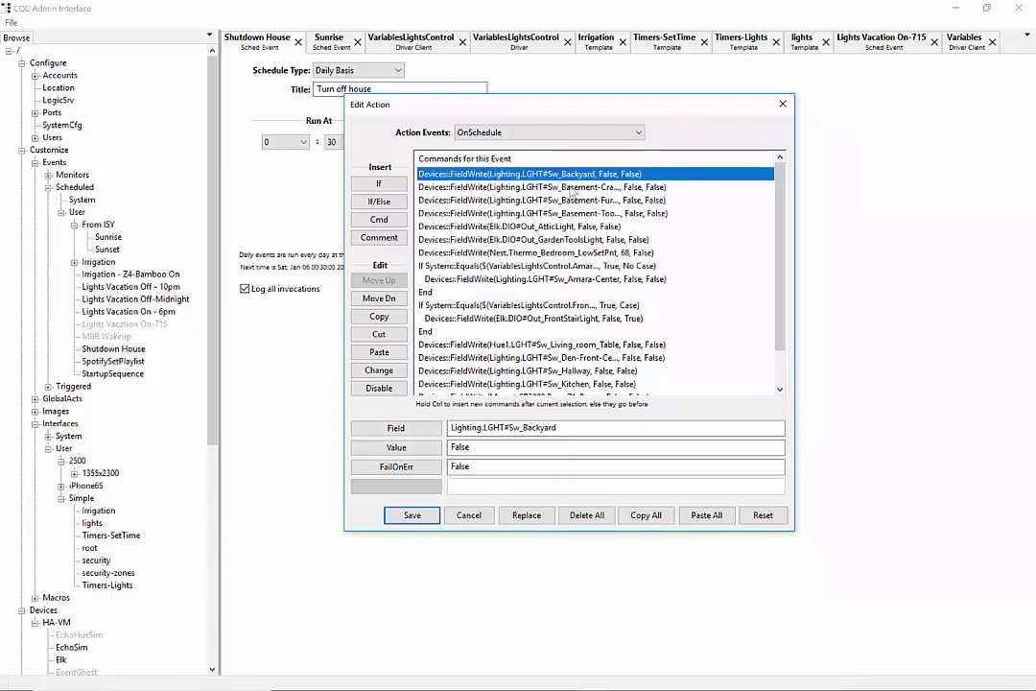
{"action": "left_click", "coordinate": [580, 187]}
{"action": "left_click", "coordinate": [550, 213]}
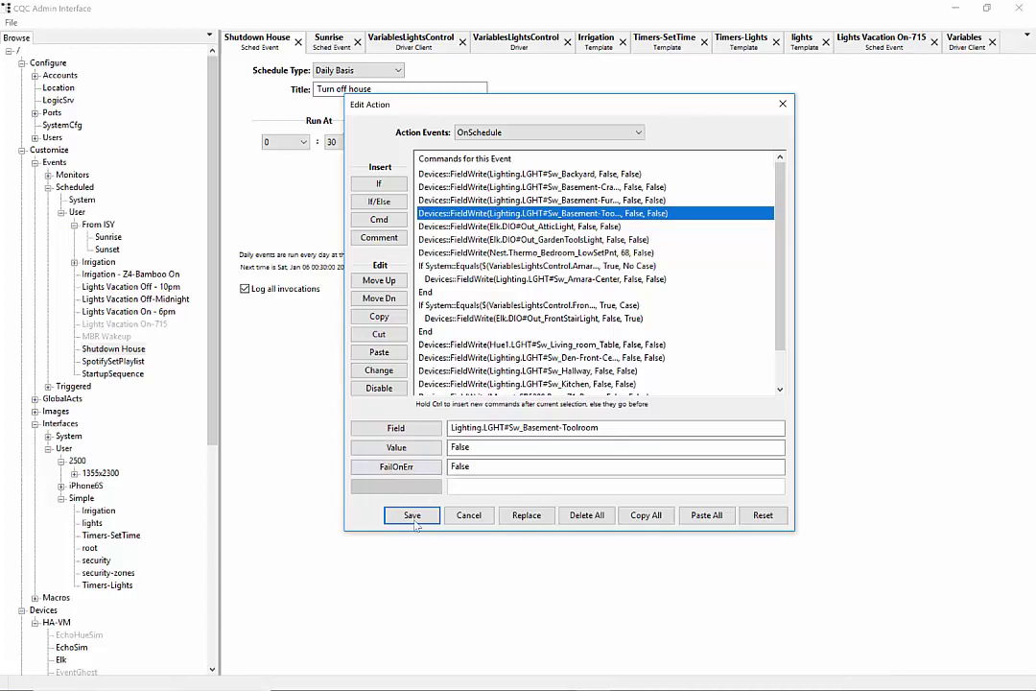
{"action": "left_click", "coordinate": [469, 516]}
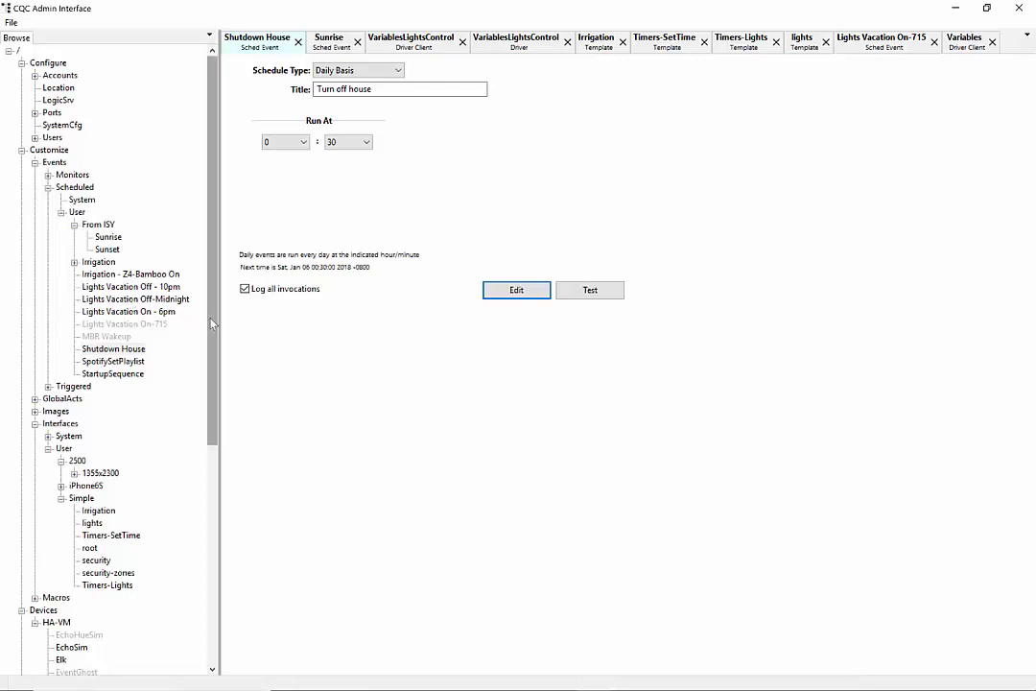
- Open the Lights Vacation On - 6pm scheduled event and examine its VacationMode condition and light commands, leaving without saving
{"action": "left_click", "coordinate": [163, 312]}
{"action": "double_click", "coordinate": [163, 314]}
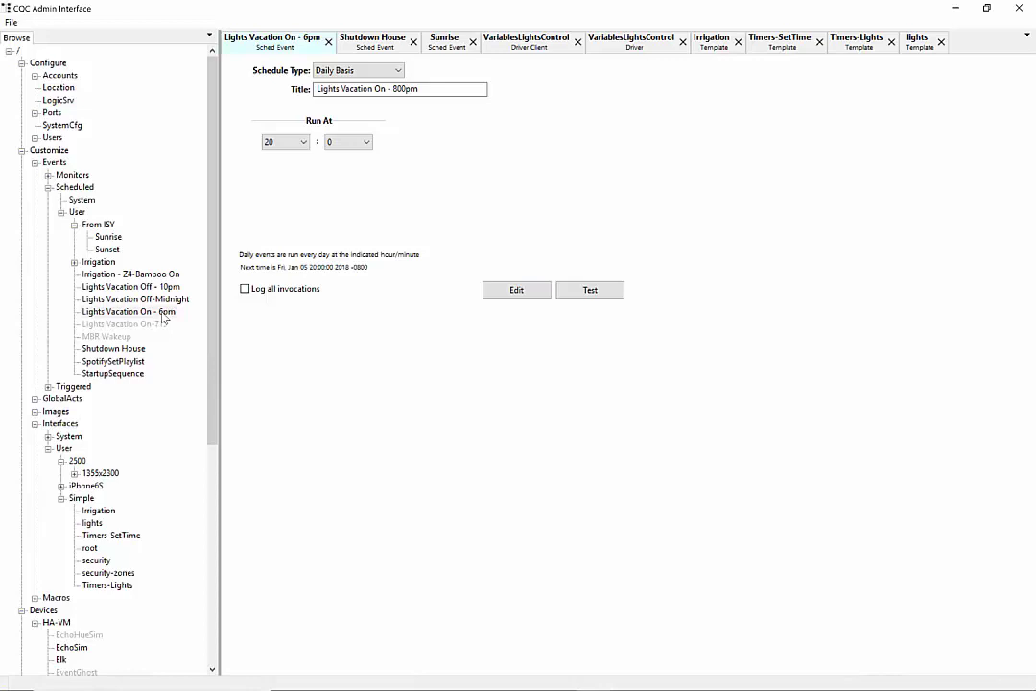
{"action": "left_click", "coordinate": [164, 314]}
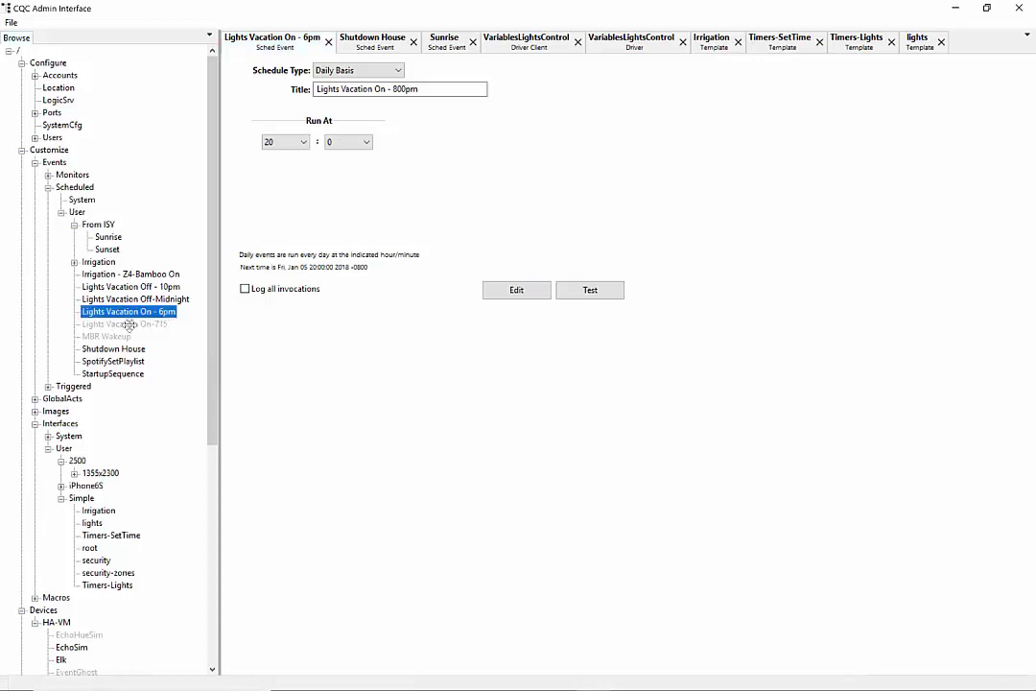
{"action": "left_click_drag", "start_coordinate": [164, 316], "coordinate": [140, 318]}
{"action": "left_click", "coordinate": [529, 301]}
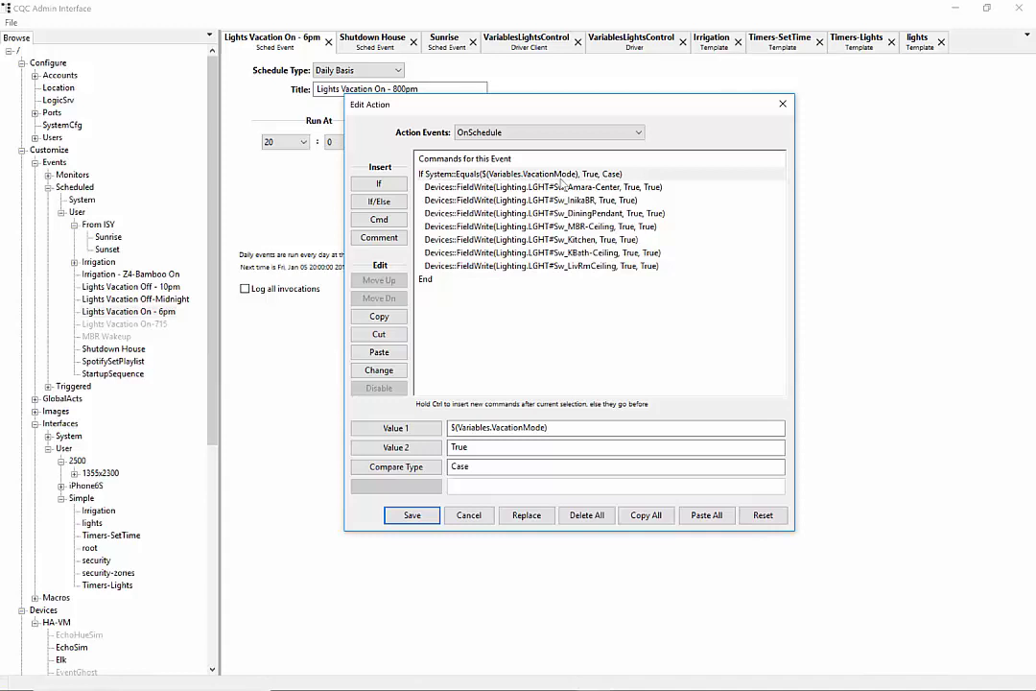
{"action": "left_click", "coordinate": [473, 515]}
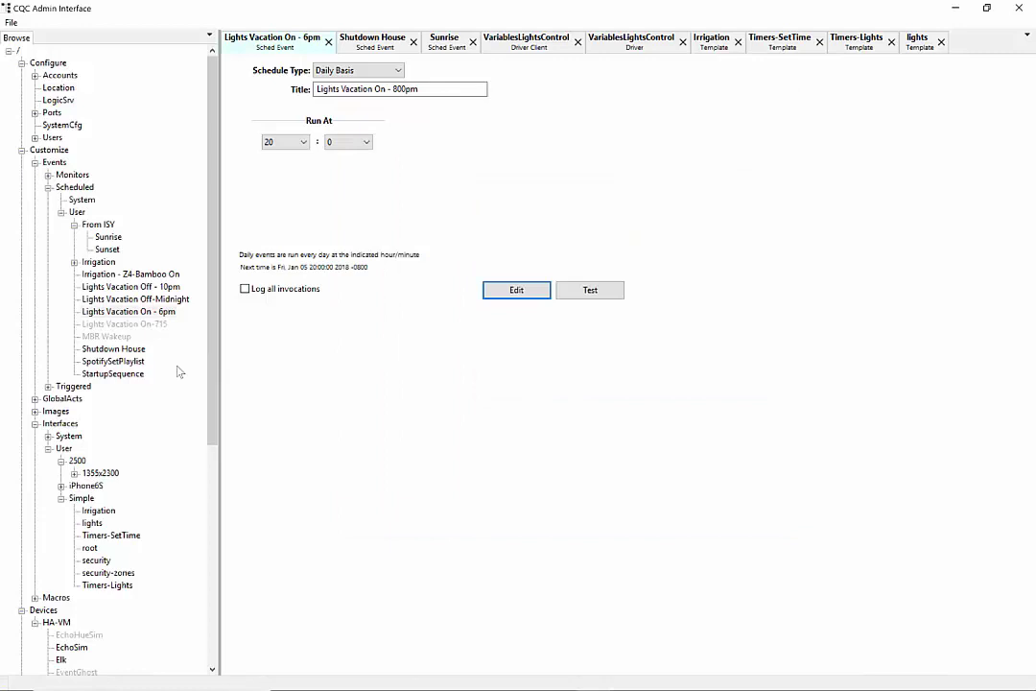
- Open the Timers-SetTime template and inspect the Vacation Mode widget, dismissing the exception dialog
{"action": "double_click", "coordinate": [110, 534]}
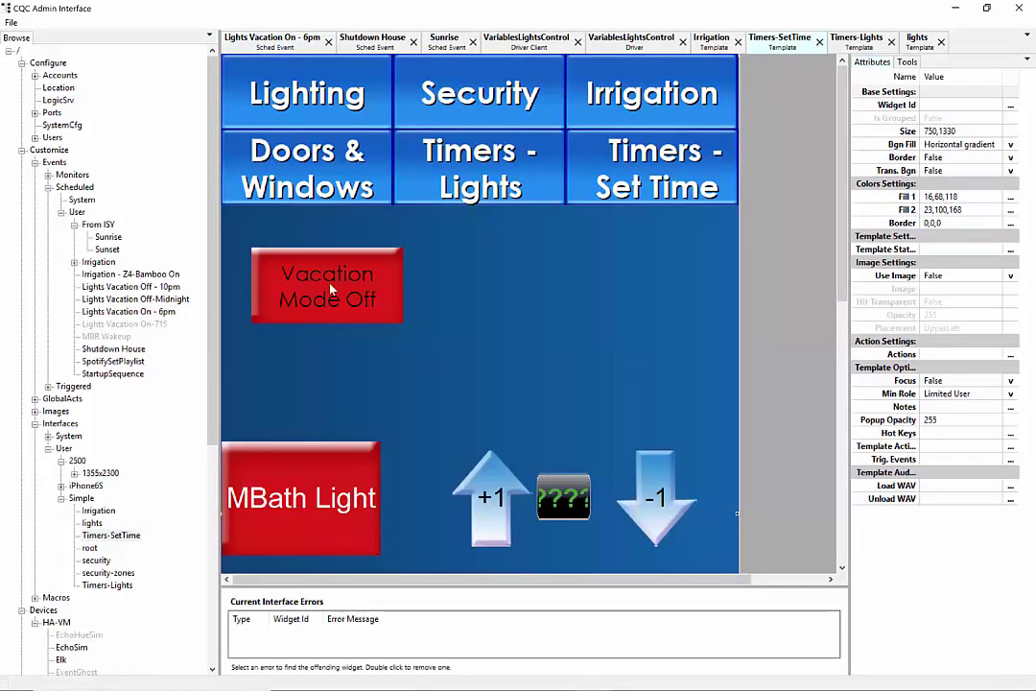
{"action": "left_click", "coordinate": [333, 288]}
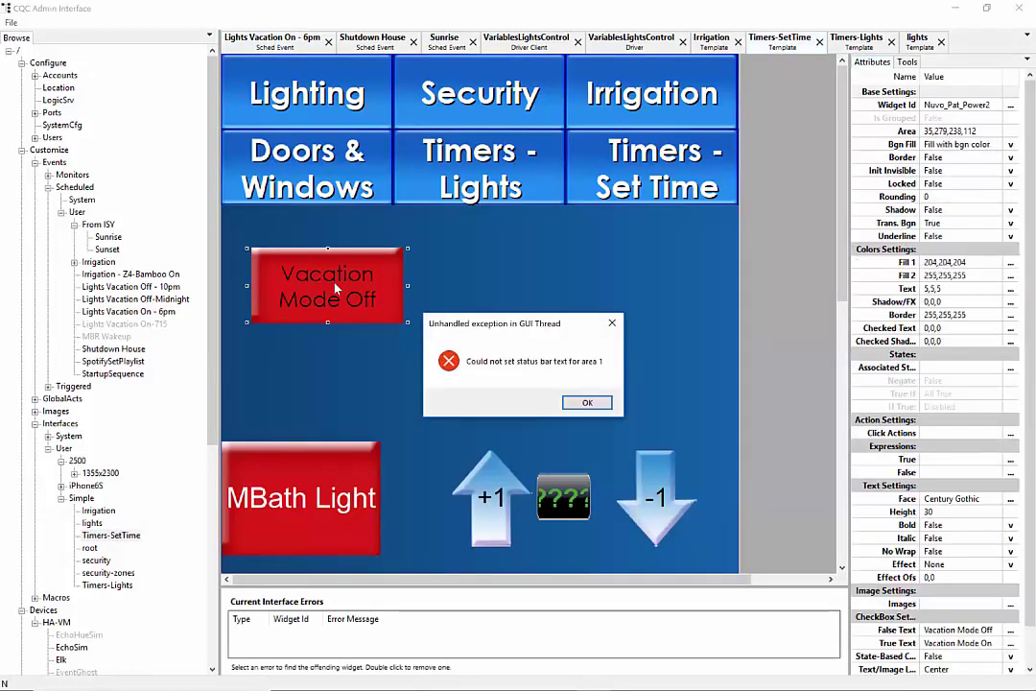
{"action": "left_click", "coordinate": [587, 402]}
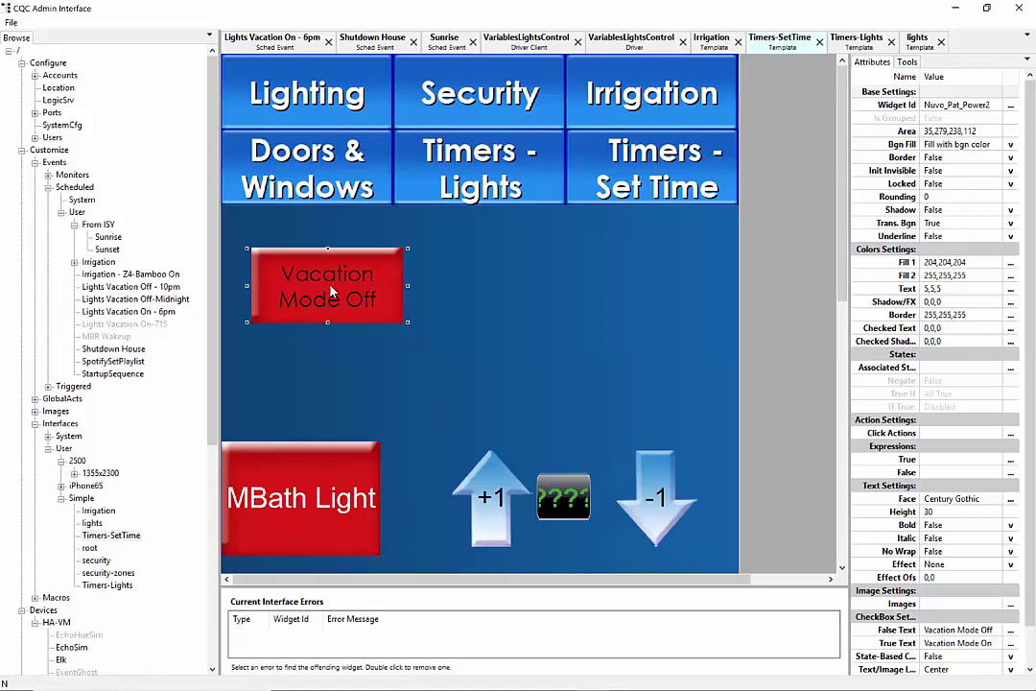
- Switch to the Interface Template Viewer and turn vacation mode on from the Timers - Set Time page
{"action": "key", "text": "alt+Tab"}
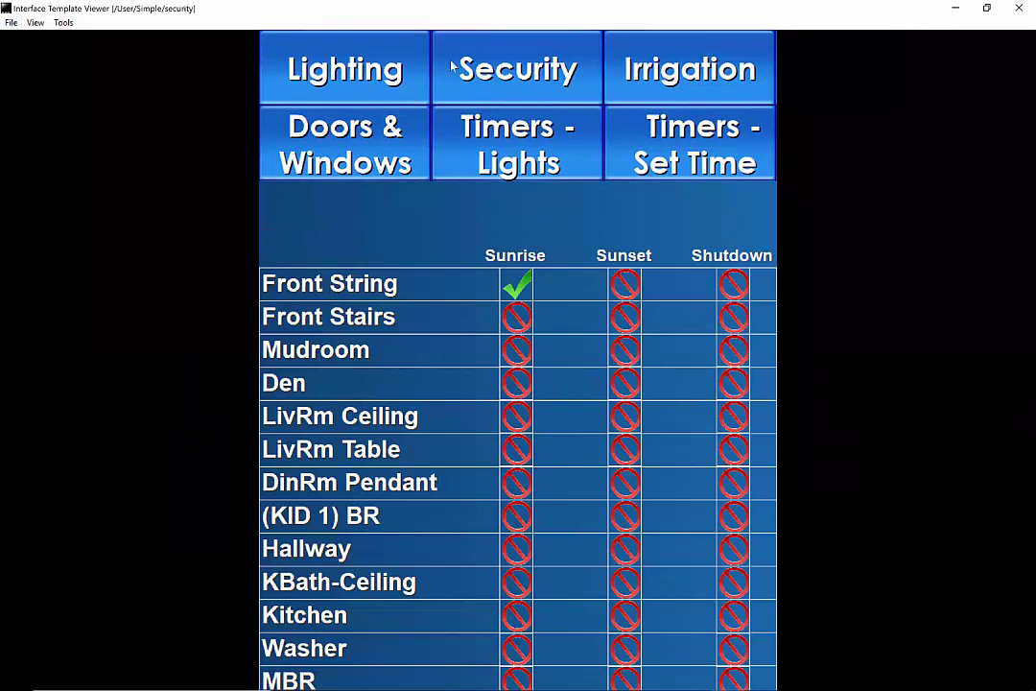
{"action": "key", "text": "alt+Tab"}
{"action": "key", "text": "alt+Tab"}
{"action": "left_click", "coordinate": [641, 159]}
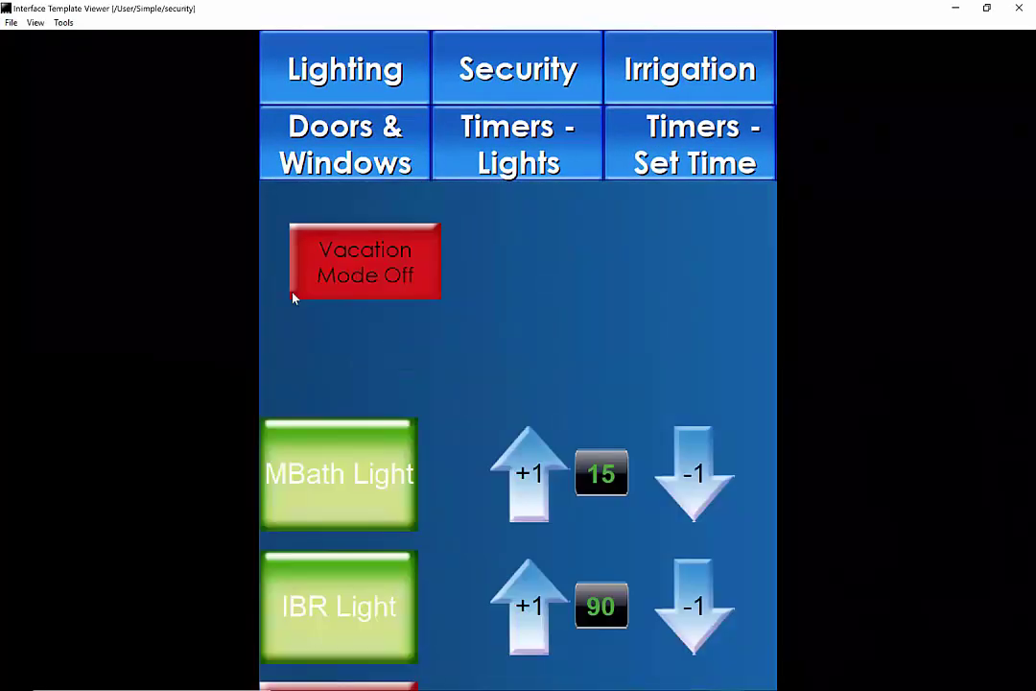
{"action": "left_click", "coordinate": [343, 276]}
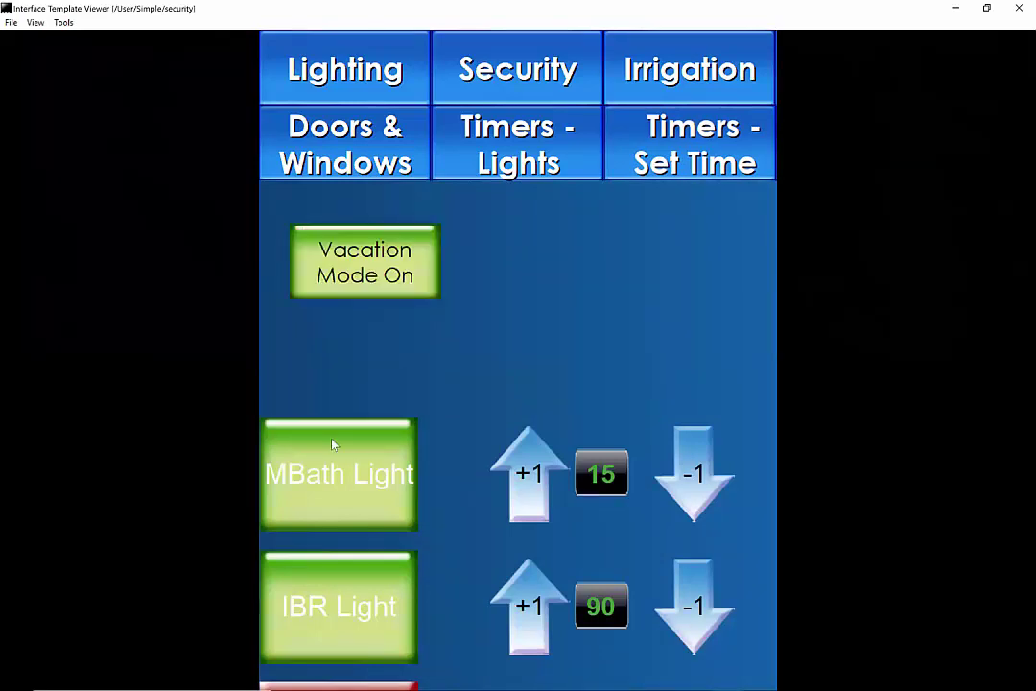
- Switch to the CQC Admin Interface and review the VacationMode condition and light commands in Lights Vacation On - 6pm, leaving without saving
{"action": "key", "text": "alt+Tab"}
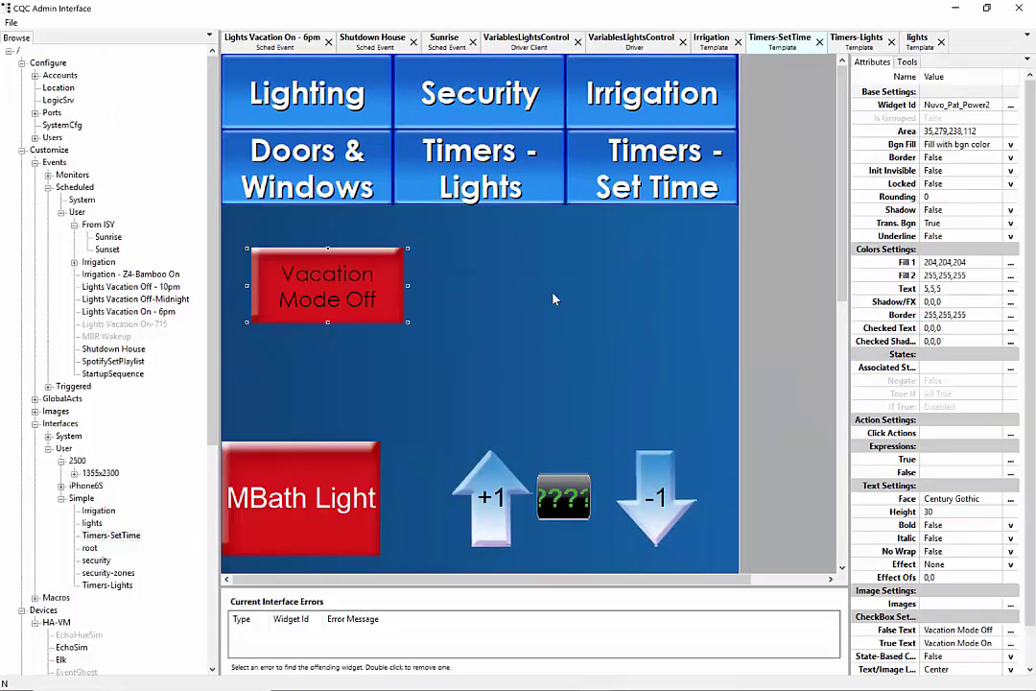
{"action": "left_click", "coordinate": [249, 40]}
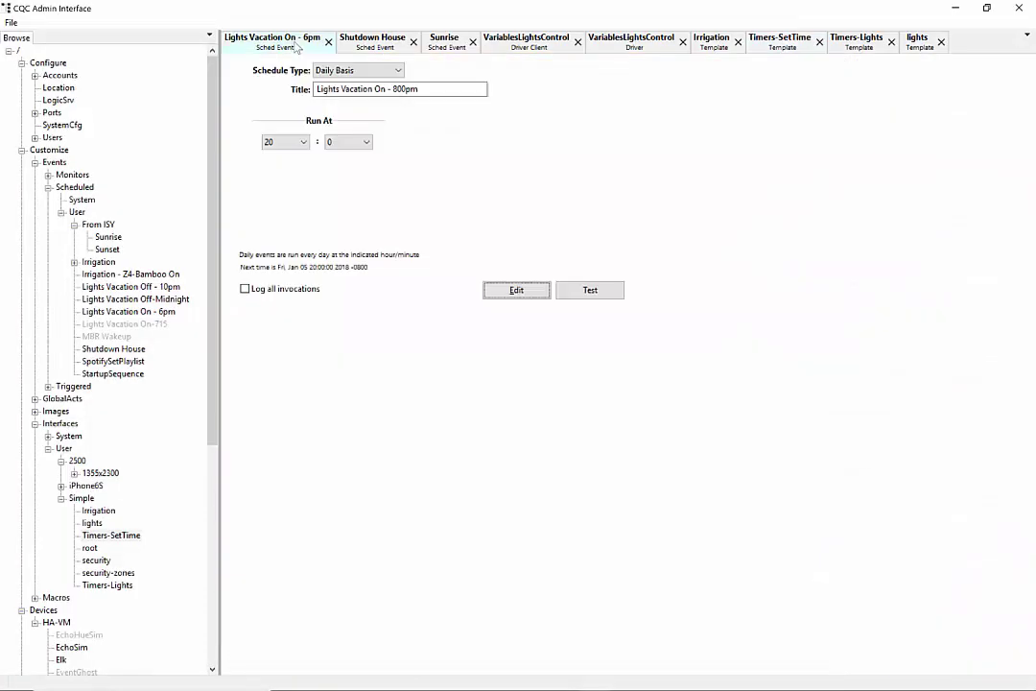
{"action": "left_click", "coordinate": [500, 291]}
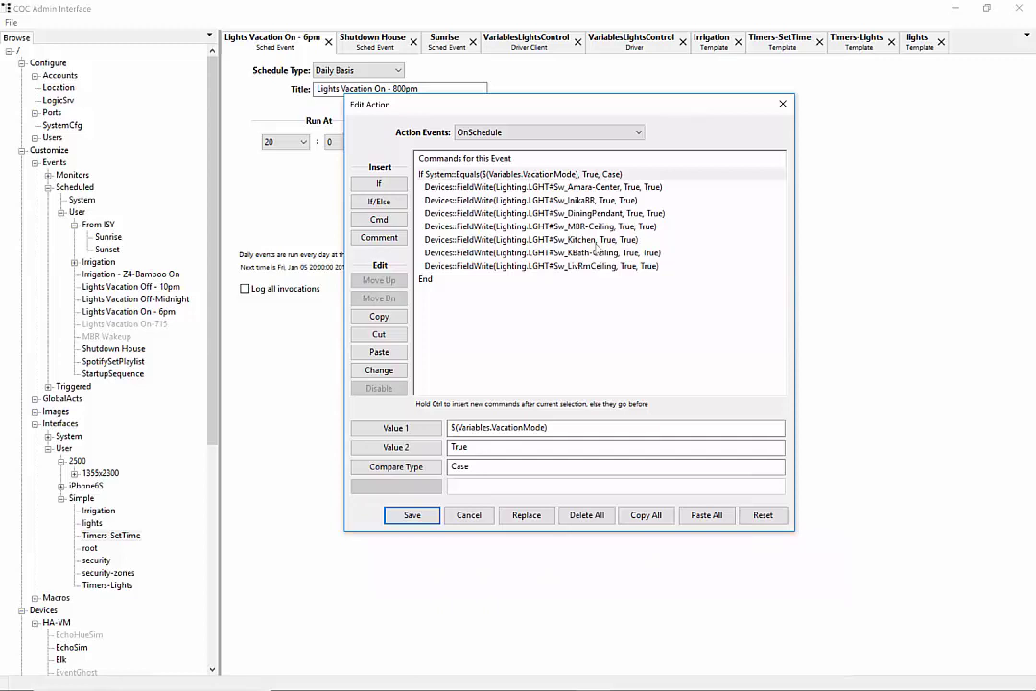
{"action": "left_click", "coordinate": [470, 516]}
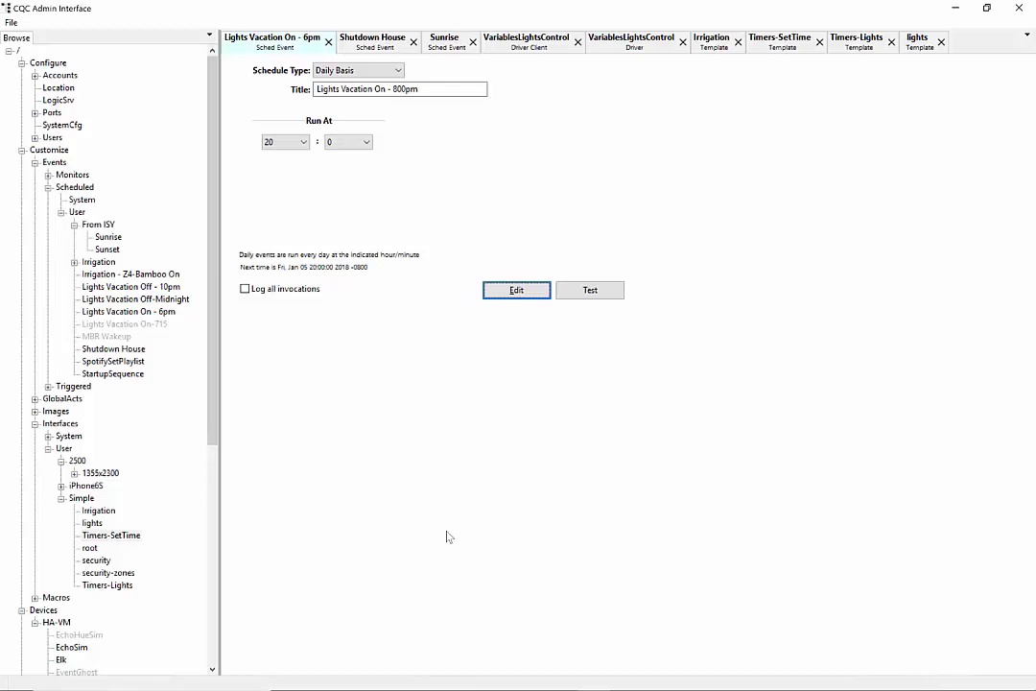
{"action": "left_click", "coordinate": [530, 291]}
- Open the Timers-Lights template and view the light rows under its Sunrise, Sunset and Shutdown columns
{"action": "left_click", "coordinate": [857, 40]}
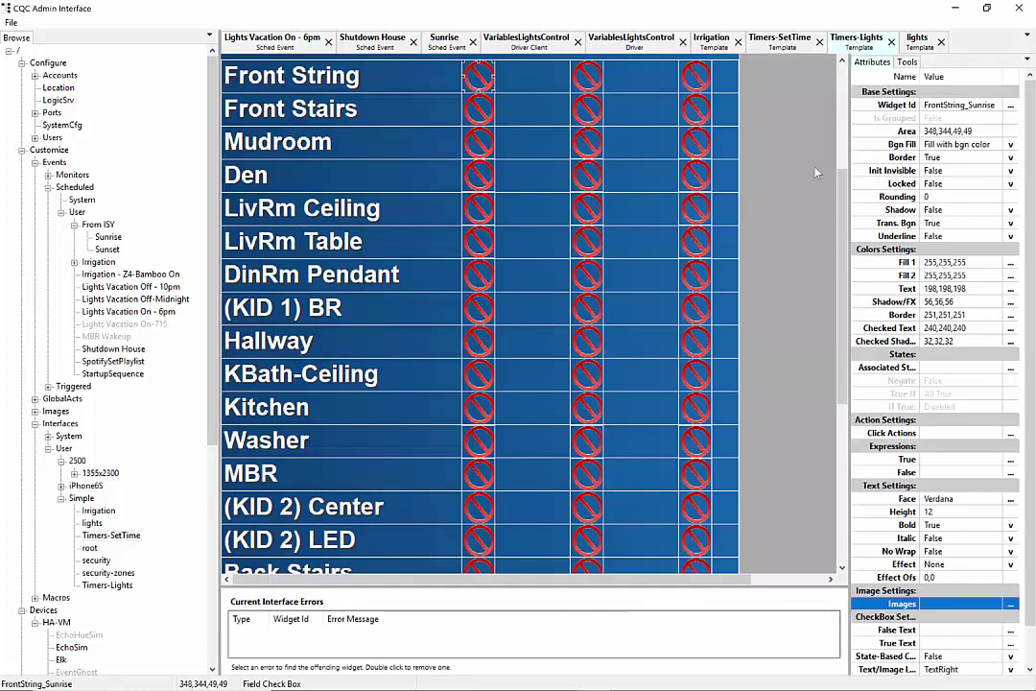
{"action": "right_click", "coordinate": [845, 207]}
{"action": "key", "text": "Escape"}
{"action": "scroll", "coordinate": [707, 144], "scroll_direction": "up", "scroll_amount": 2}
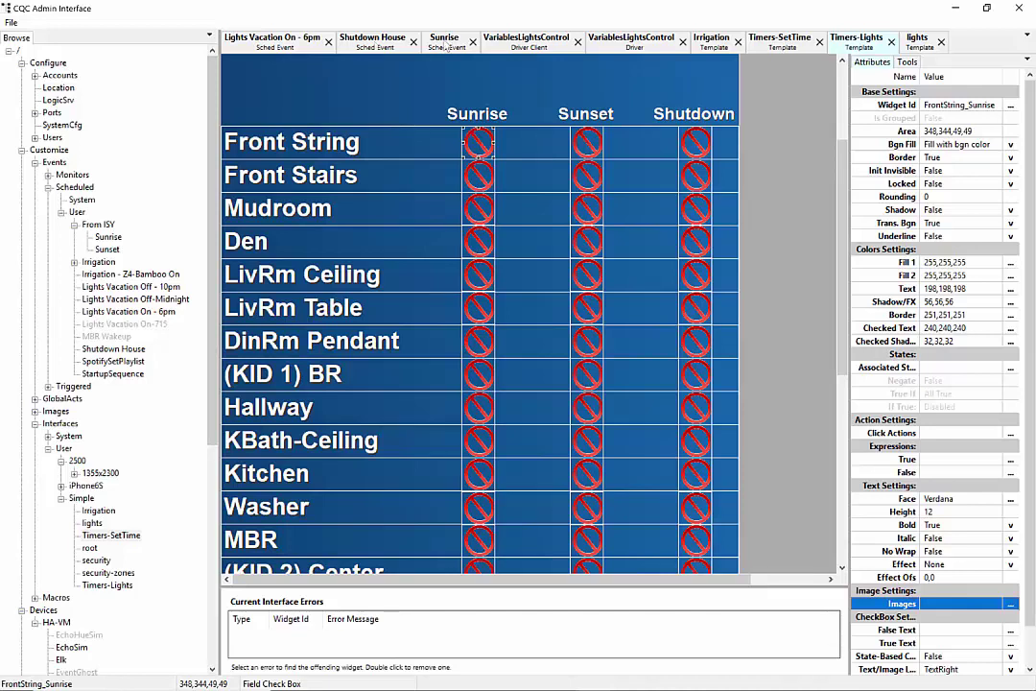
- Open the Shutdown House event's actions and examine the basement furnace light command and the insertable command categories
{"action": "left_click", "coordinate": [372, 41]}
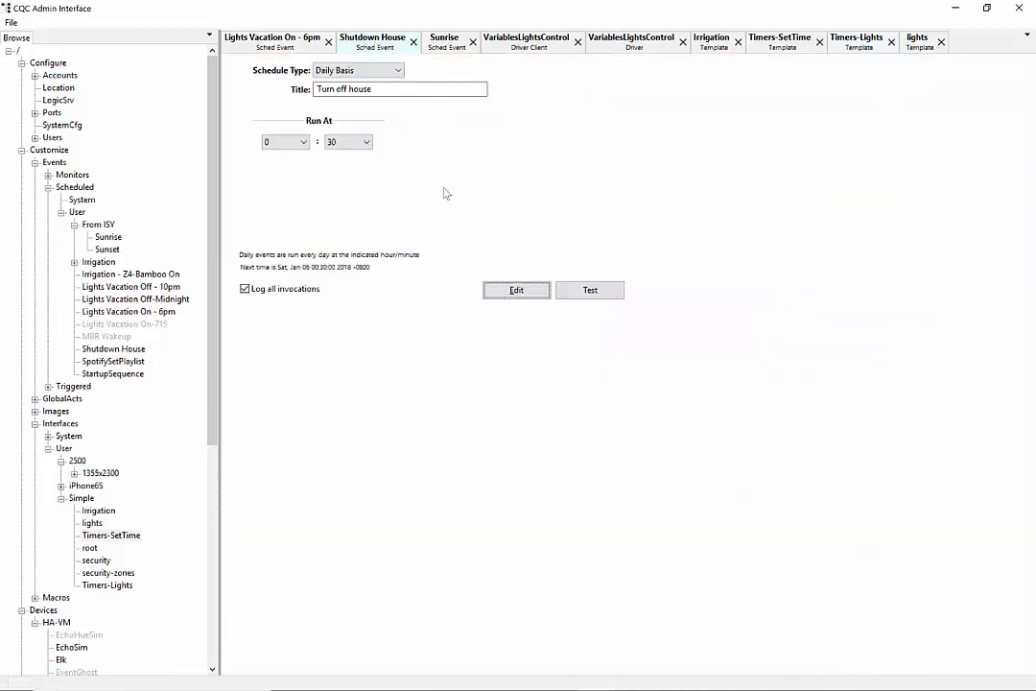
{"action": "left_click", "coordinate": [507, 290]}
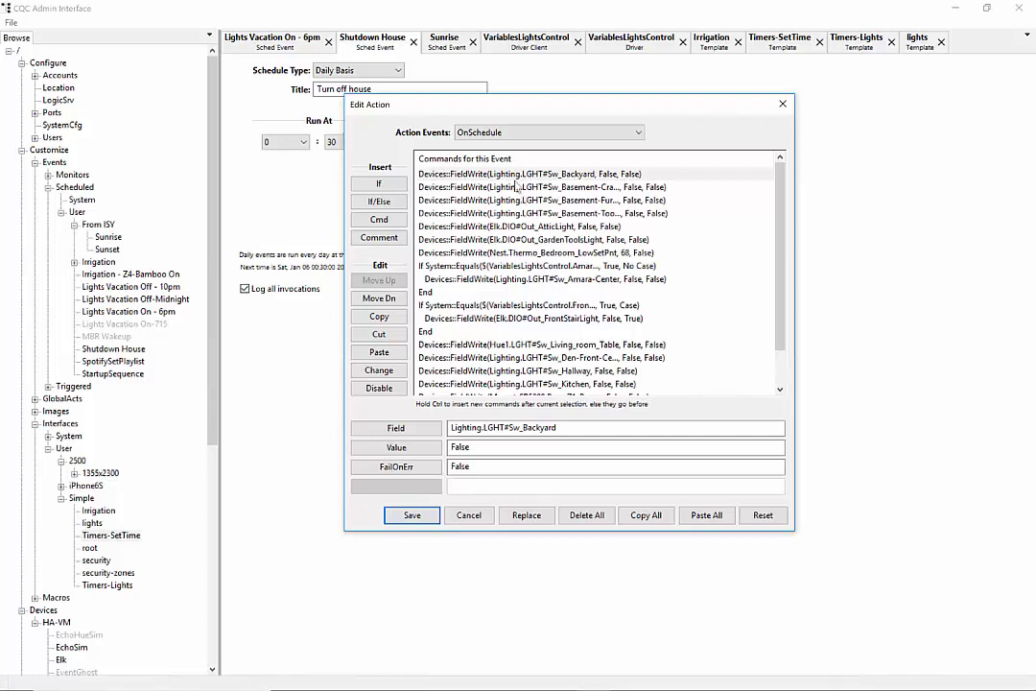
{"action": "left_click", "coordinate": [422, 199]}
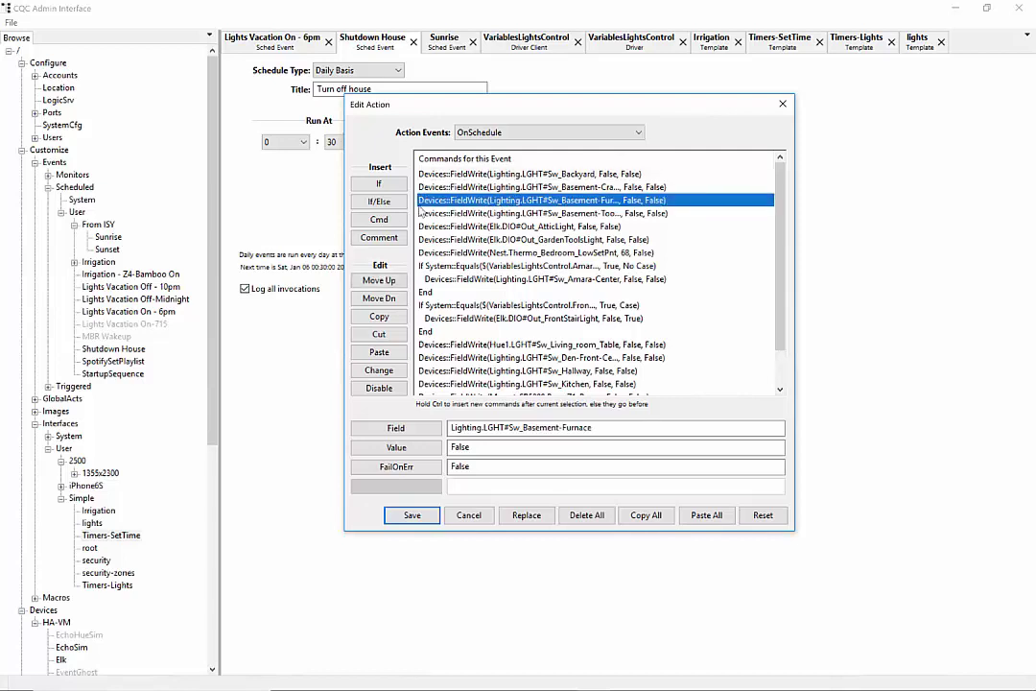
{"action": "left_click", "coordinate": [382, 221]}
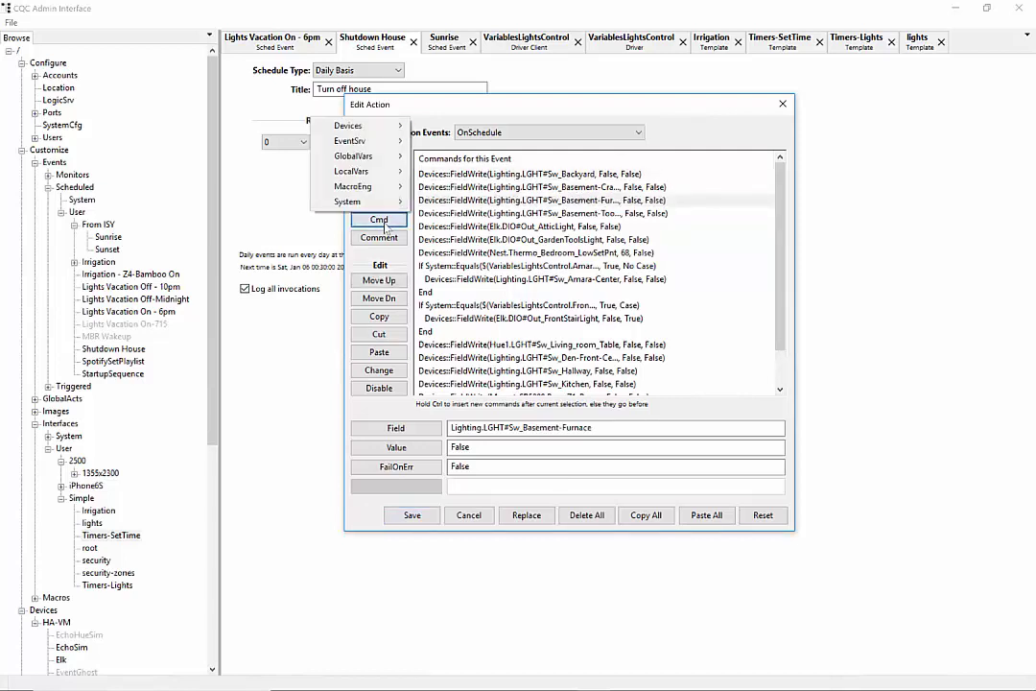
- Disable and re-enable the Elk.DIO#Out_GardenToolsLight command in the Shutdown House event, leaving without saving
{"action": "left_click", "coordinate": [533, 240]}
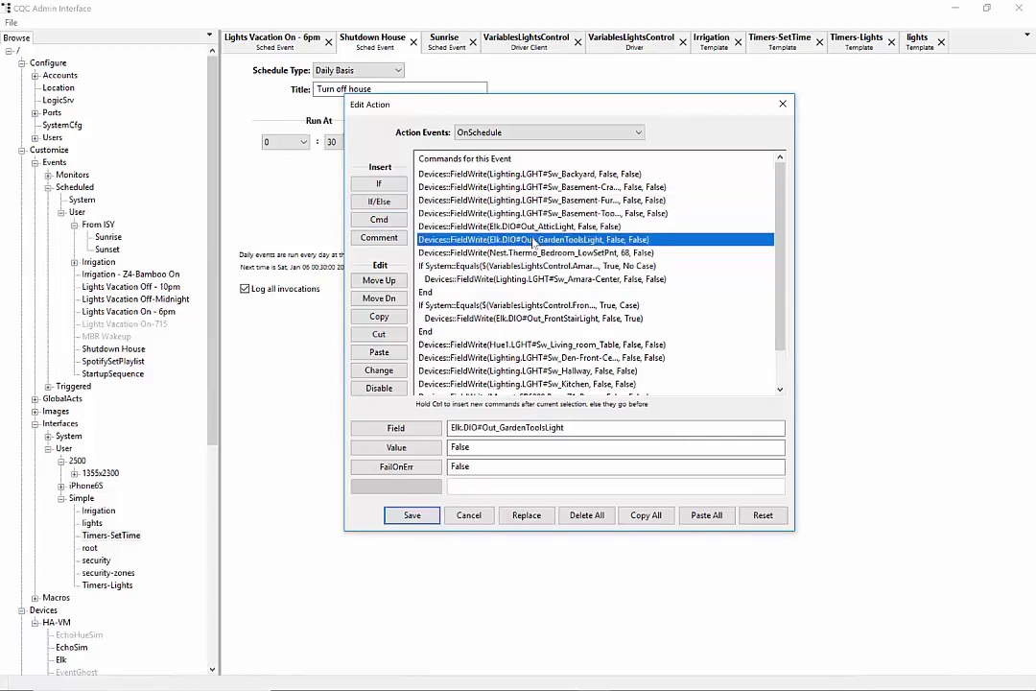
{"action": "left_click", "coordinate": [379, 389]}
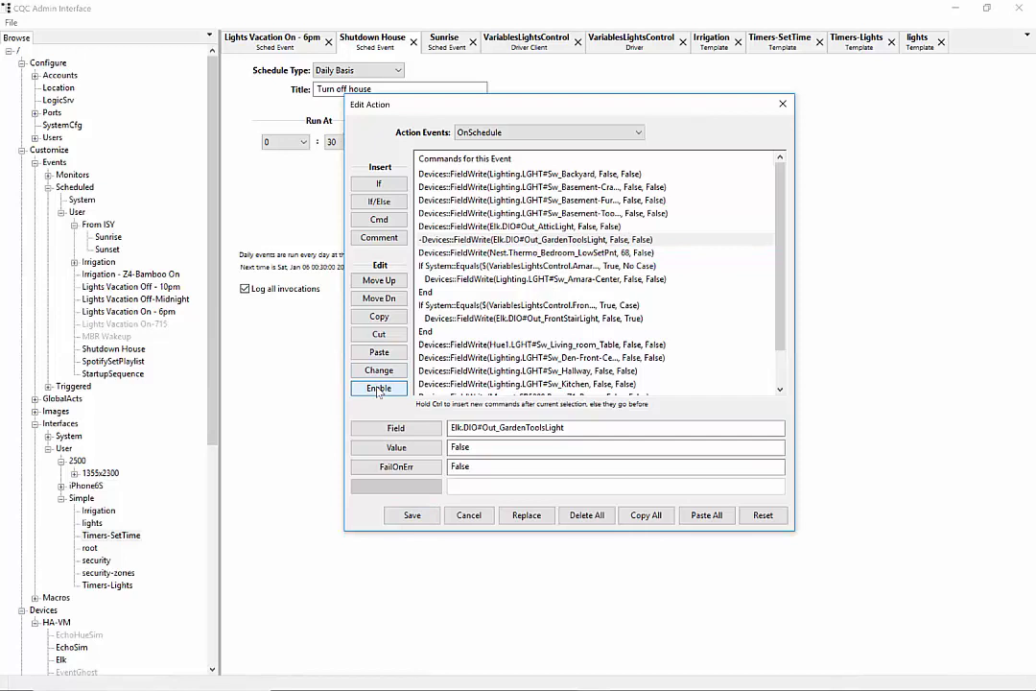
{"action": "left_click", "coordinate": [379, 388]}
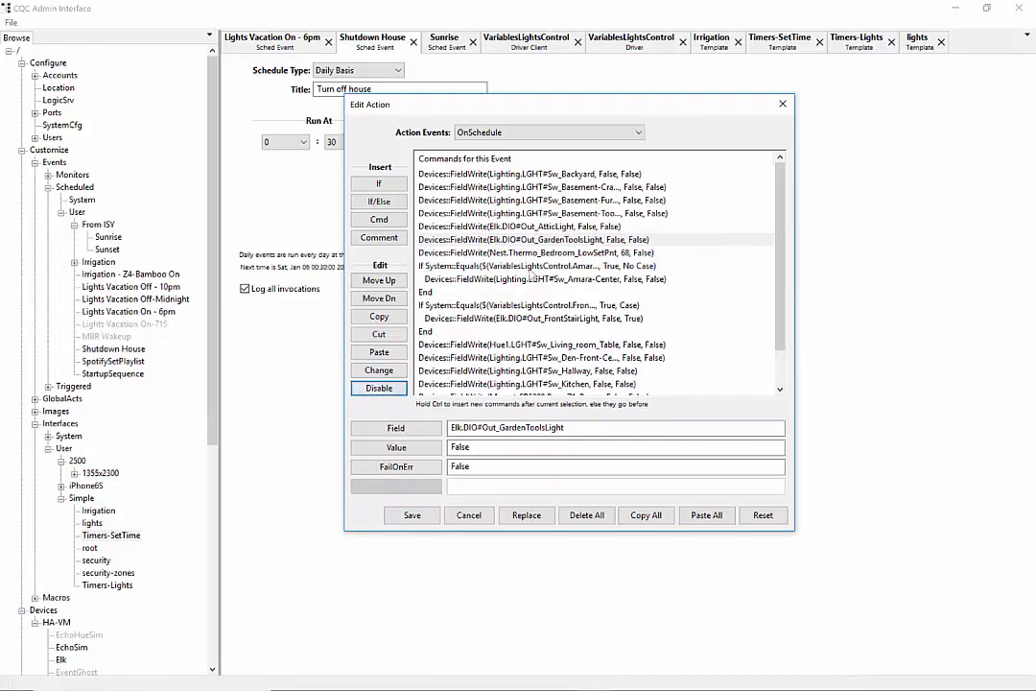
{"action": "left_click", "coordinate": [469, 515]}
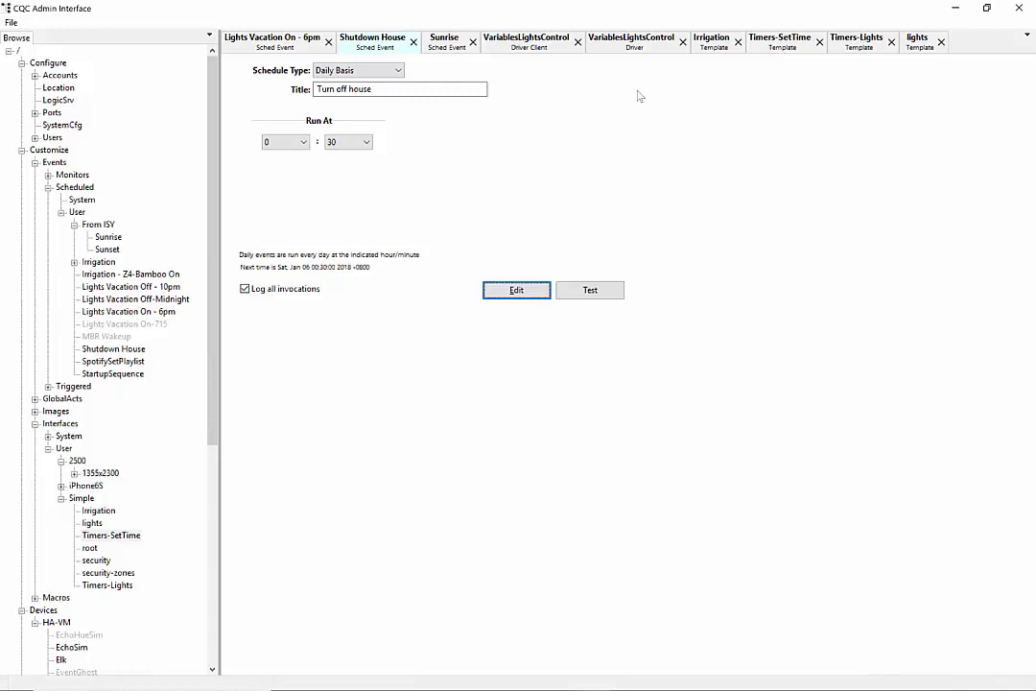
- Return to the Timers-Lights template and inspect the attributes of the Front String checkbox in the Sunrise column
{"action": "left_click", "coordinate": [864, 43]}
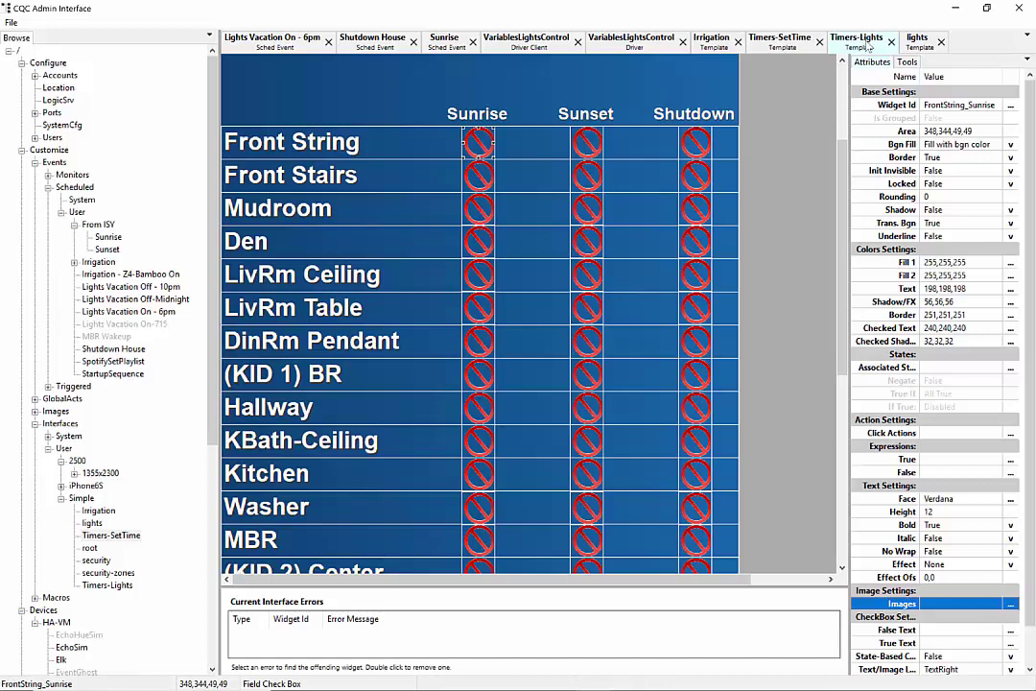
{"action": "left_click", "coordinate": [765, 323]}
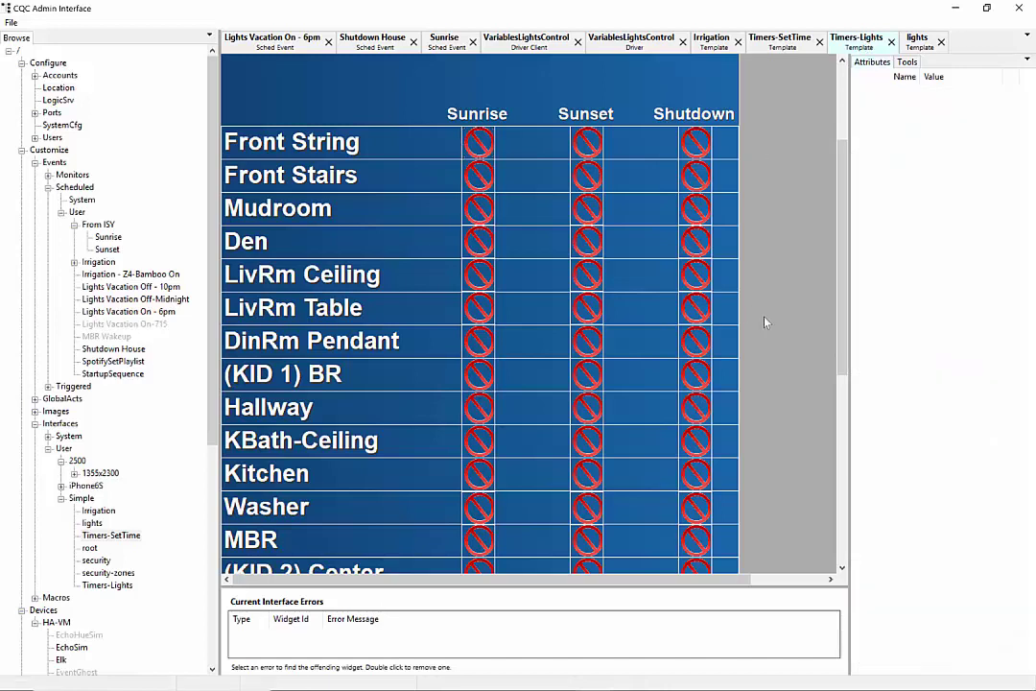
{"action": "left_click", "coordinate": [478, 144]}
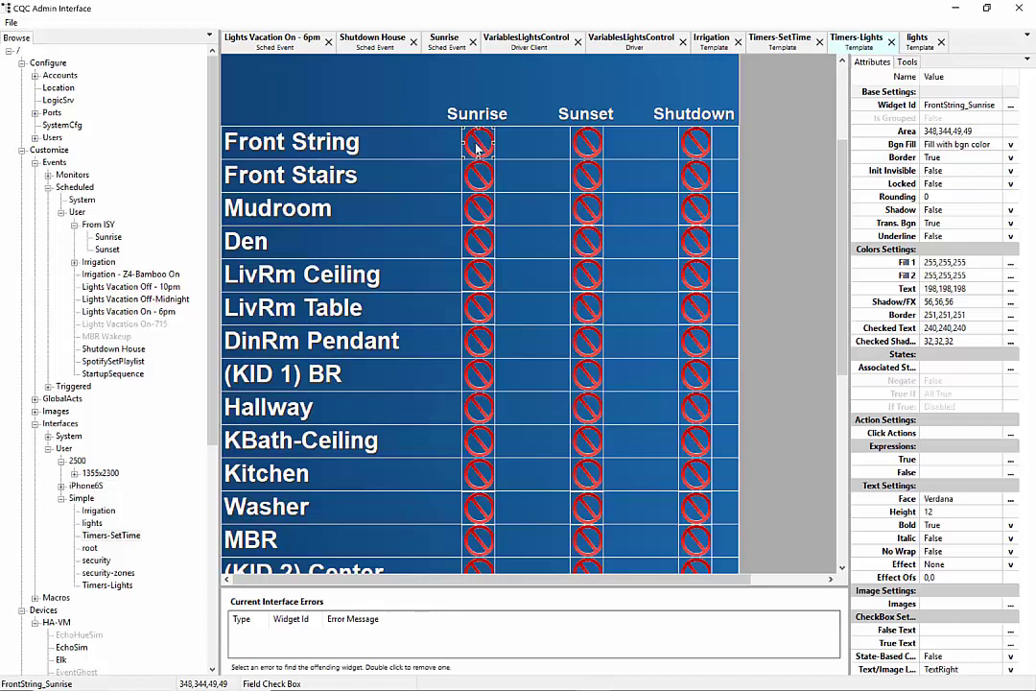
{"action": "mouse_move", "coordinate": [508, 678]}
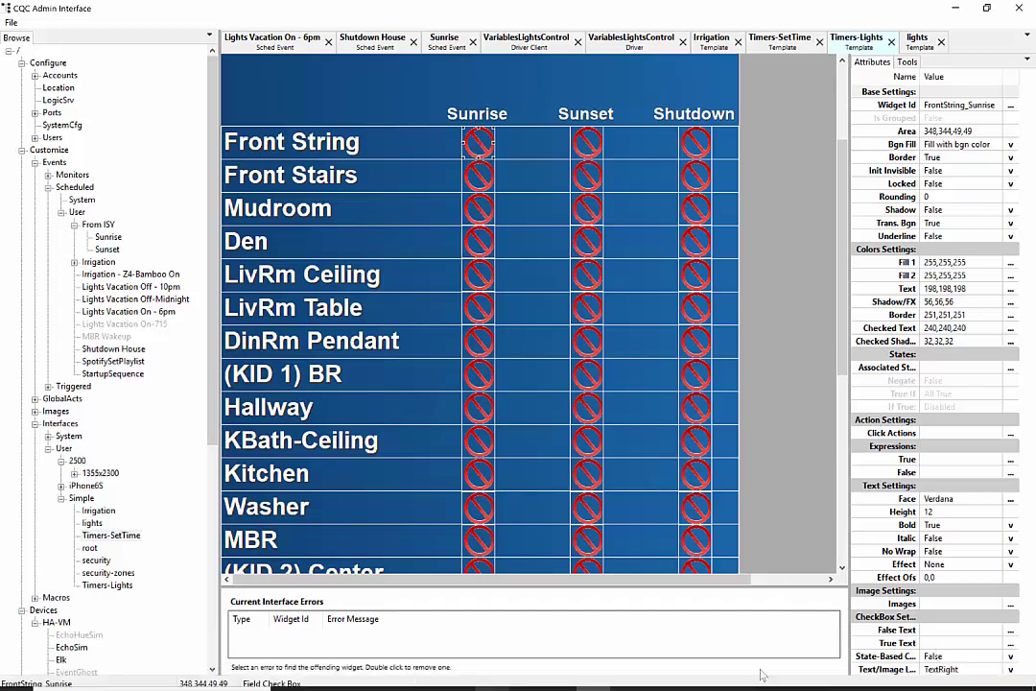
- Disable the EventSrv::GetSchEvInfo command in the Timers-Lights template's OnLoad actions and save them
{"action": "left_click", "coordinate": [628, 86]}
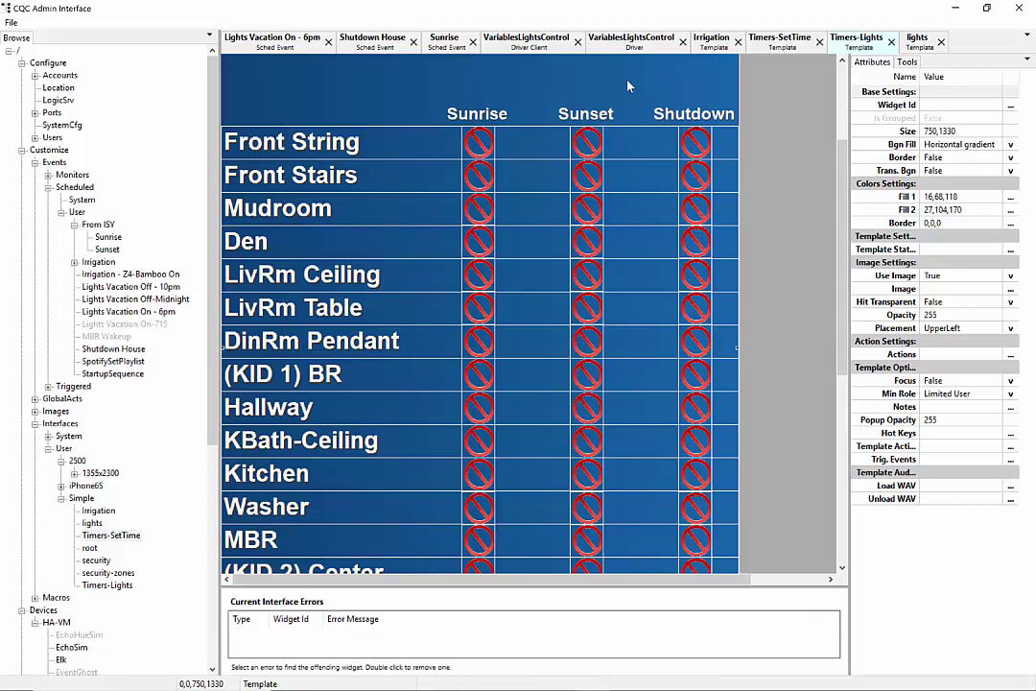
{"action": "left_click", "coordinate": [1011, 357]}
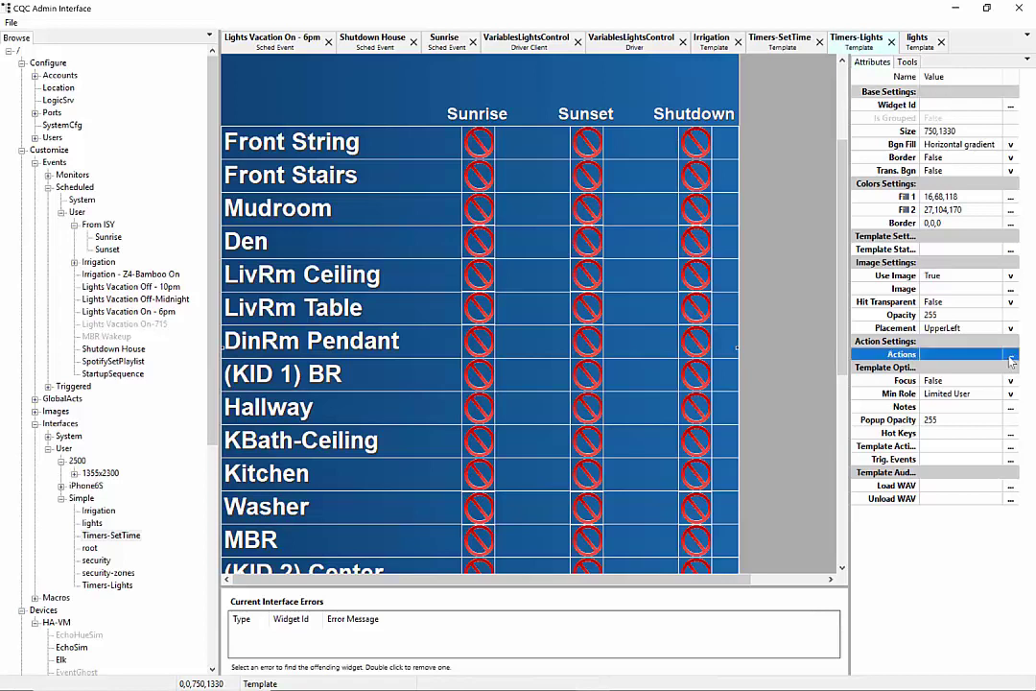
{"action": "left_click", "coordinate": [1010, 357]}
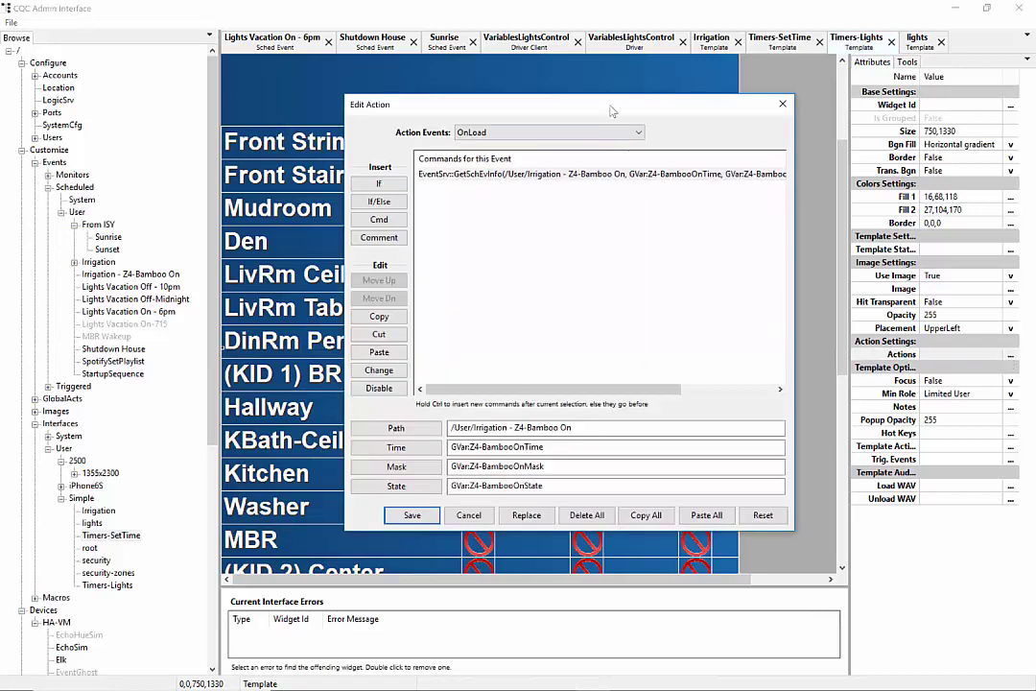
{"action": "left_click", "coordinate": [562, 177]}
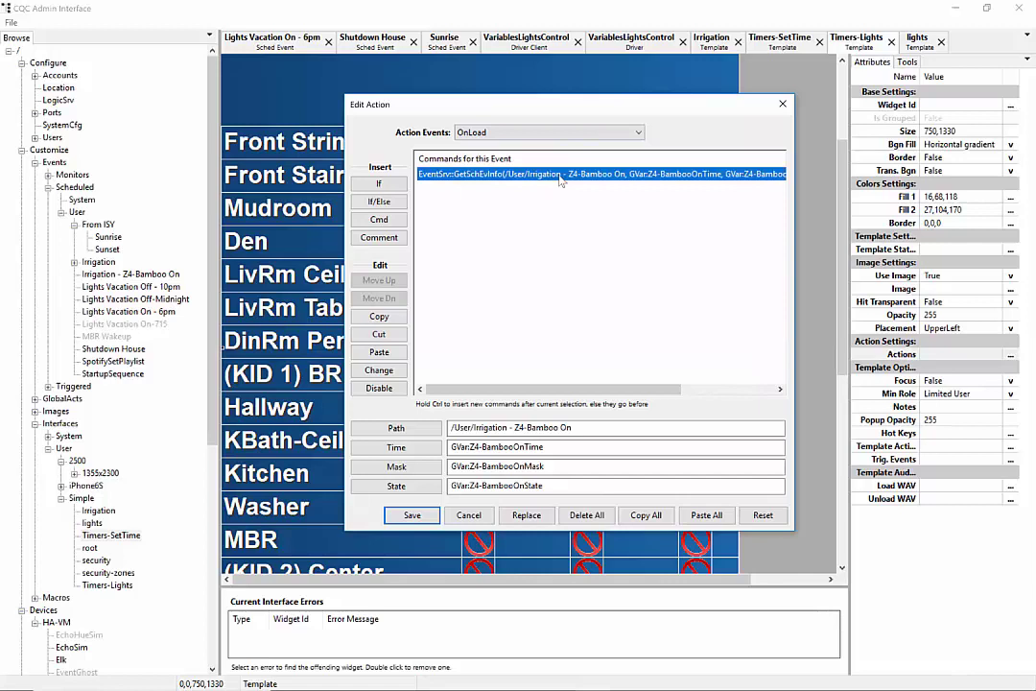
{"action": "left_click", "coordinate": [379, 388]}
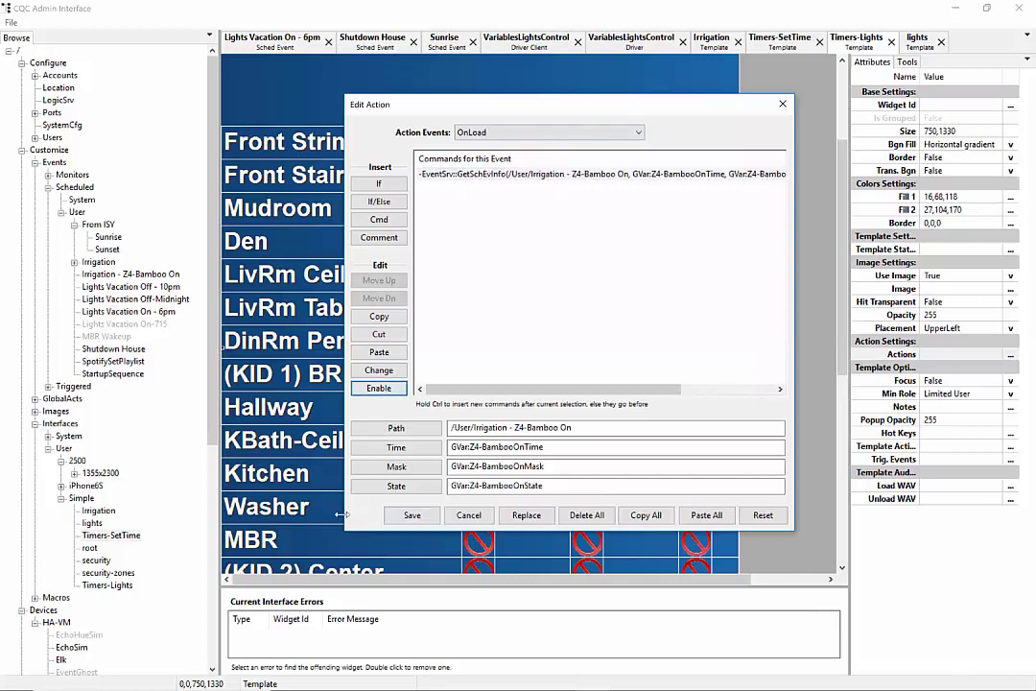
{"action": "left_click", "coordinate": [412, 515]}
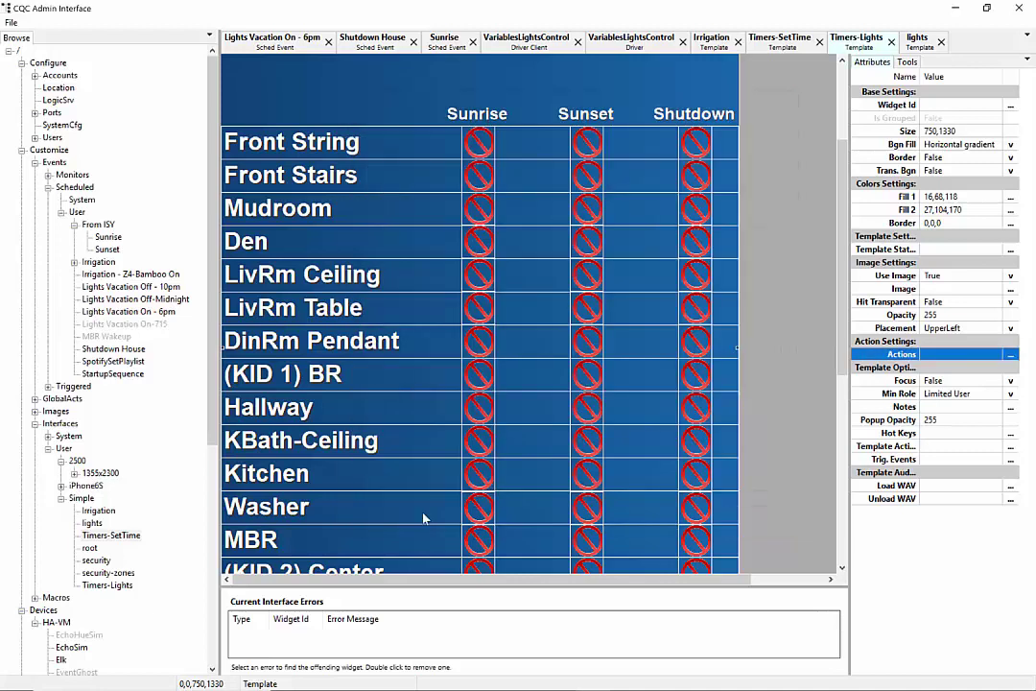
- Set the widget ID of the Front String text label in the Timers-Lights template to Desc1
{"action": "scroll", "coordinate": [852, 303], "scroll_direction": "up", "scroll_amount": 3}
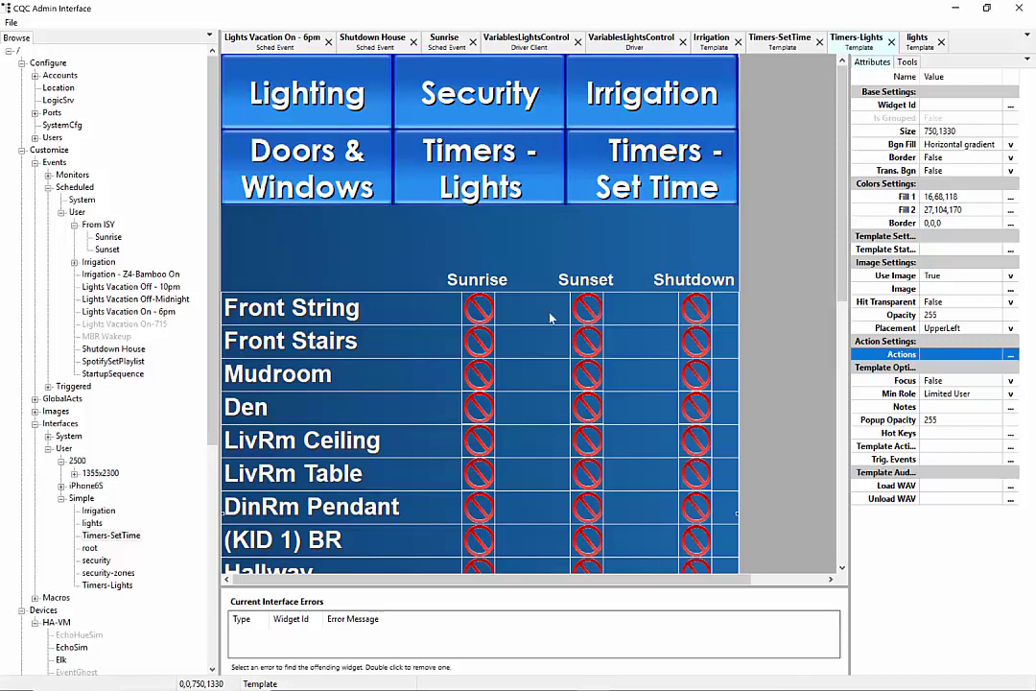
{"action": "left_click", "coordinate": [447, 251]}
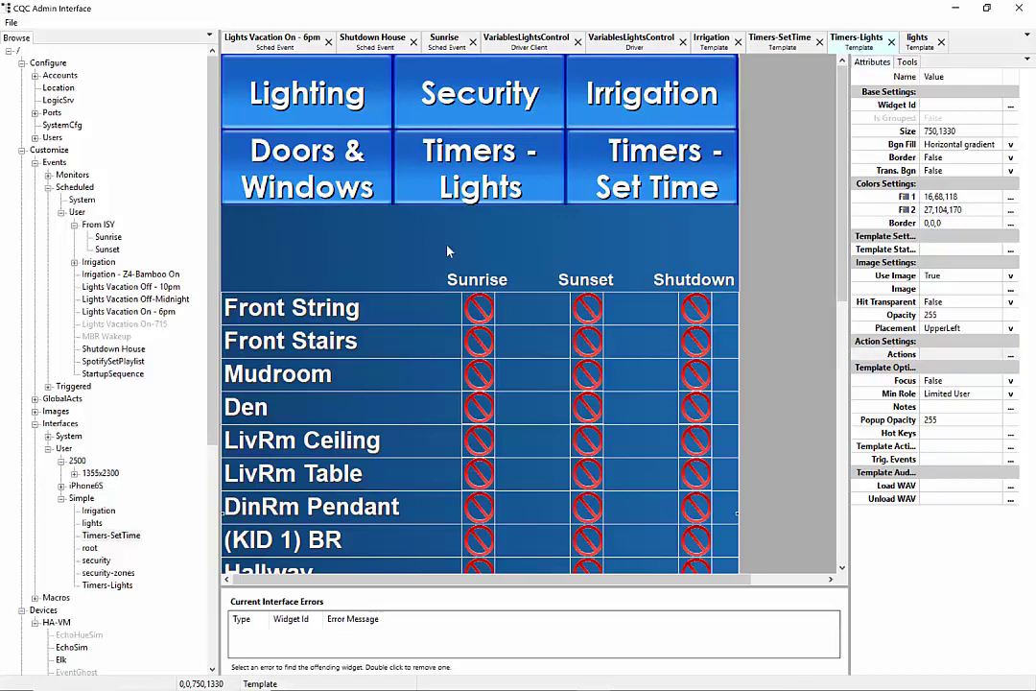
{"action": "left_click", "coordinate": [352, 308]}
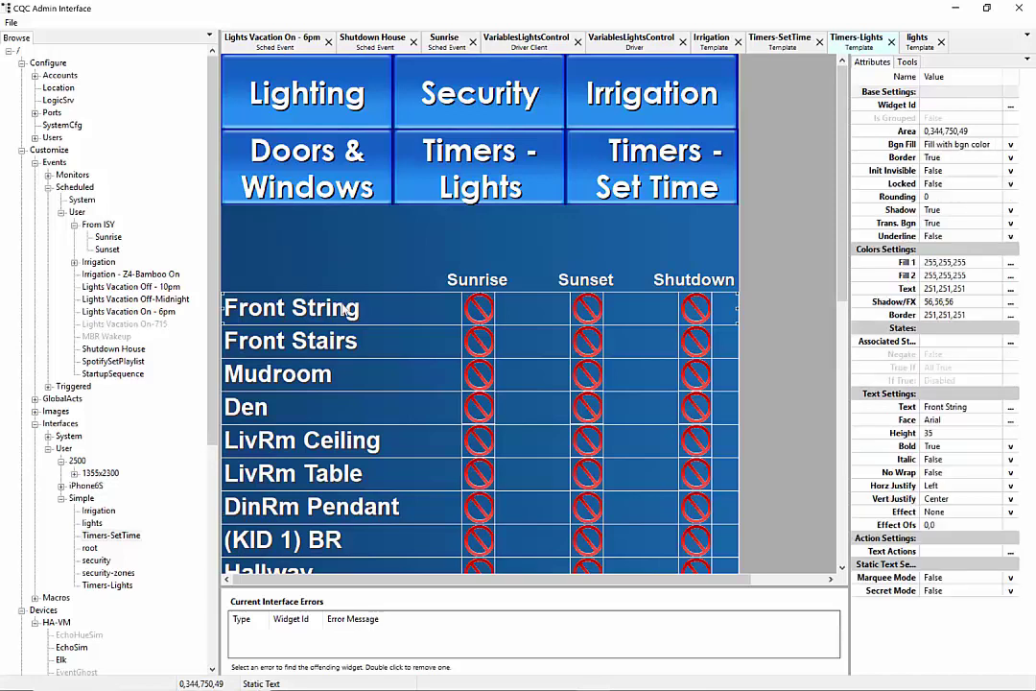
{"action": "left_click", "coordinate": [947, 109]}
{"action": "left_click", "coordinate": [946, 109]}
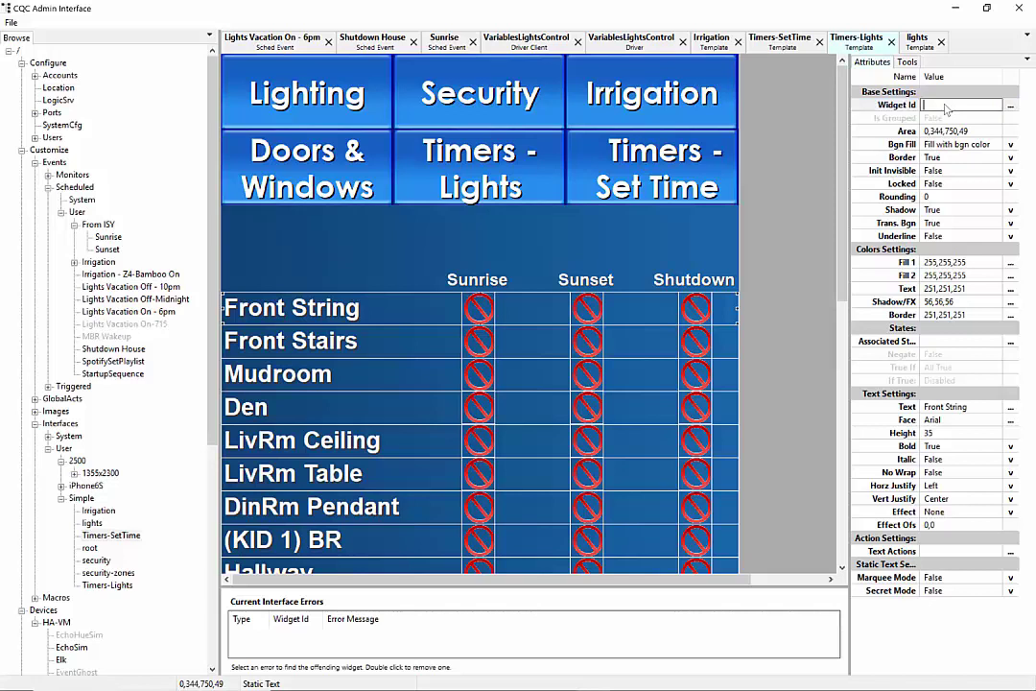
{"action": "type", "text": "Front"}
{"action": "key", "text": "BackSpace"}
{"action": "key", "text": "BackSpace"}
{"action": "key", "text": "BackSpace"}
{"action": "key", "text": "BackSpace"}
{"action": "key", "text": "BackSpace"}
{"action": "type", "text": "Desc"}
{"action": "key", "text": "Return"}
{"action": "type", "text": "1"}
{"action": "key", "text": "Return"}
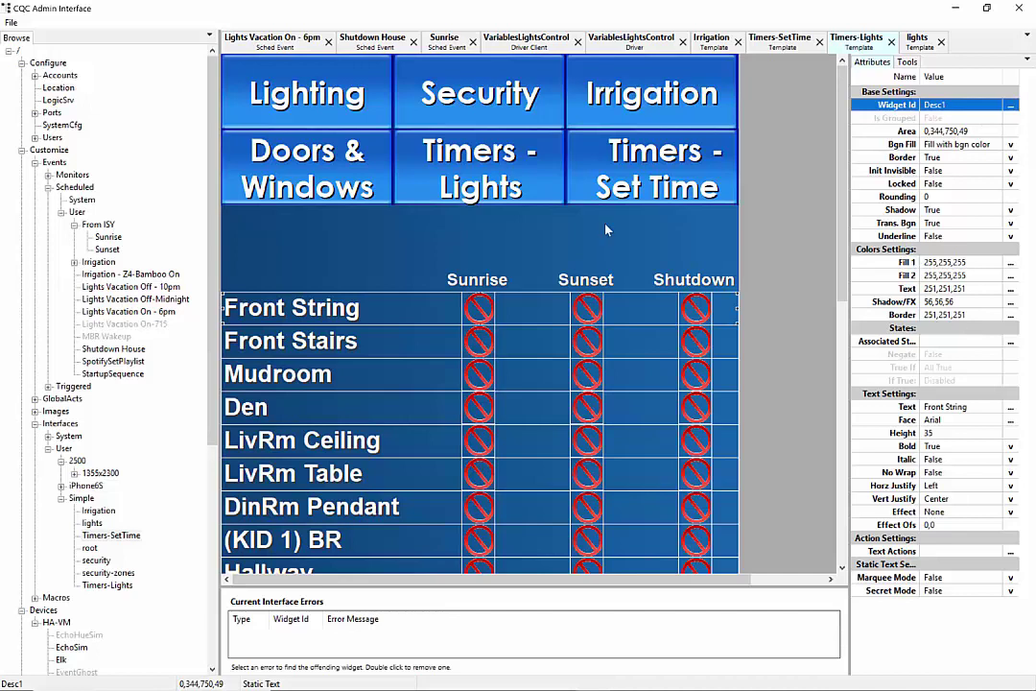
- Delete the disabled GetSchEvInfo command from the Timers-Lights template's OnLoad actions
{"action": "left_click", "coordinate": [659, 255]}
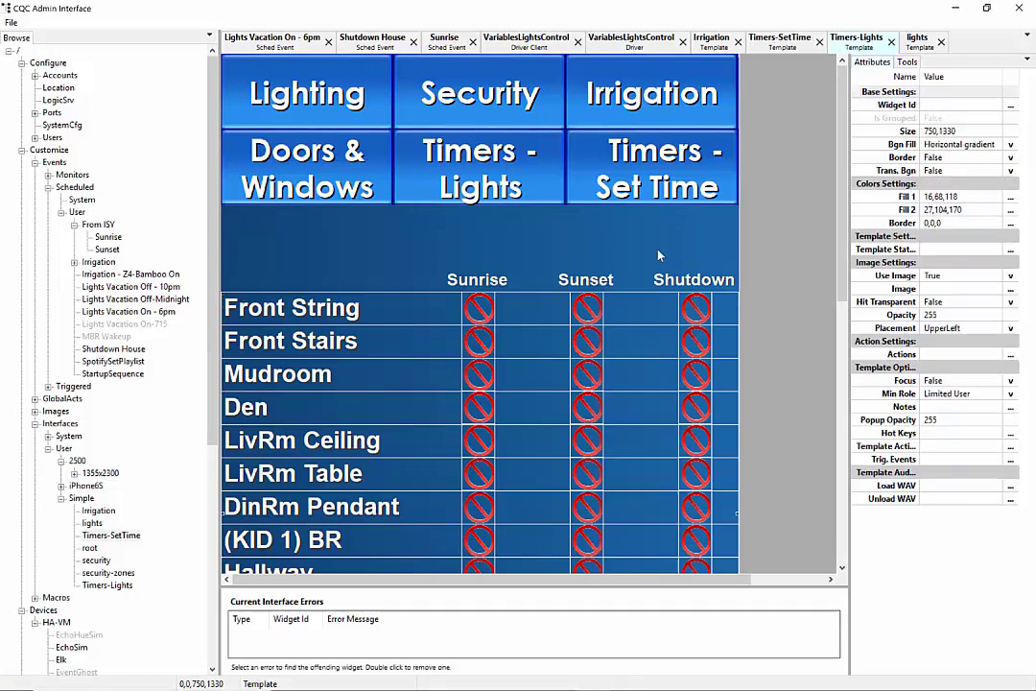
{"action": "left_click", "coordinate": [1011, 356]}
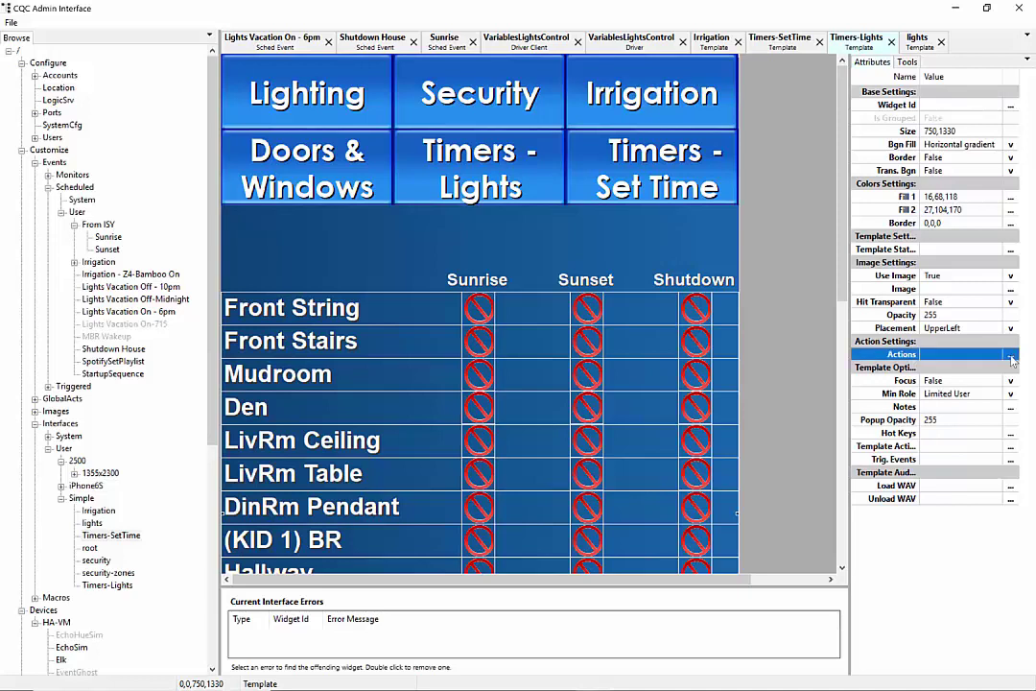
{"action": "left_click", "coordinate": [1011, 356]}
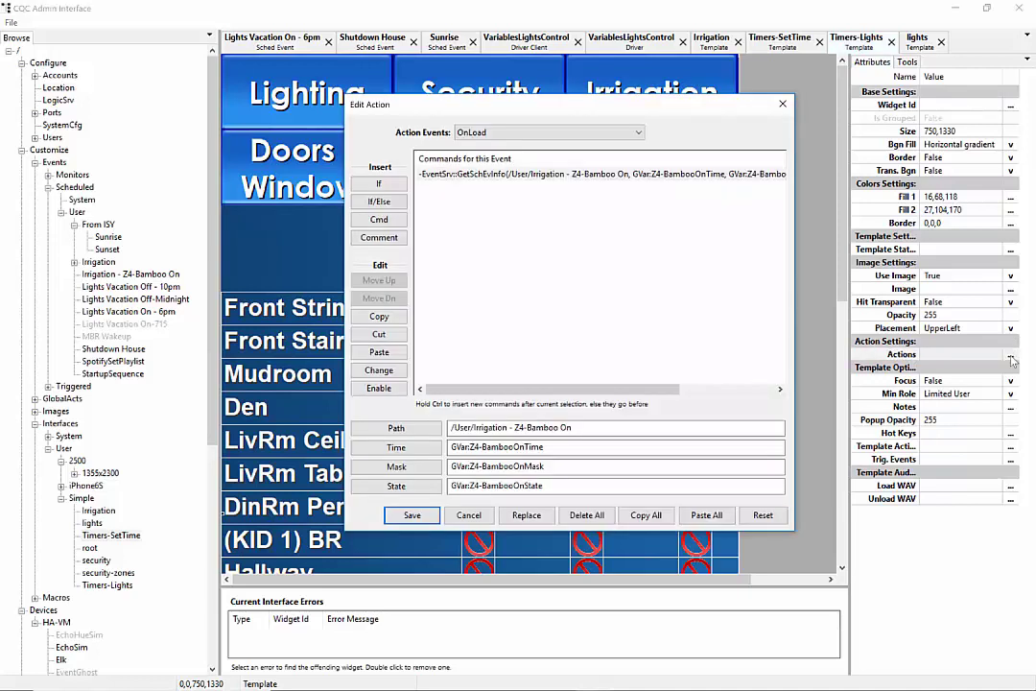
{"action": "left_click", "coordinate": [480, 176]}
{"action": "key", "text": "Delete"}
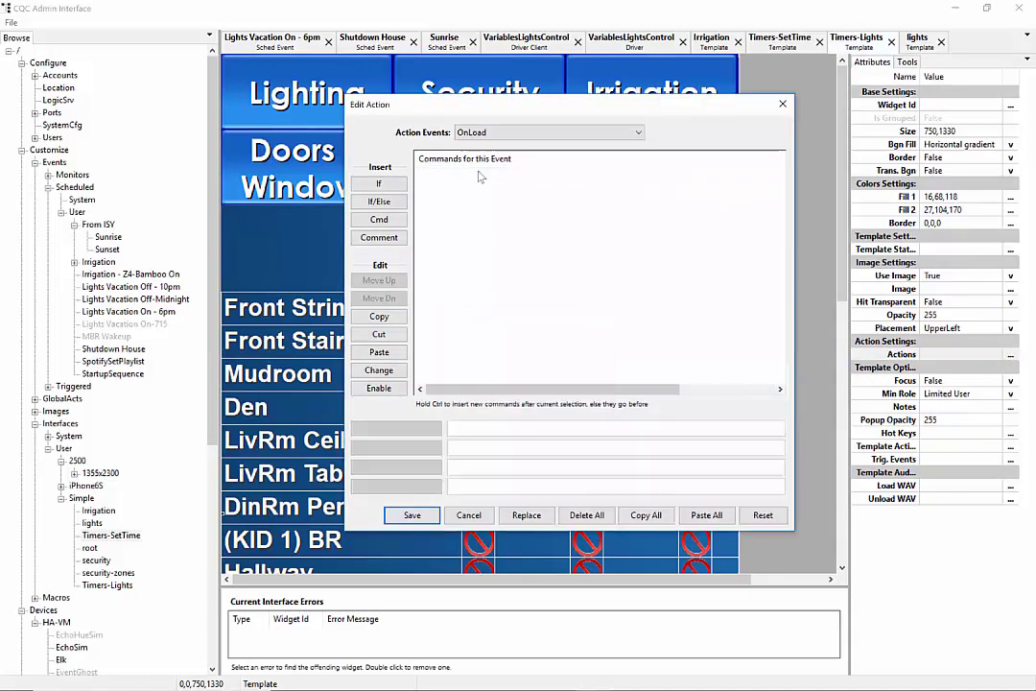
- Add a Desc1::SetText command with the new text Gdesc to the Timers-Lights template's OnLoad actions
{"action": "left_click", "coordinate": [379, 220]}
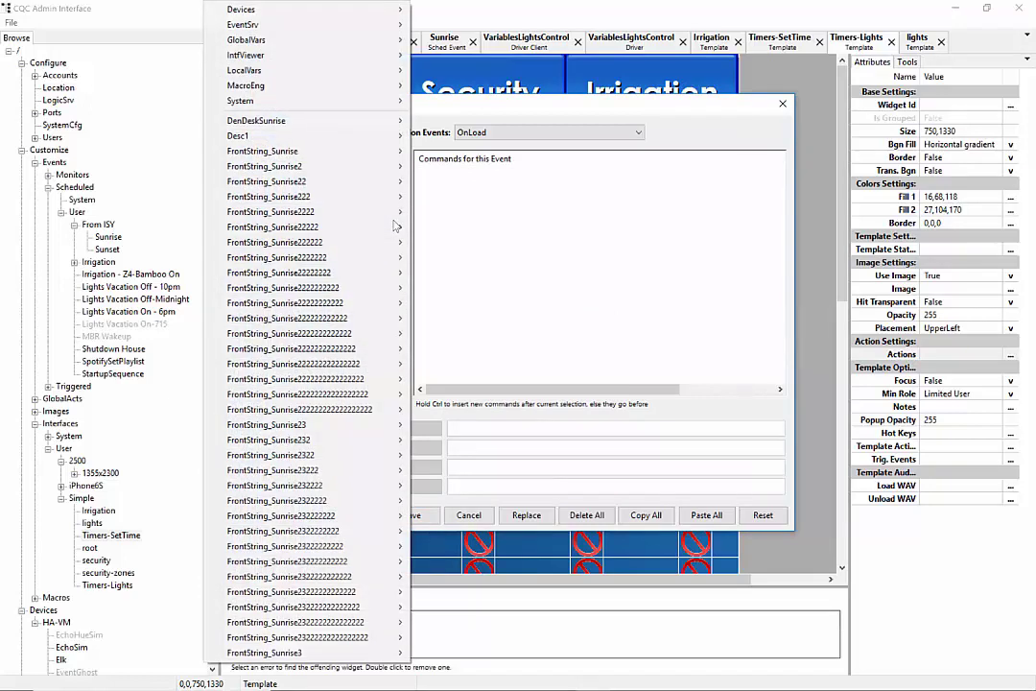
{"action": "mouse_move", "coordinate": [363, 141]}
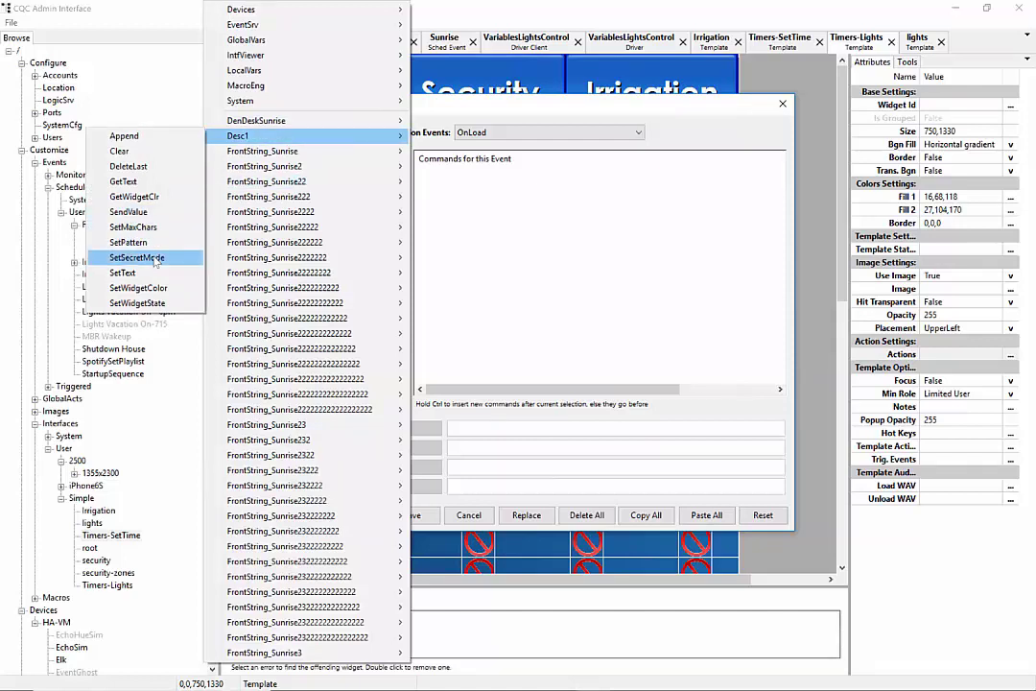
{"action": "left_click", "coordinate": [123, 273]}
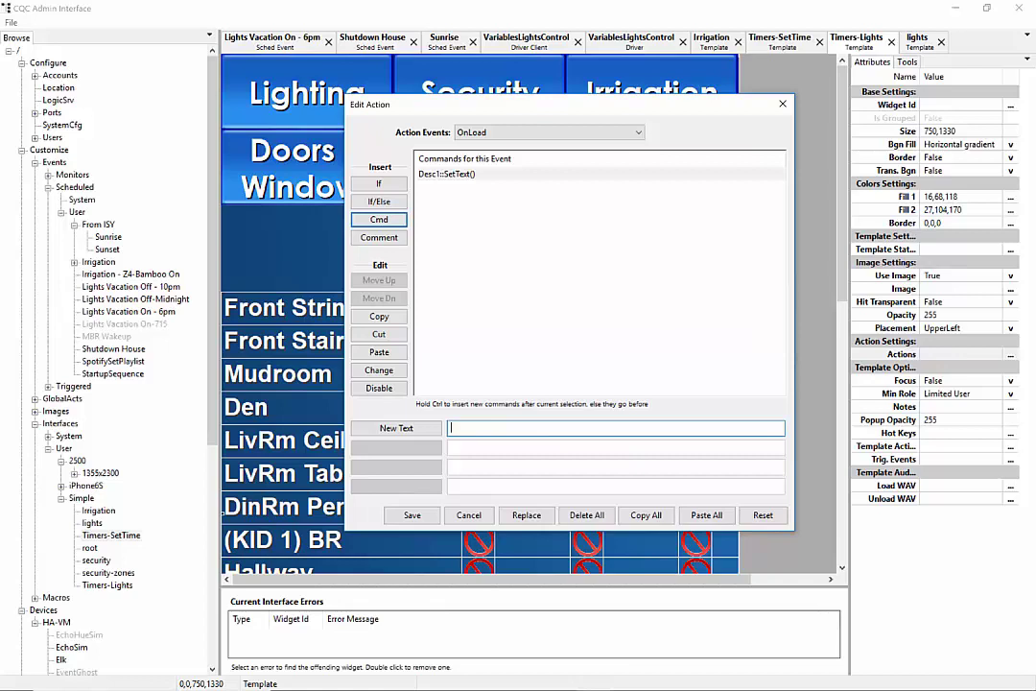
{"action": "type", "text": "Gdesc"}
{"action": "left_click", "coordinate": [434, 174]}
- Insert an If System::Equals condition above the SetText command and open the field selection for its first value, cancelling without choosing one
{"action": "left_click", "coordinate": [374, 184]}
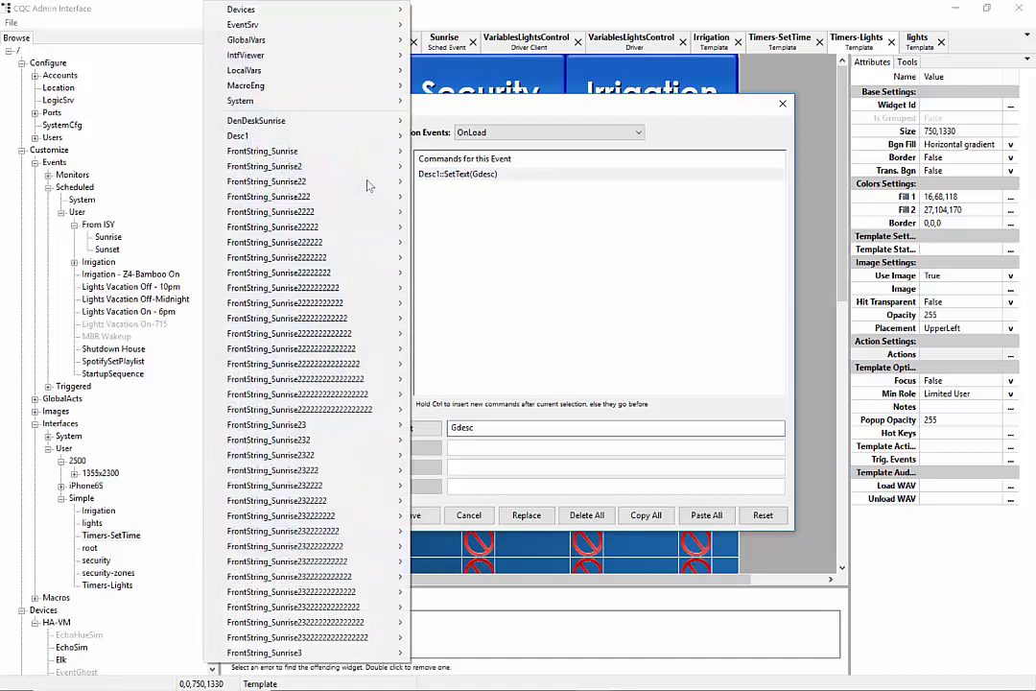
{"action": "mouse_move", "coordinate": [353, 108]}
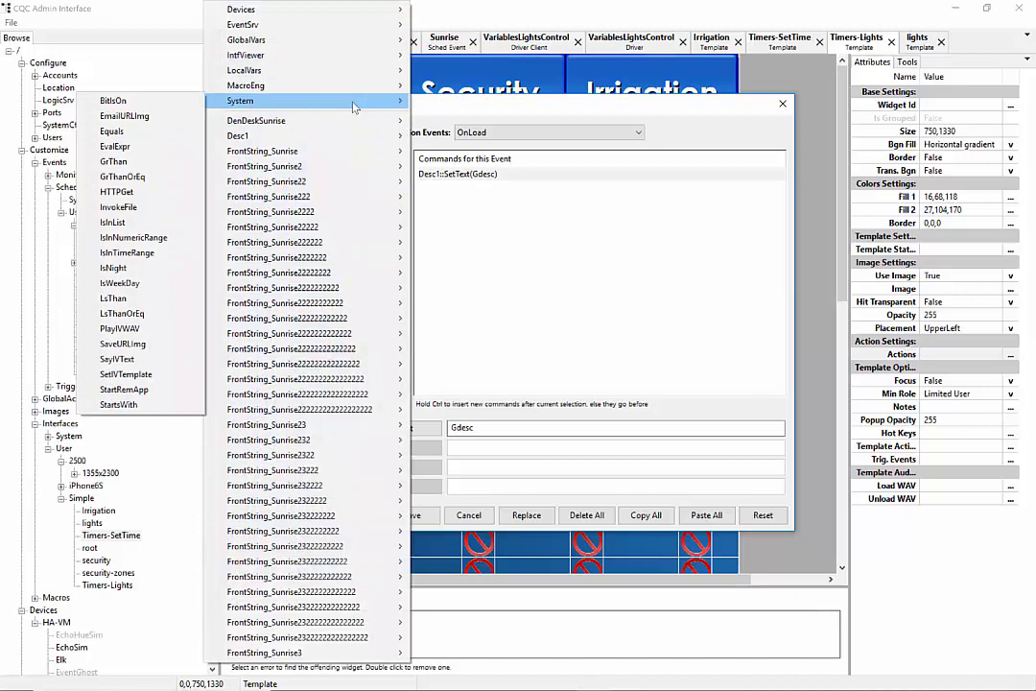
{"action": "left_click", "coordinate": [113, 131]}
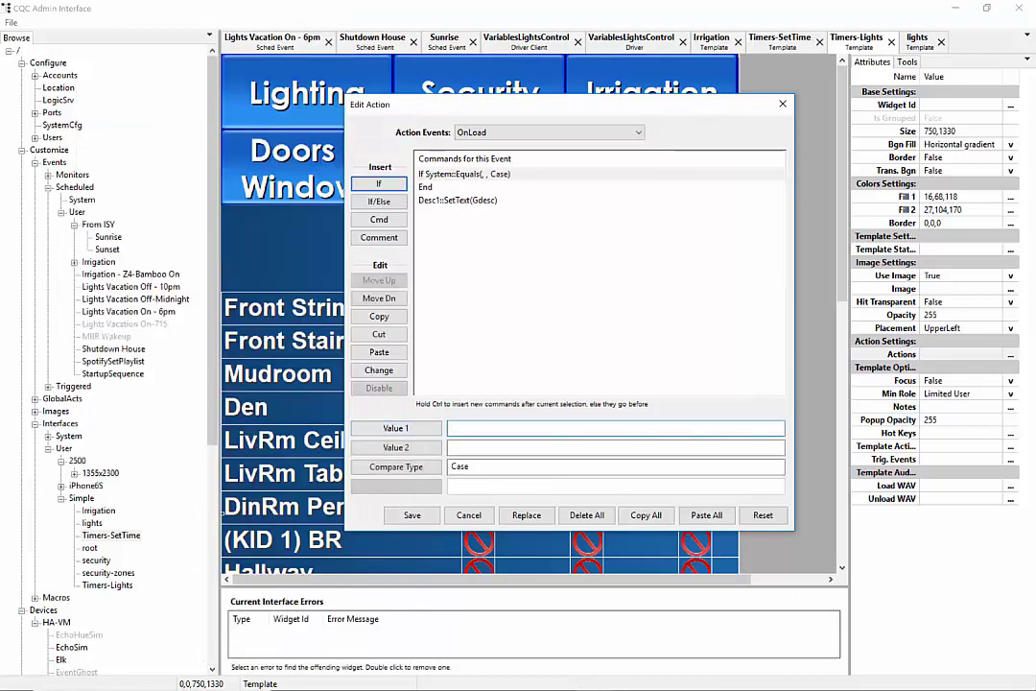
{"action": "right_click", "coordinate": [460, 432]}
{"action": "mouse_move", "coordinate": [422, 435]}
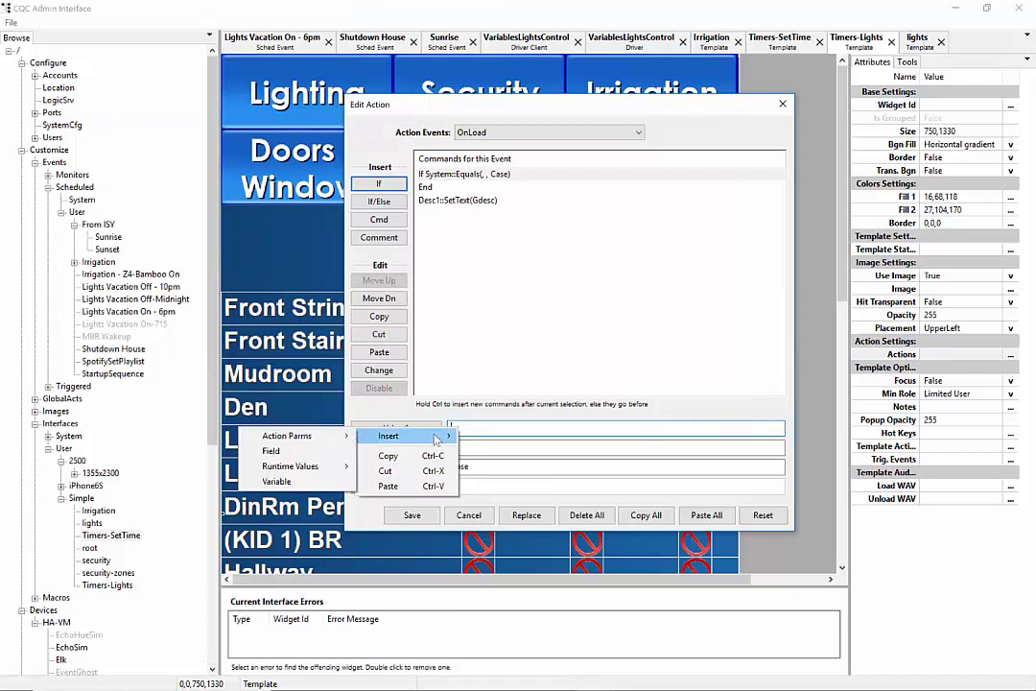
{"action": "left_click", "coordinate": [329, 452]}
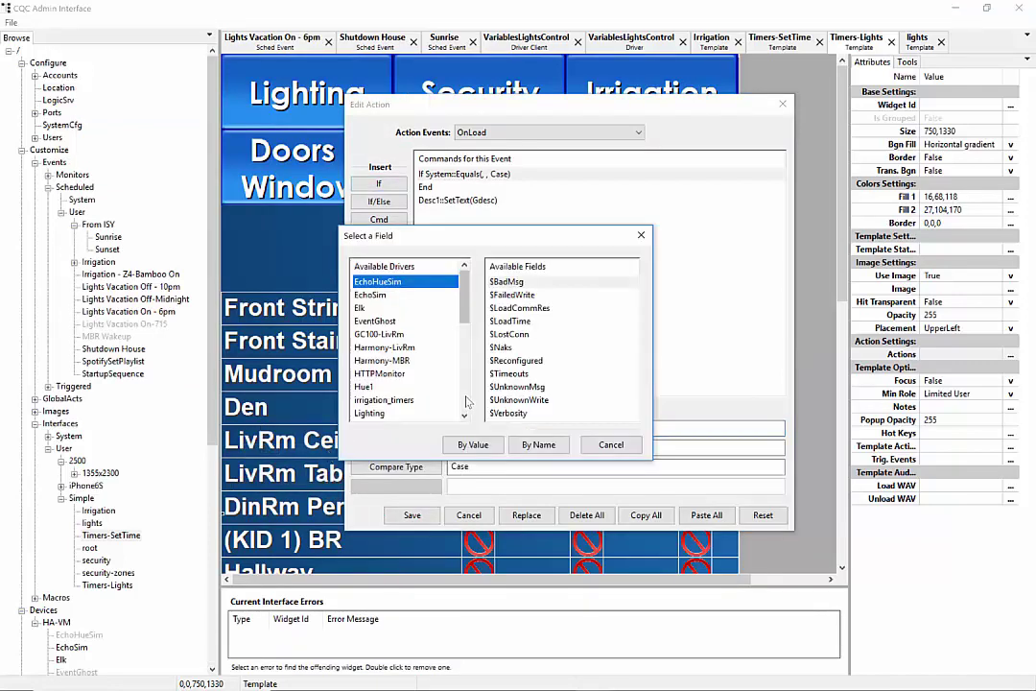
{"action": "left_click", "coordinate": [610, 447]}
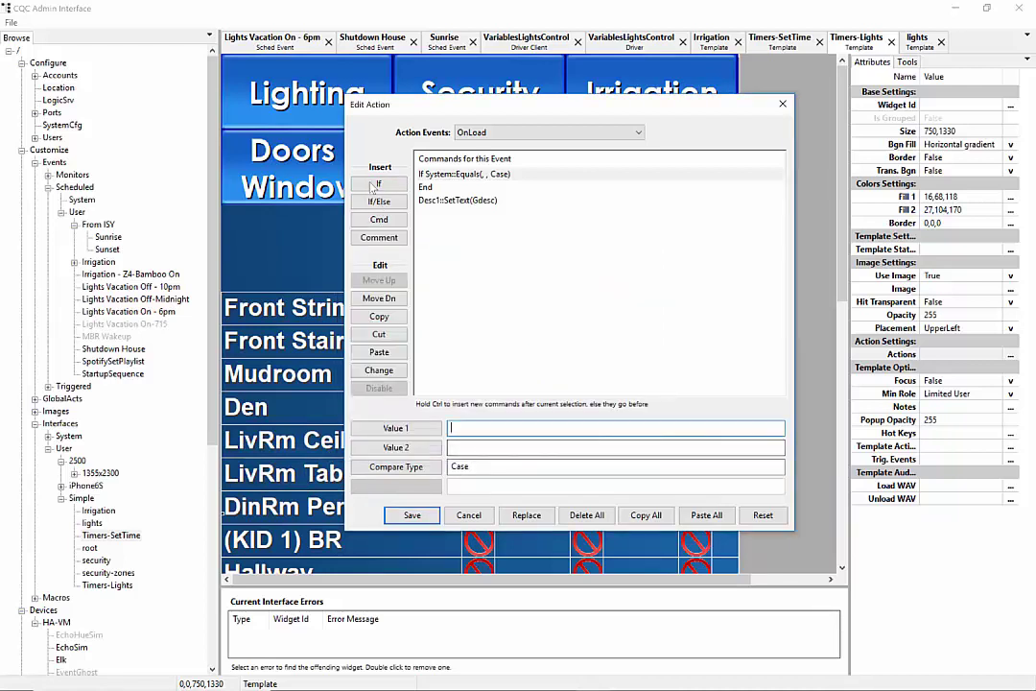
- Examine which conditional tests are offered for the System target and the Desc1 widget
{"action": "right_click", "coordinate": [303, 111]}
{"action": "mouse_move", "coordinate": [303, 107]}
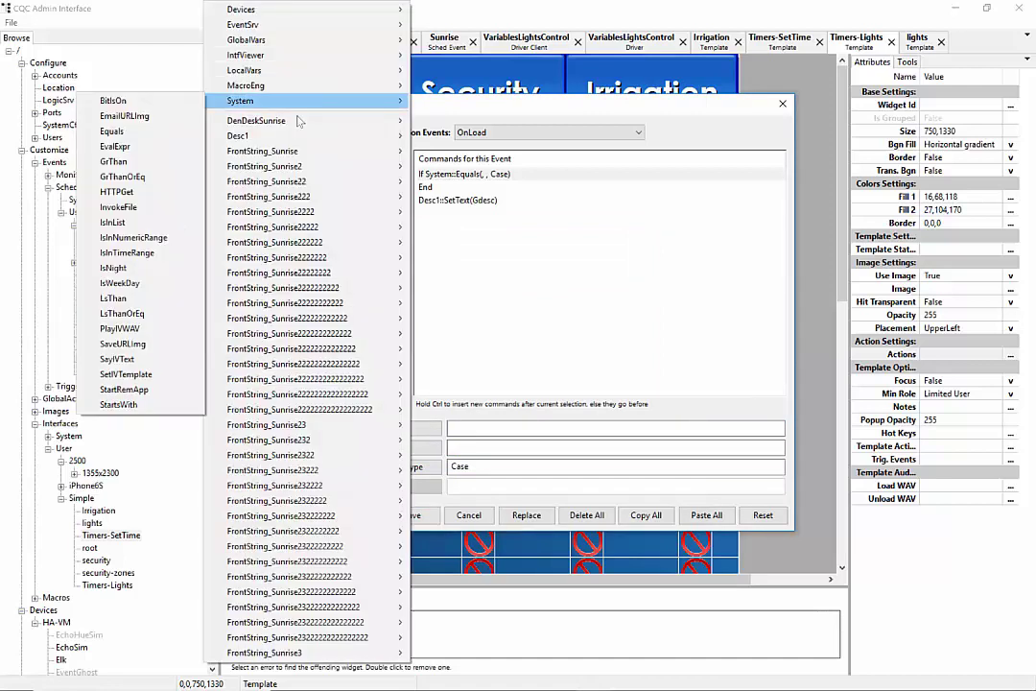
{"action": "mouse_move", "coordinate": [288, 139]}
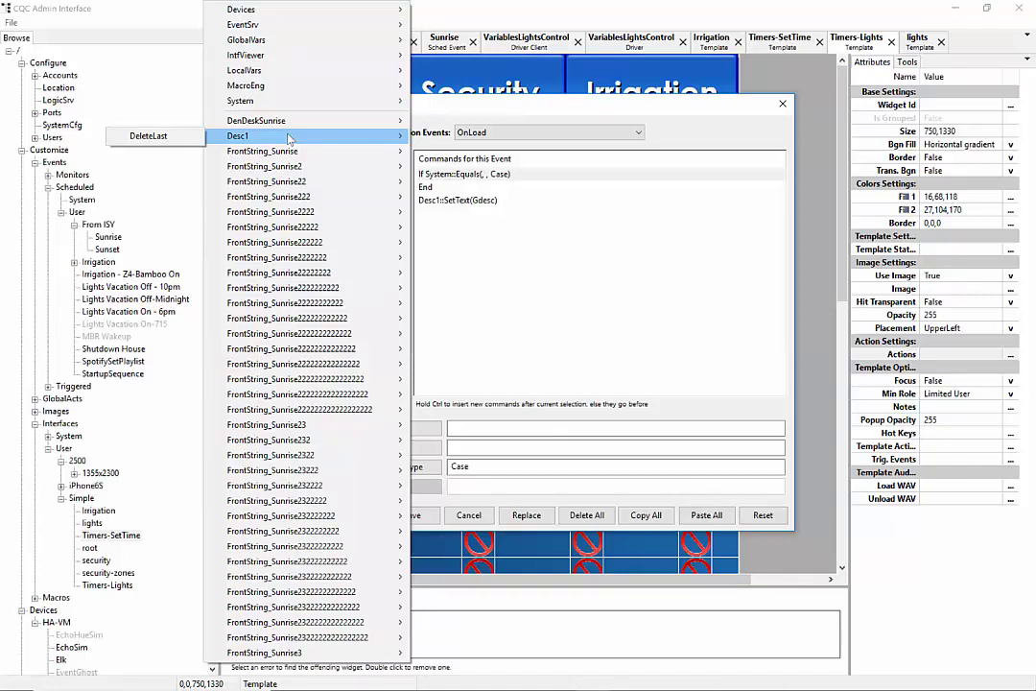
{"action": "left_click", "coordinate": [493, 282]}
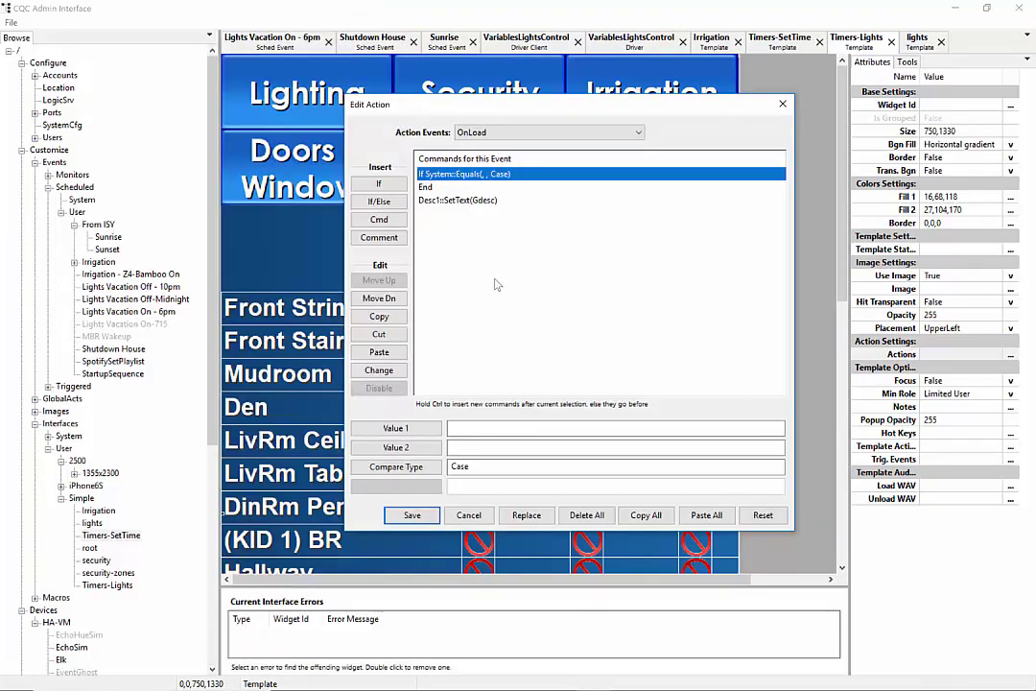
{"action": "left_click", "coordinate": [393, 185]}
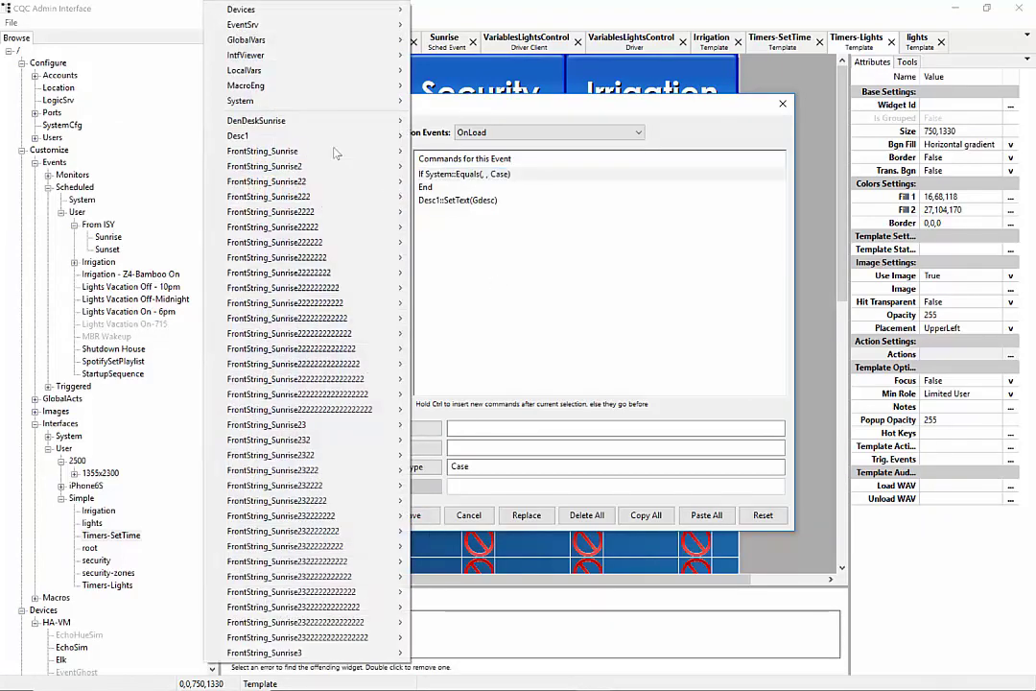
{"action": "mouse_move", "coordinate": [329, 138]}
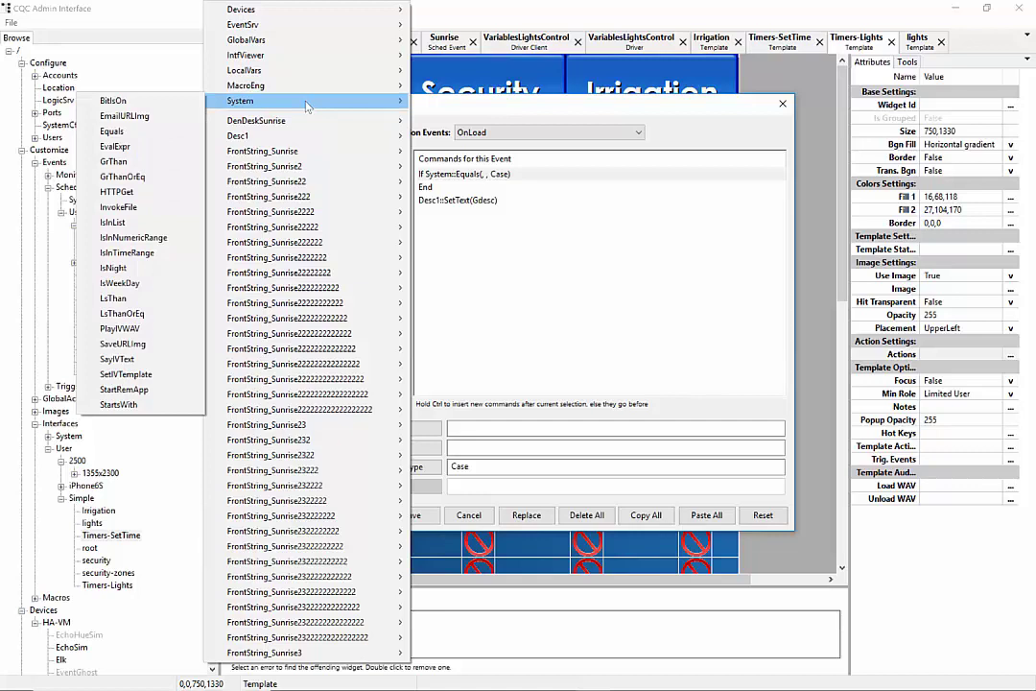
{"action": "left_click", "coordinate": [533, 241]}
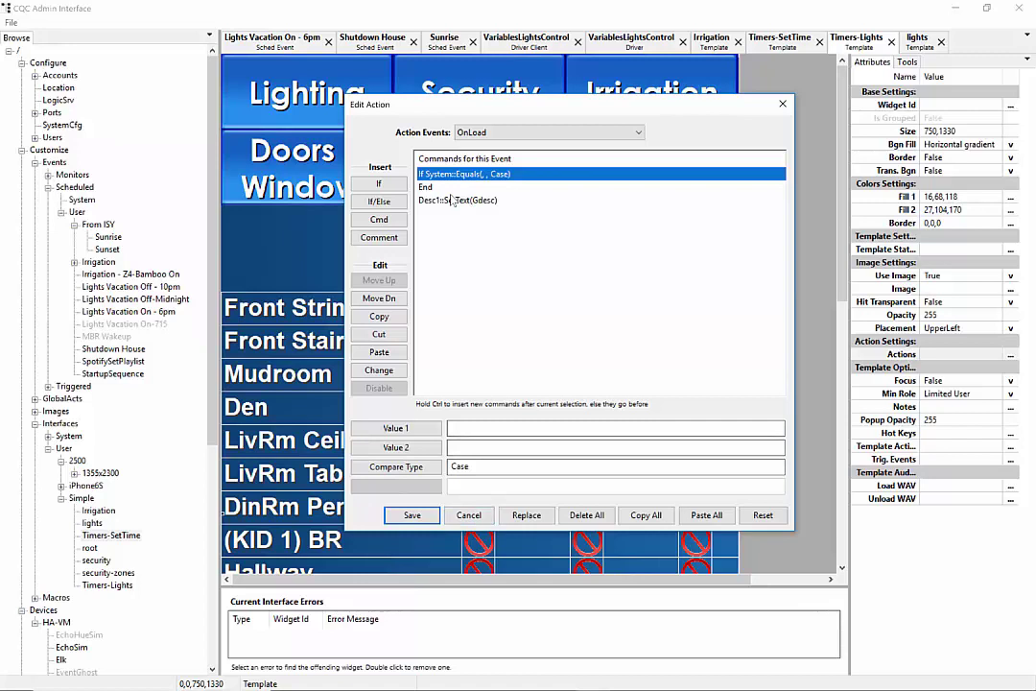
- Delete the empty System::Equals conditional with all contained commands, and exit the action editor without saving
{"action": "key", "text": "Delete"}
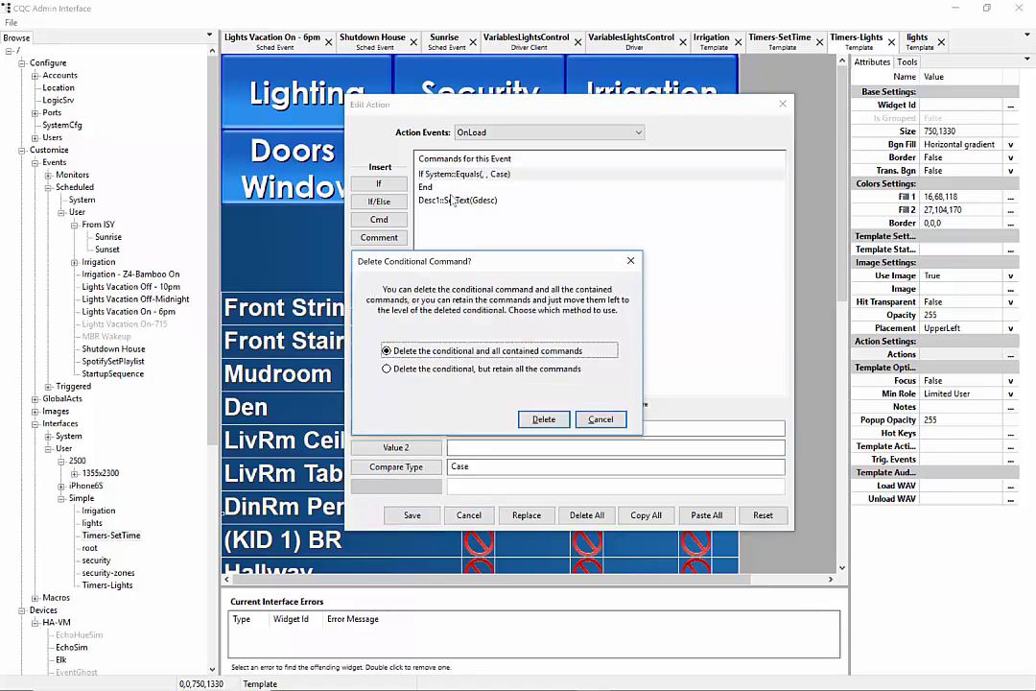
{"action": "left_click", "coordinate": [540, 419]}
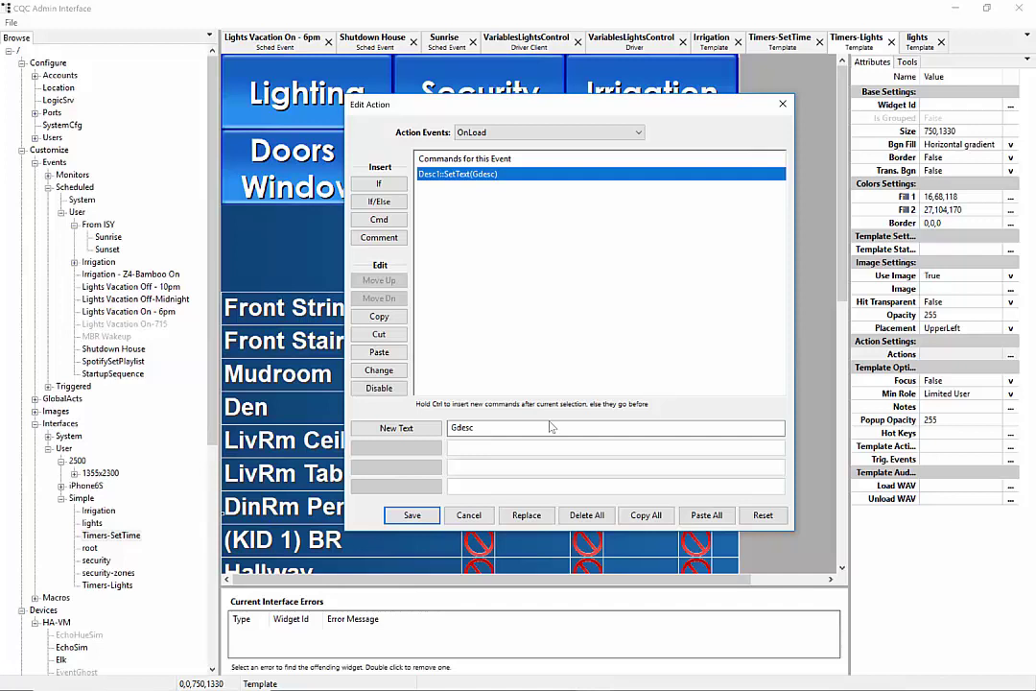
{"action": "left_click", "coordinate": [470, 516]}
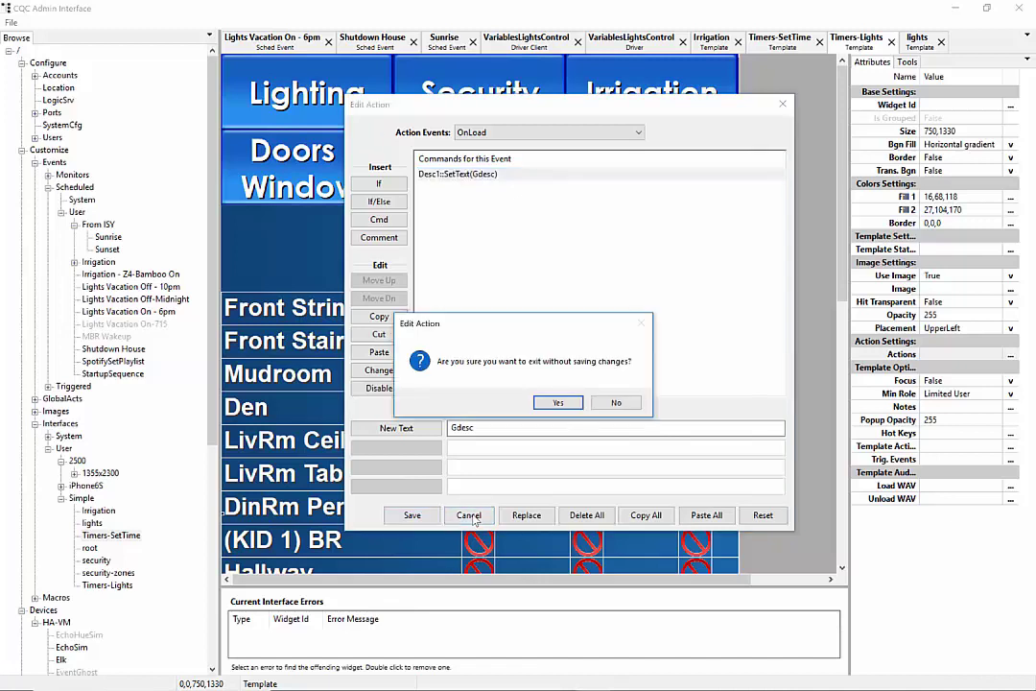
{"action": "left_click", "coordinate": [549, 404]}
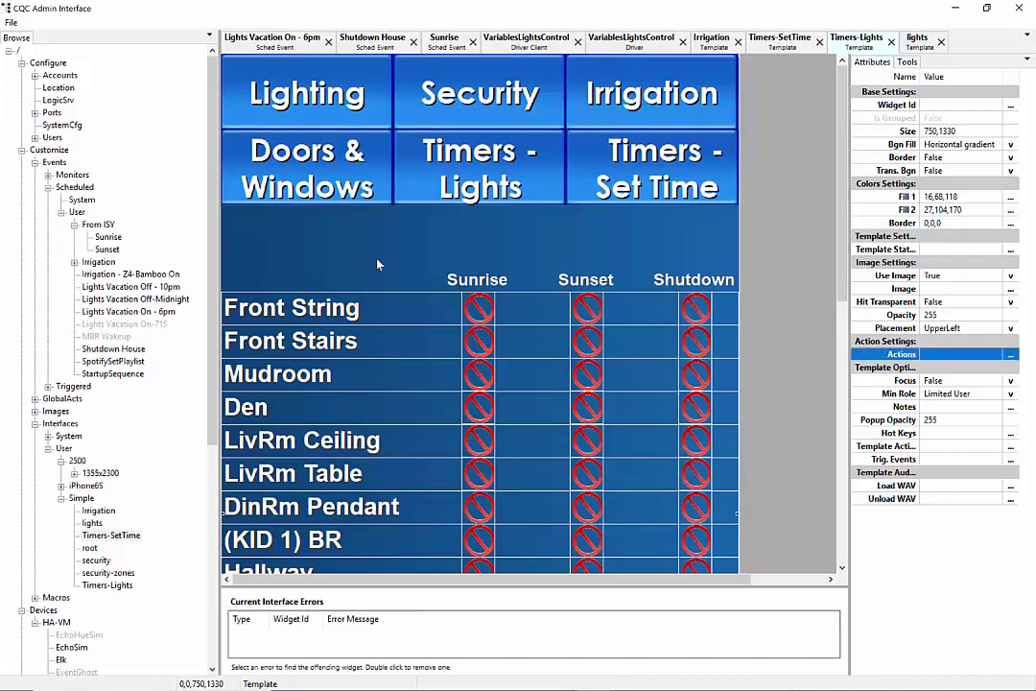
- Reopen the Timers-Lights template's OnLoad actions and delete the disabled EventSrv::GetSchEvInfo command
{"action": "left_click", "coordinate": [998, 355]}
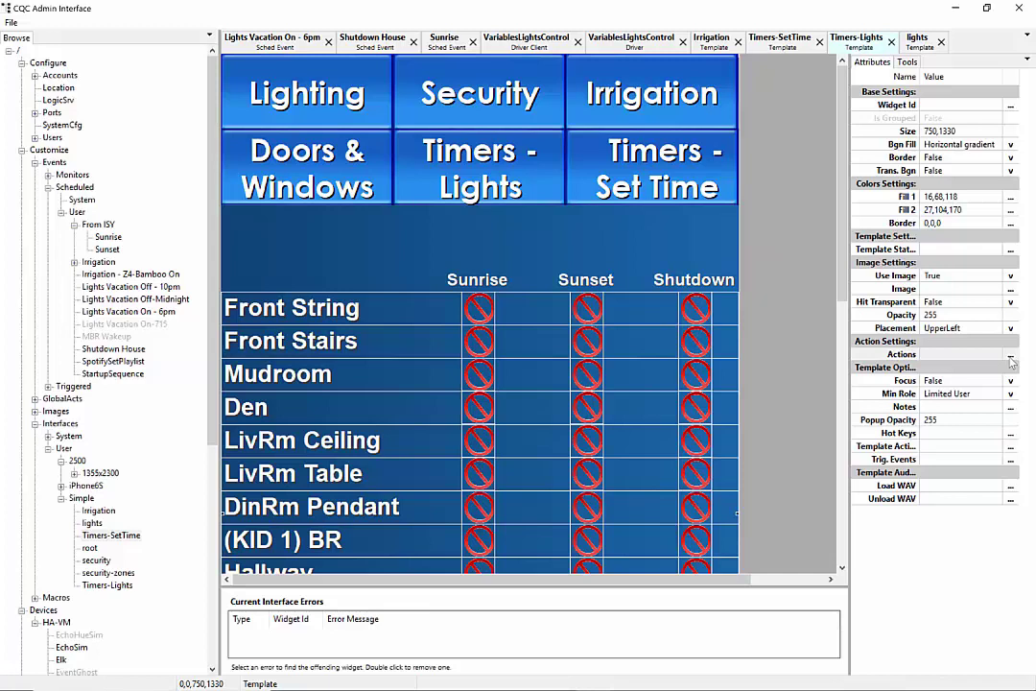
{"action": "left_click", "coordinate": [1010, 357]}
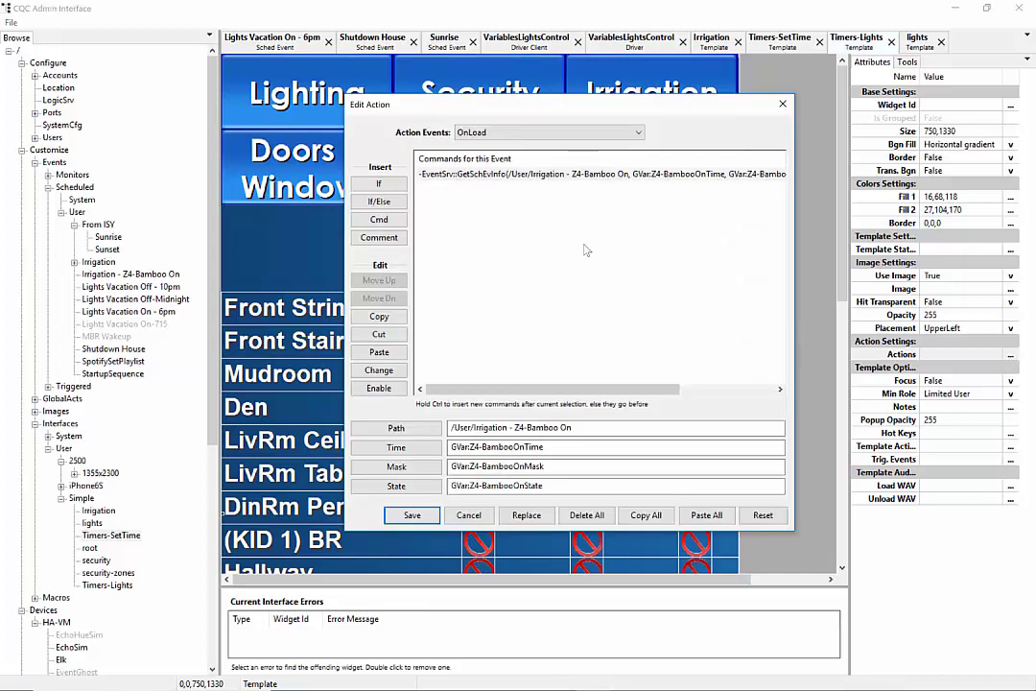
{"action": "left_click", "coordinate": [484, 176]}
{"action": "key", "text": "Delete"}
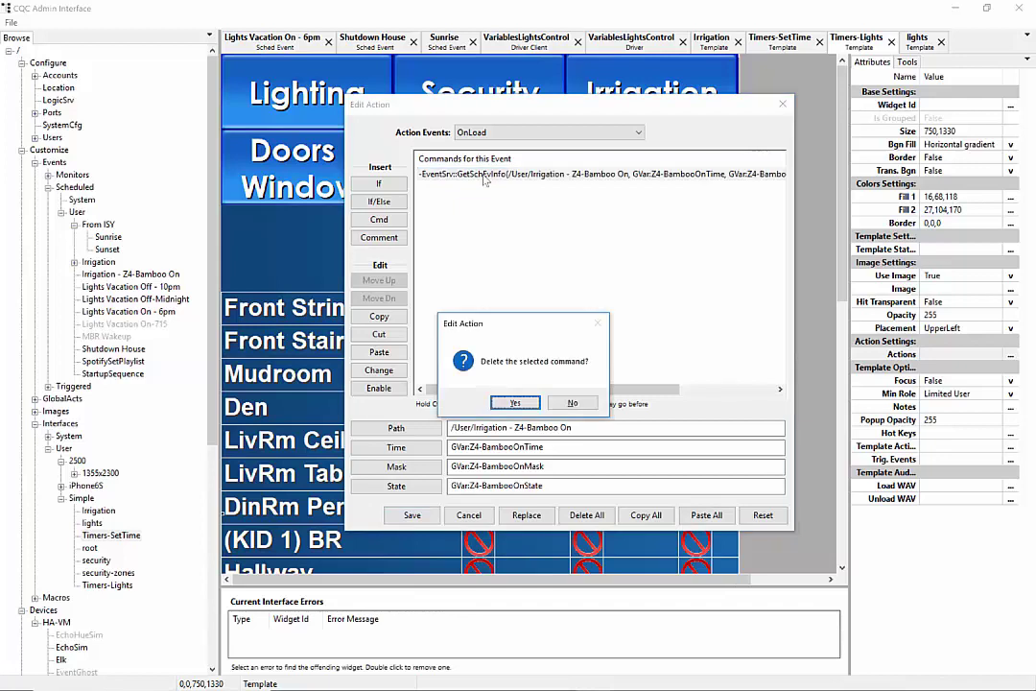
{"action": "key", "text": "Return"}
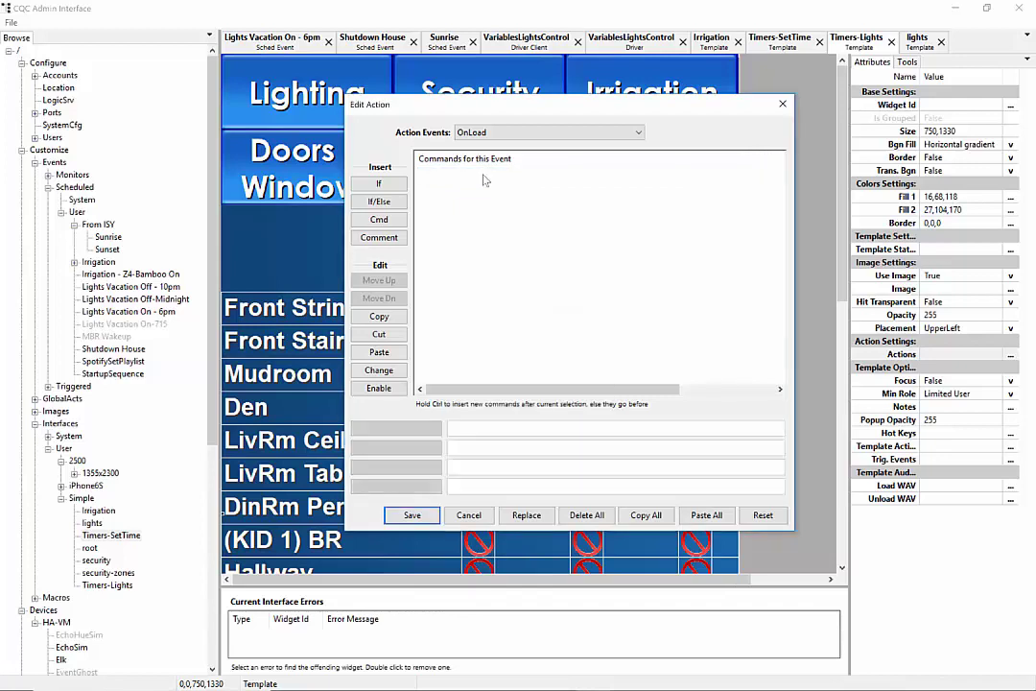
- Add a Desc1::SetWidgetState command with the widget state Hidden to the OnLoad actions
{"action": "left_click", "coordinate": [391, 219]}
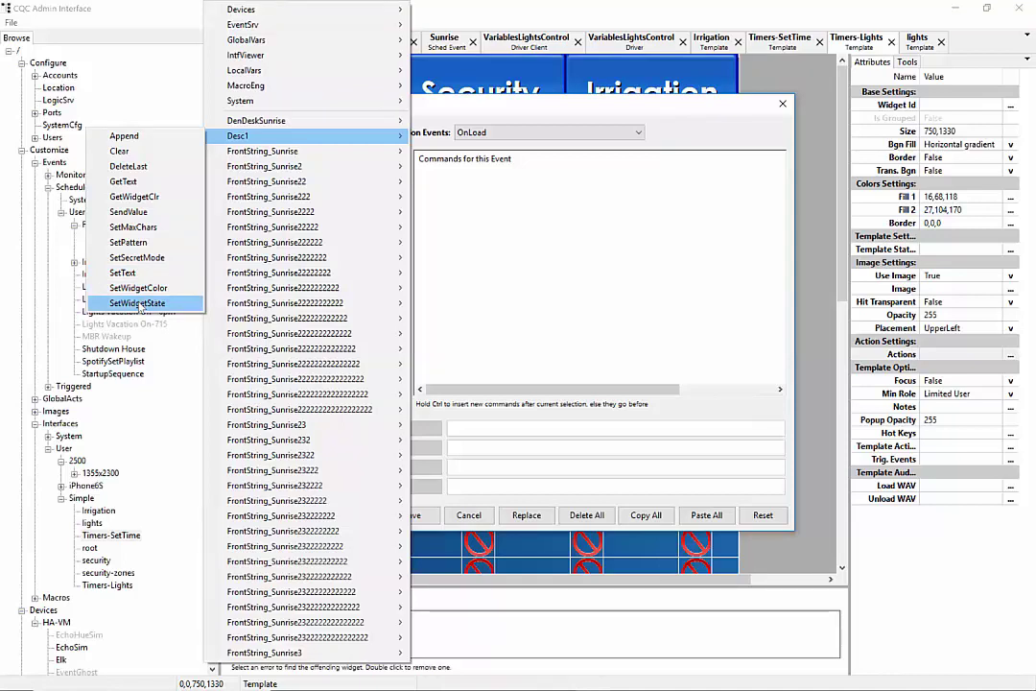
{"action": "left_click", "coordinate": [139, 303]}
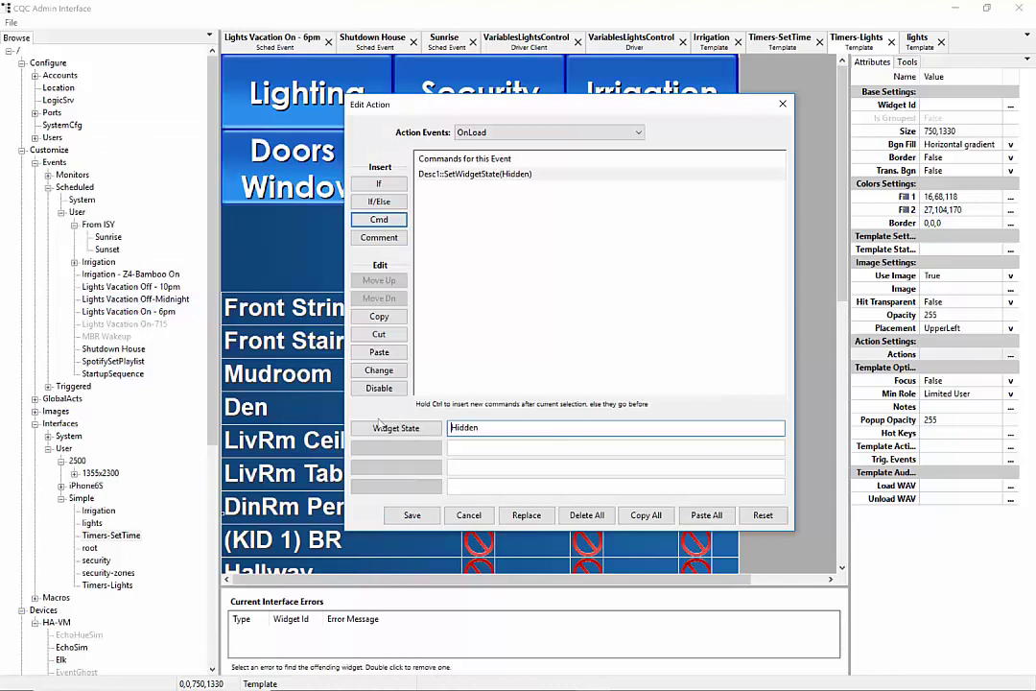
{"action": "left_click", "coordinate": [383, 429]}
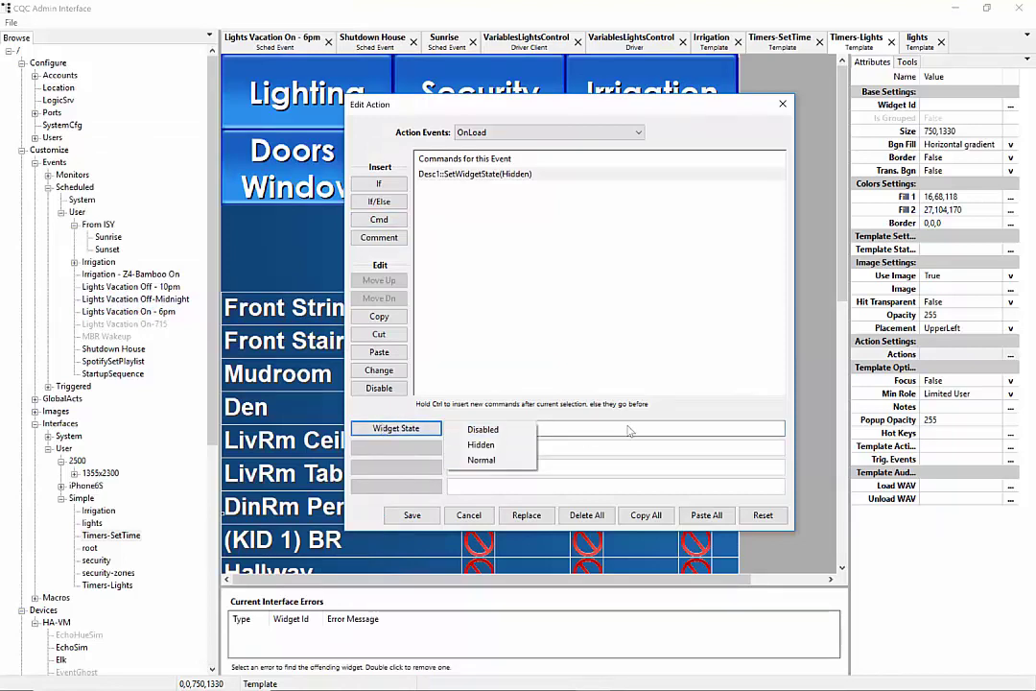
{"action": "left_click", "coordinate": [481, 444]}
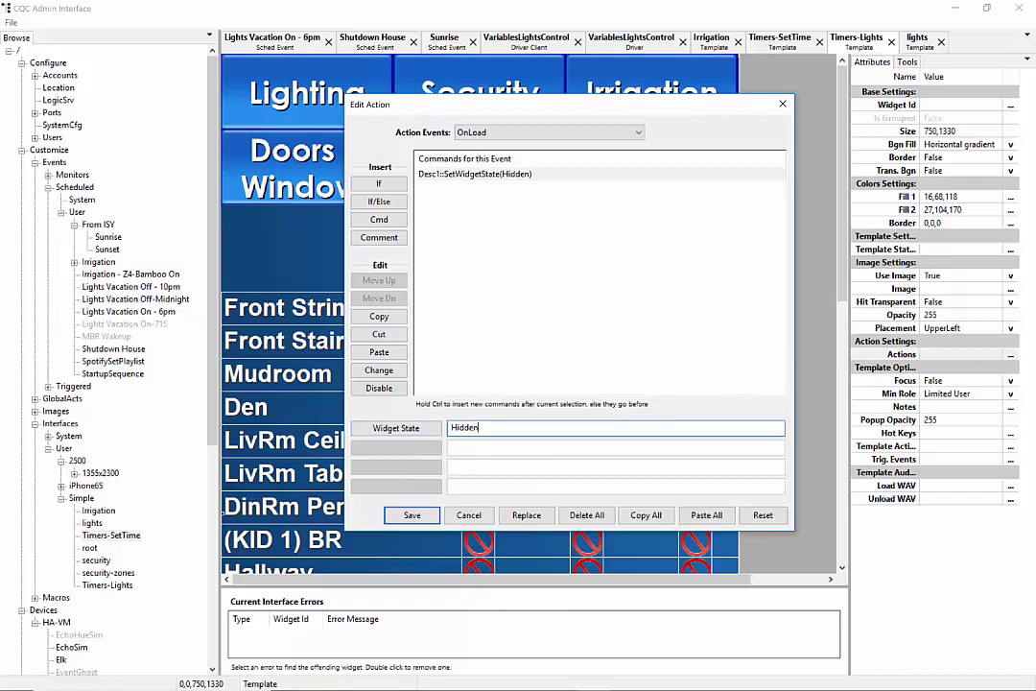
- Delete the Desc1::SetWidgetState command and save the template's OnLoad actions without any commands
{"action": "left_click", "coordinate": [484, 519]}
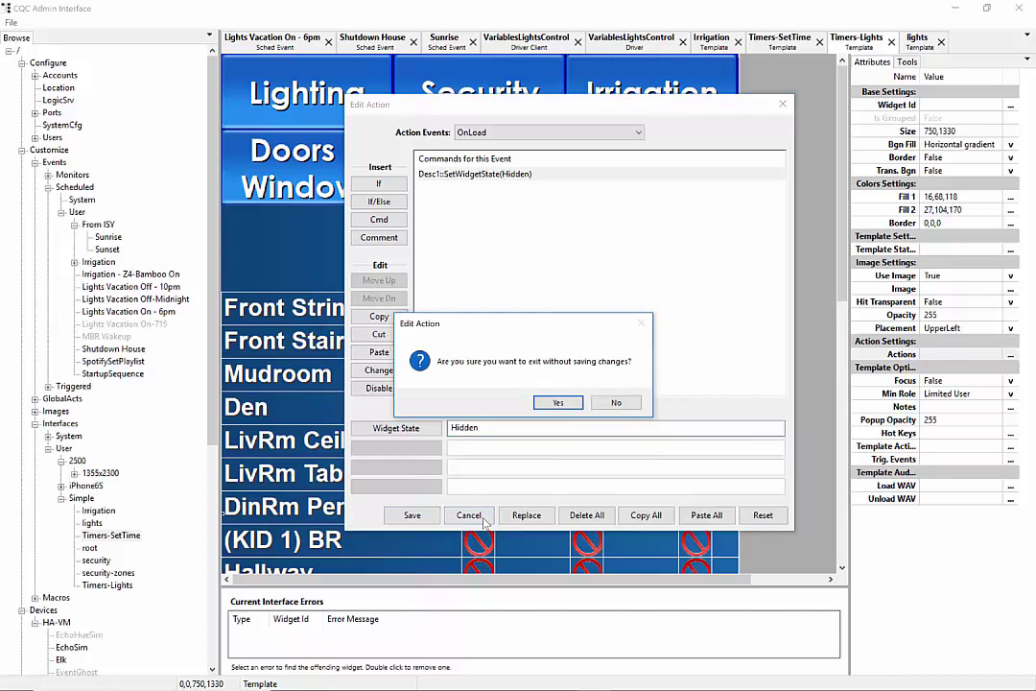
{"action": "left_click", "coordinate": [616, 404]}
{"action": "key", "text": "Delete"}
{"action": "key", "text": "Return"}
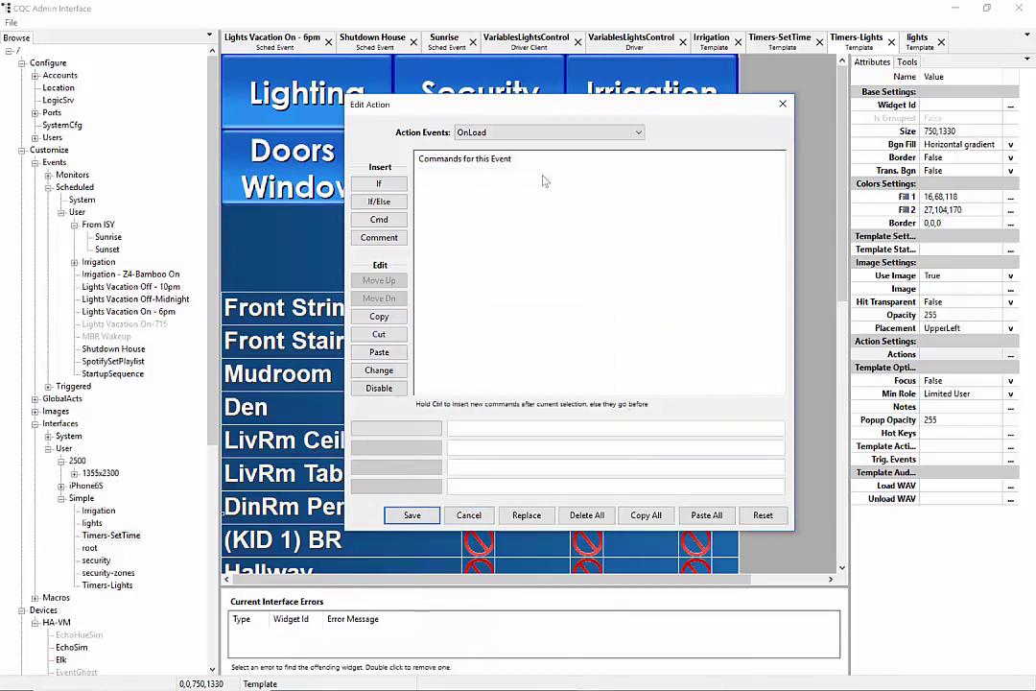
{"action": "left_click", "coordinate": [411, 516]}
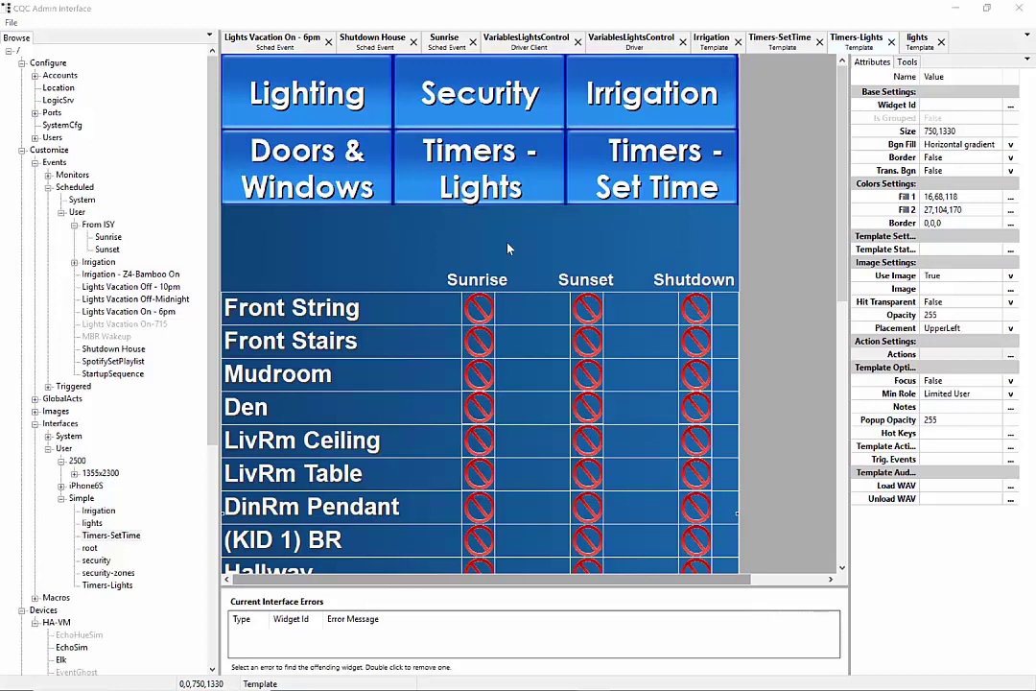
- Switch to the Interface Template Viewer, resize its window to be narrower and taller, and open the Timers - Lights page
{"action": "key", "text": "alt+Tab"}
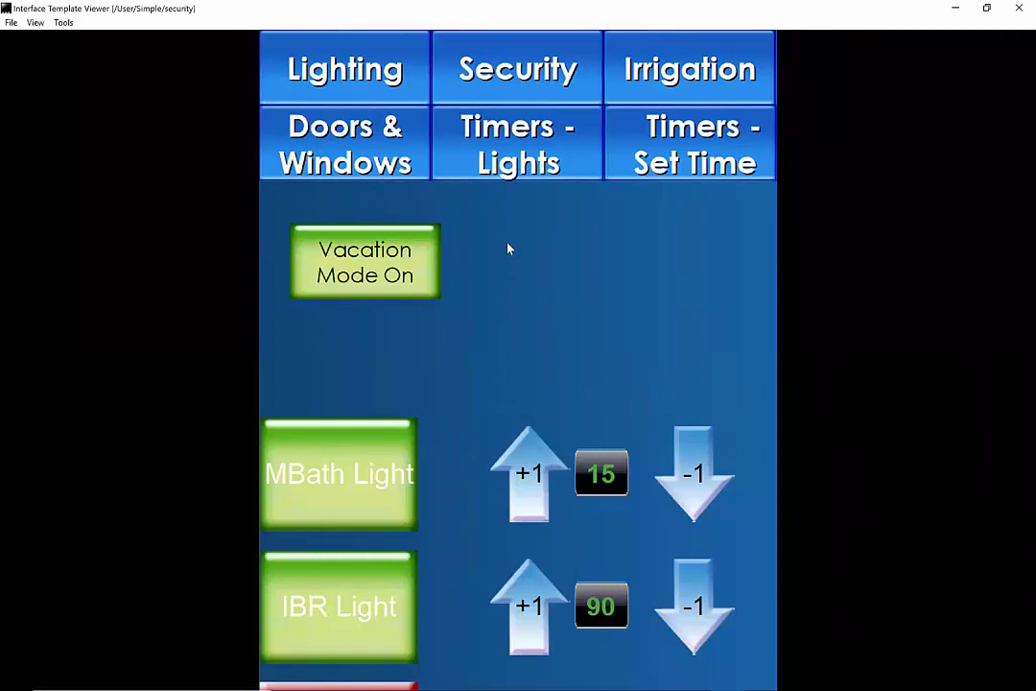
{"action": "double_click", "coordinate": [128, 9]}
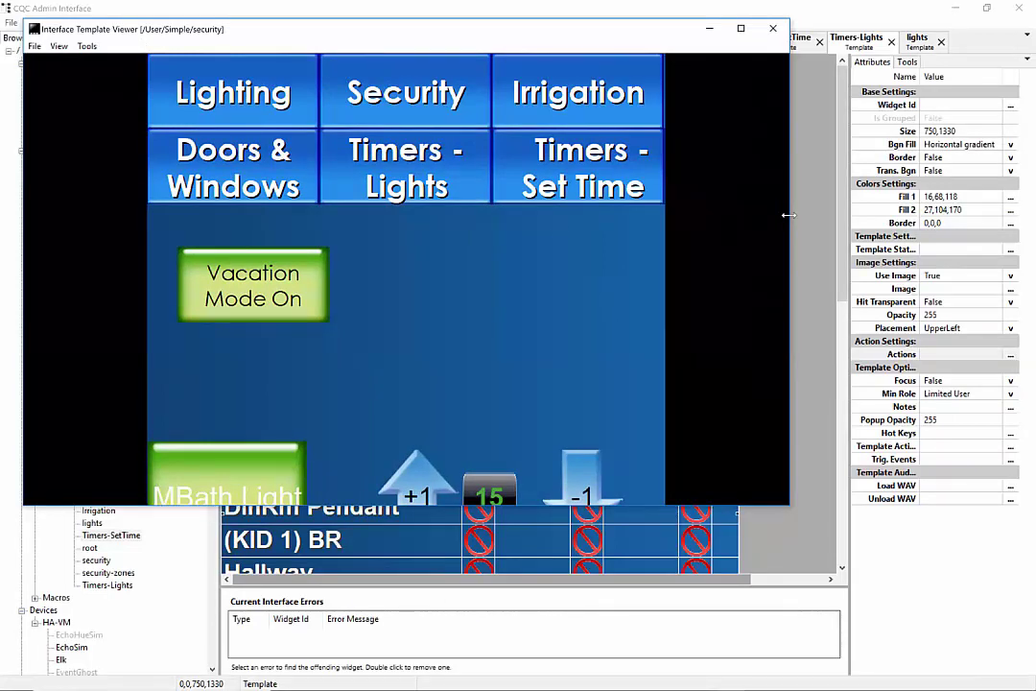
{"action": "left_click_drag", "start_coordinate": [788, 215], "coordinate": [558, 229]}
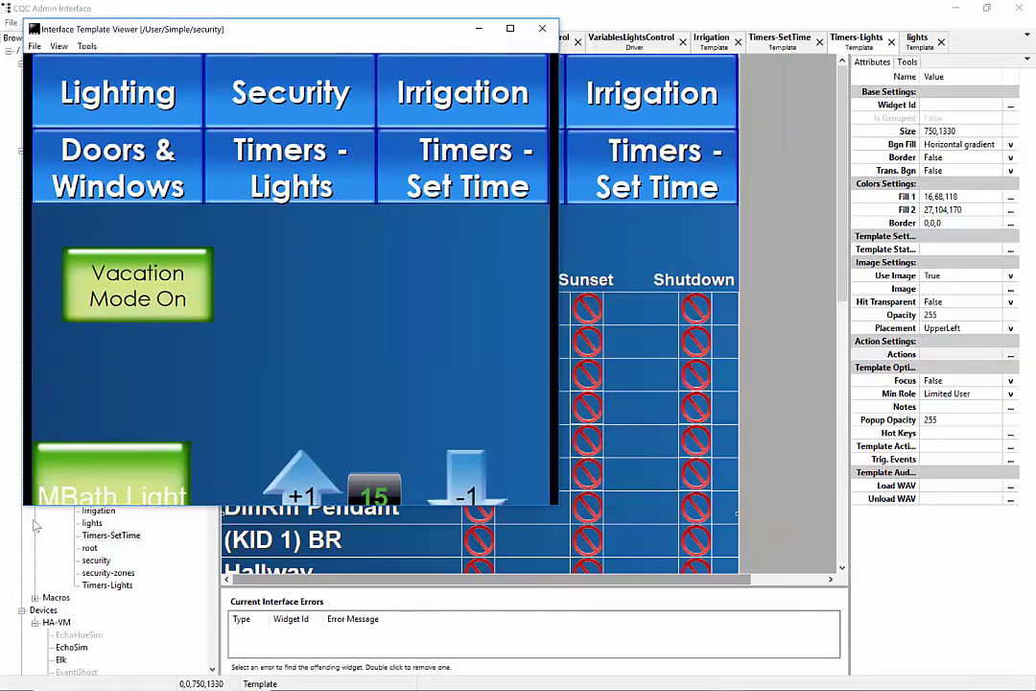
{"action": "left_click_drag", "start_coordinate": [32, 505], "coordinate": [27, 633]}
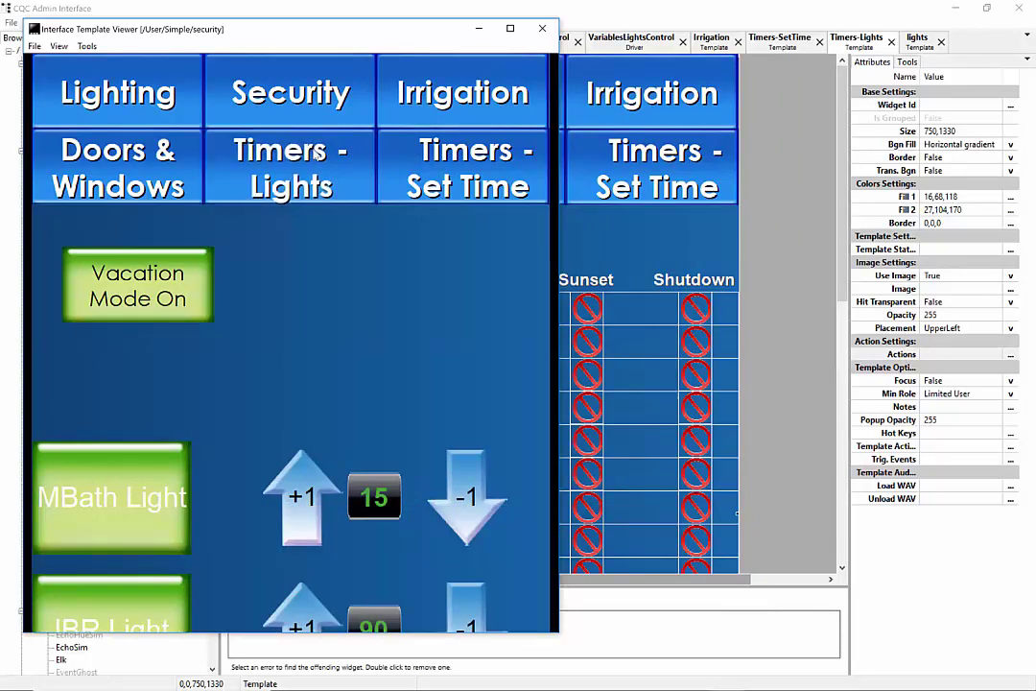
{"action": "left_click", "coordinate": [317, 157]}
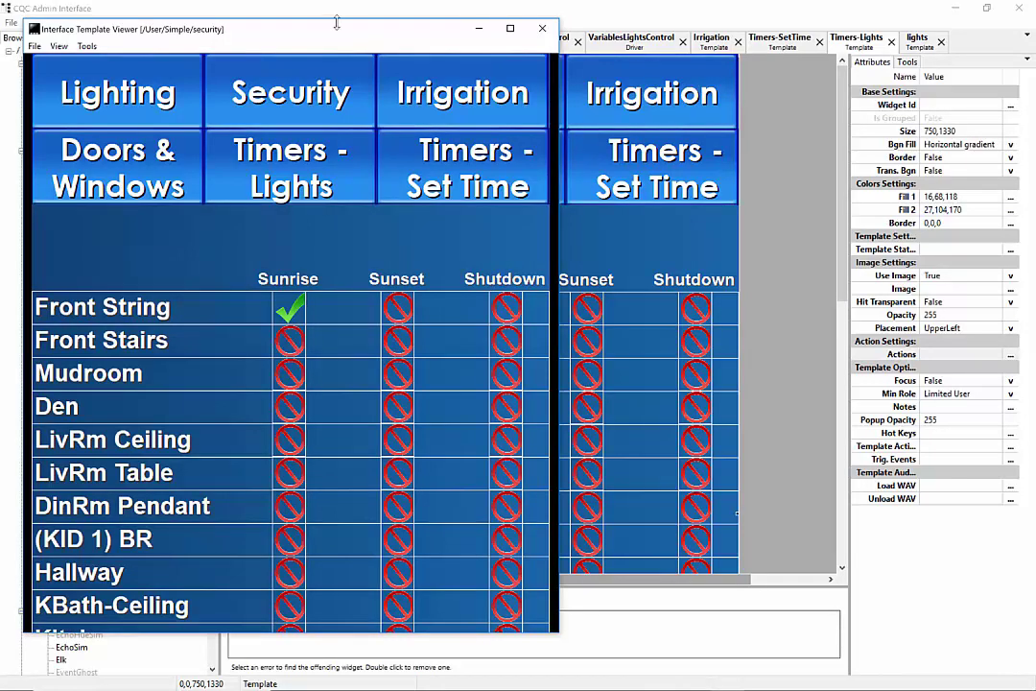
- Move the viewer window aside, return to the Admin Interface, and compare the VariablesLightsControl driver's field values with the timers page
{"action": "left_click_drag", "start_coordinate": [336, 28], "coordinate": [835, 61]}
{"action": "key", "text": "alt+F4"}
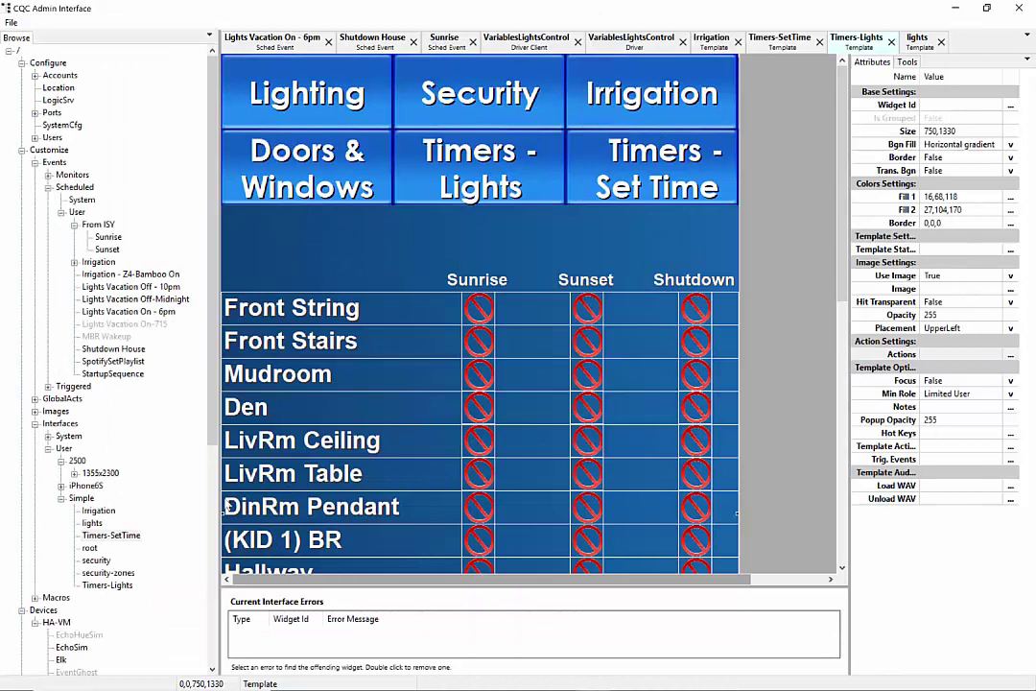
{"action": "scroll", "coordinate": [144, 470], "scroll_direction": "down", "scroll_amount": 9}
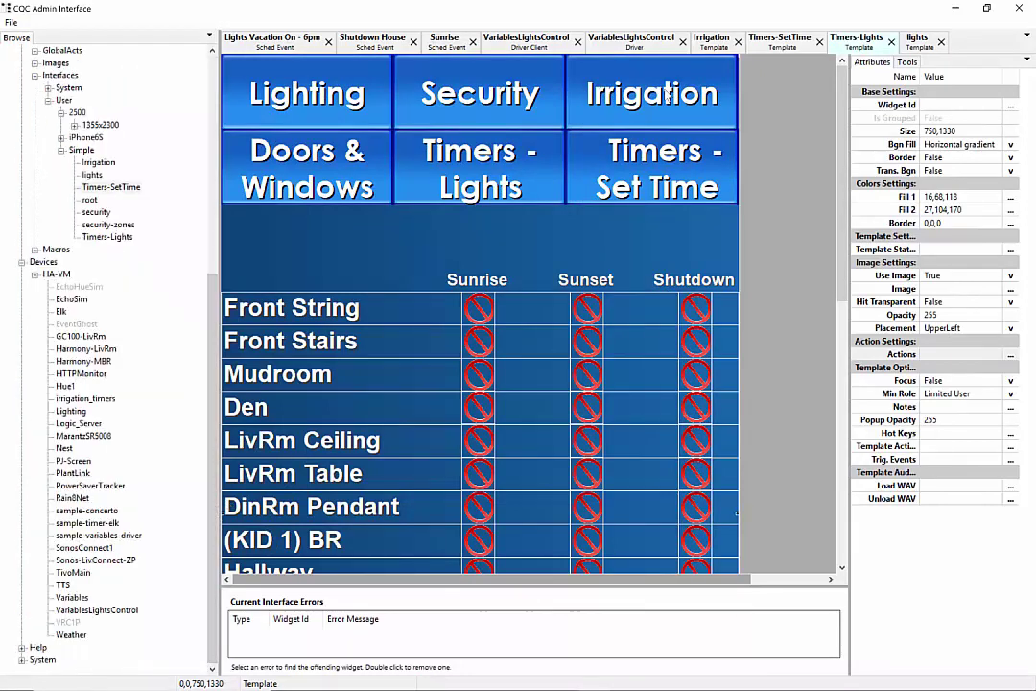
{"action": "left_click", "coordinate": [639, 48]}
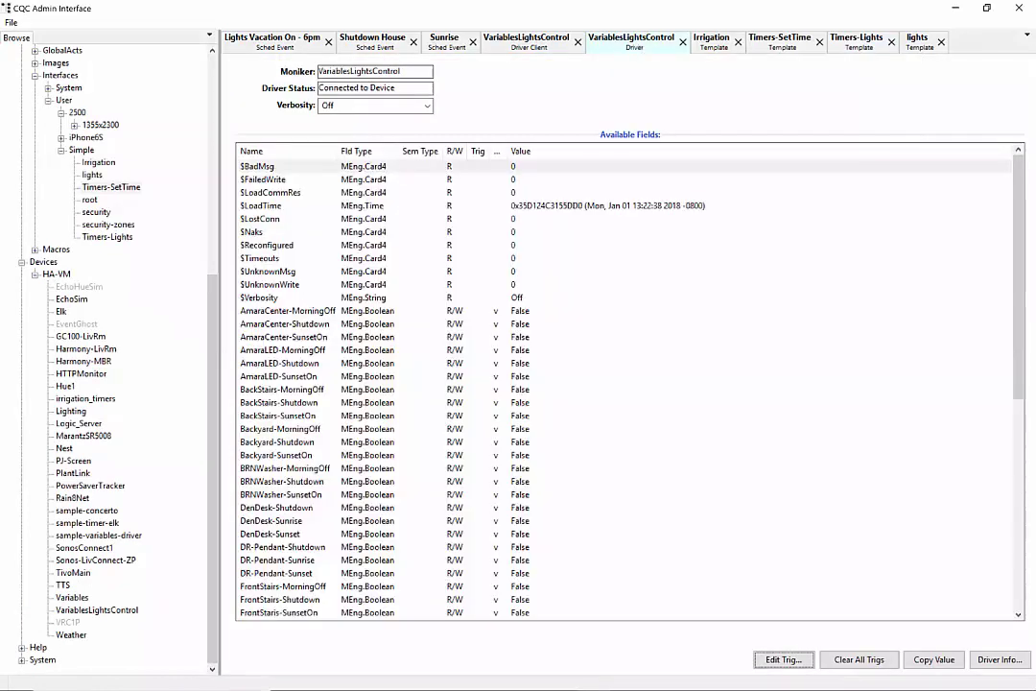
{"action": "scroll", "coordinate": [629, 384], "scroll_direction": "down", "scroll_amount": 8}
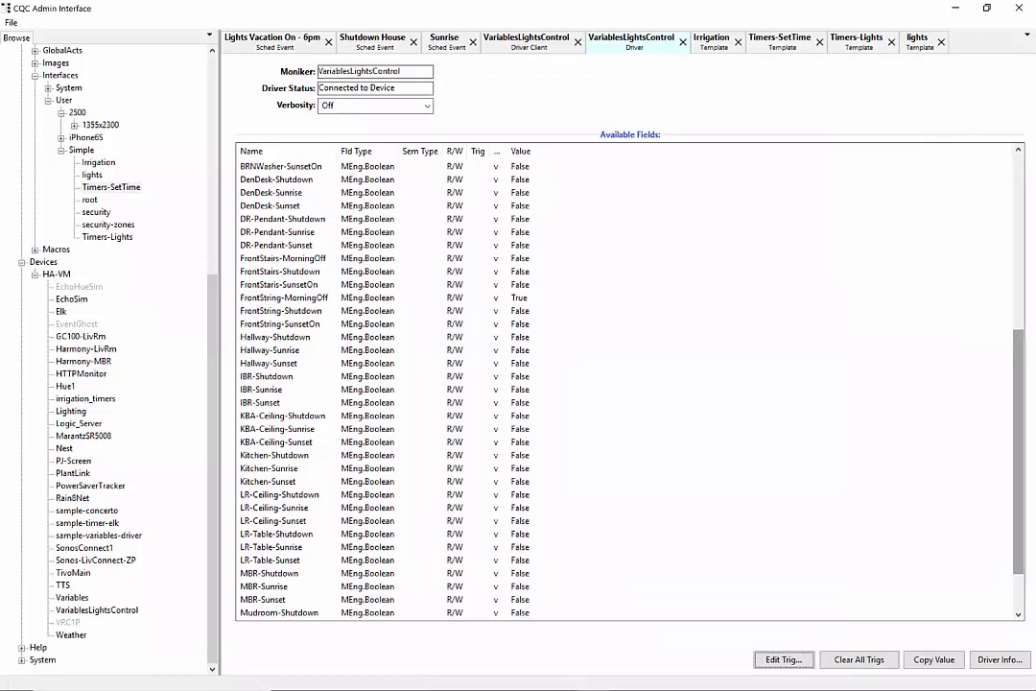
{"action": "key", "text": "alt+Tab"}
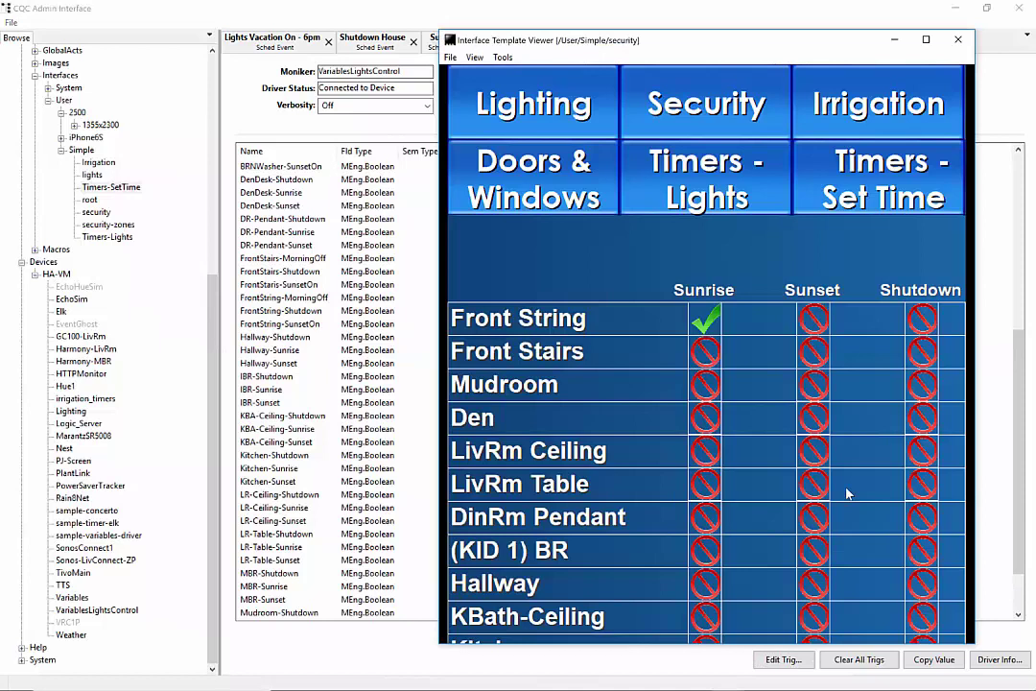
{"action": "key", "text": "alt+Tab"}
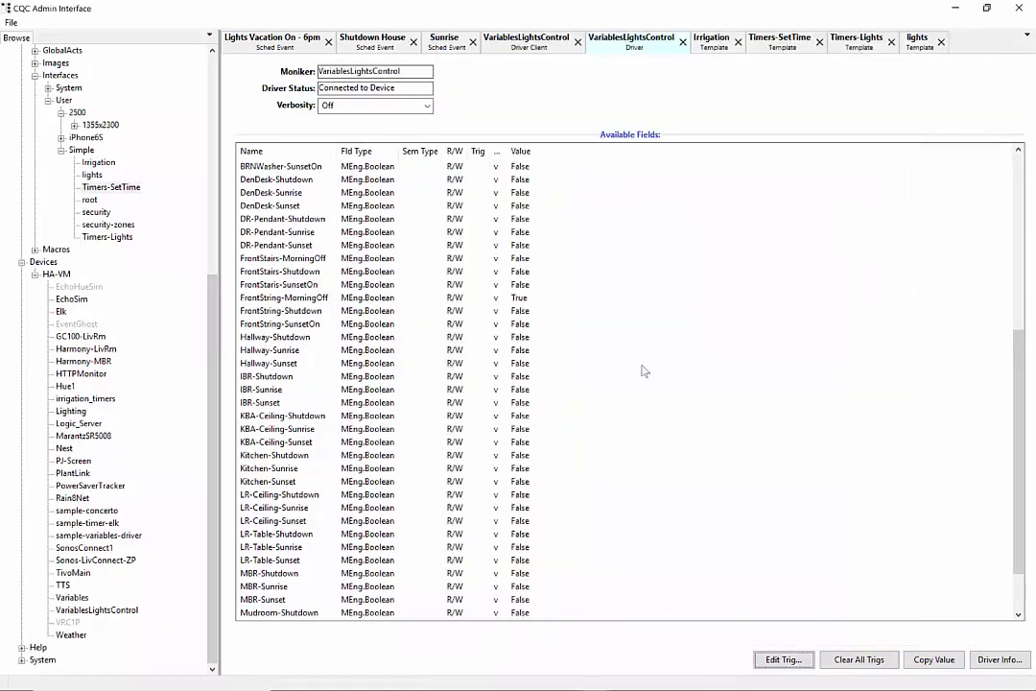
{"action": "key", "text": "alt+Tab"}
{"action": "key", "text": "alt+Tab"}
{"action": "scroll", "coordinate": [624, 384], "scroll_direction": "down", "scroll_amount": 1}
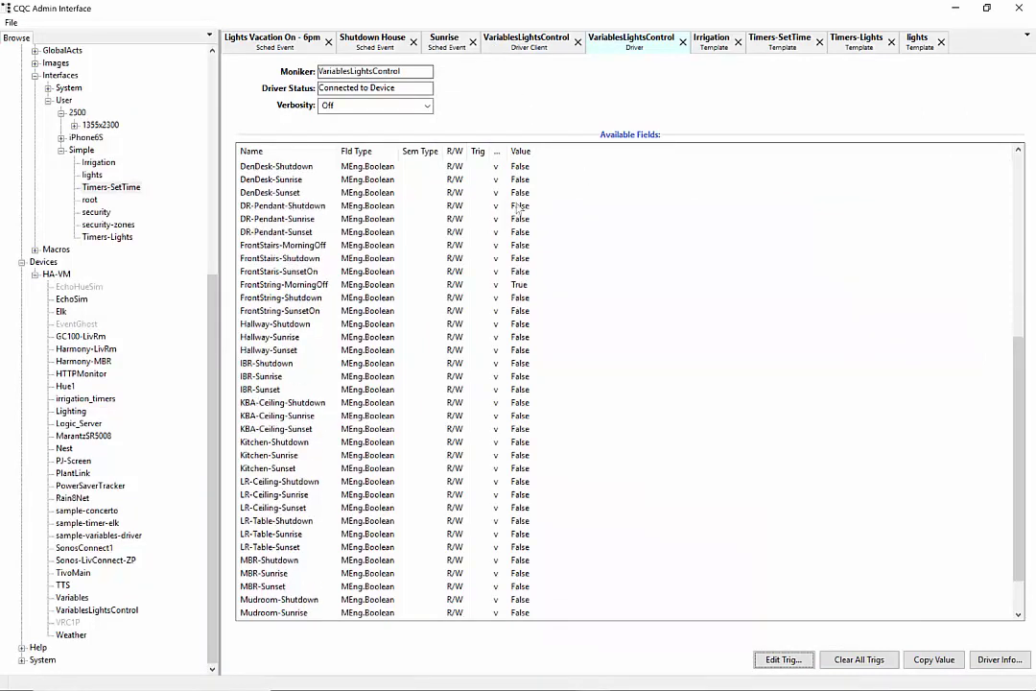
- Place the Interface Template Viewer beside the driver's value column, enable the Den light's Sunrise and Sunset timers, and return to the Admin Interface
{"action": "key", "text": "alt+Tab"}
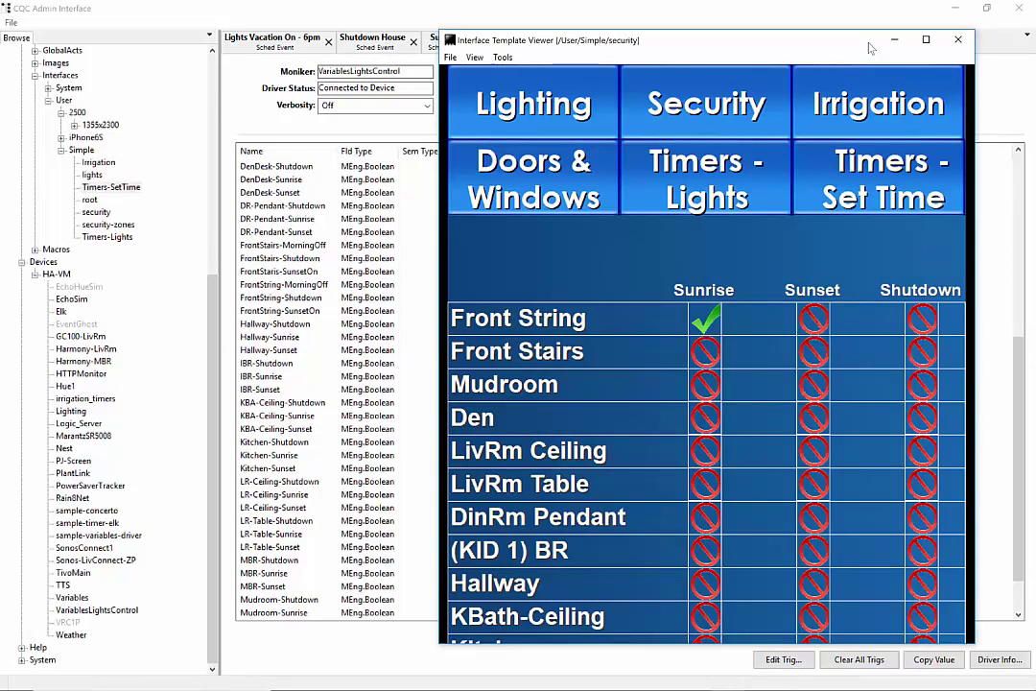
{"action": "left_click_drag", "start_coordinate": [869, 48], "coordinate": [388, 38]}
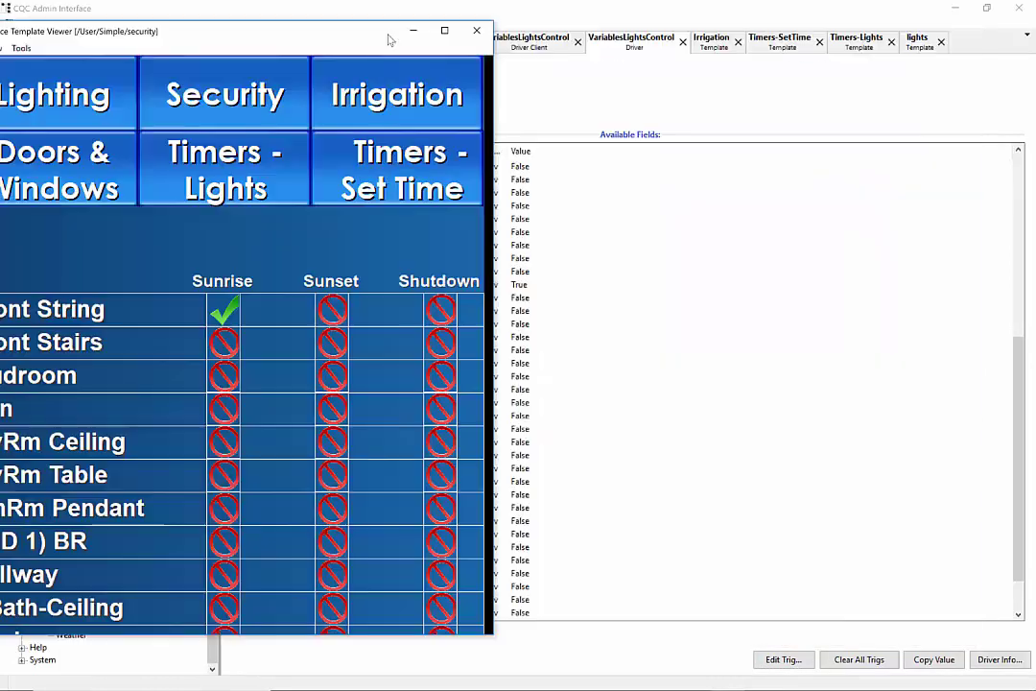
{"action": "left_click", "coordinate": [230, 410]}
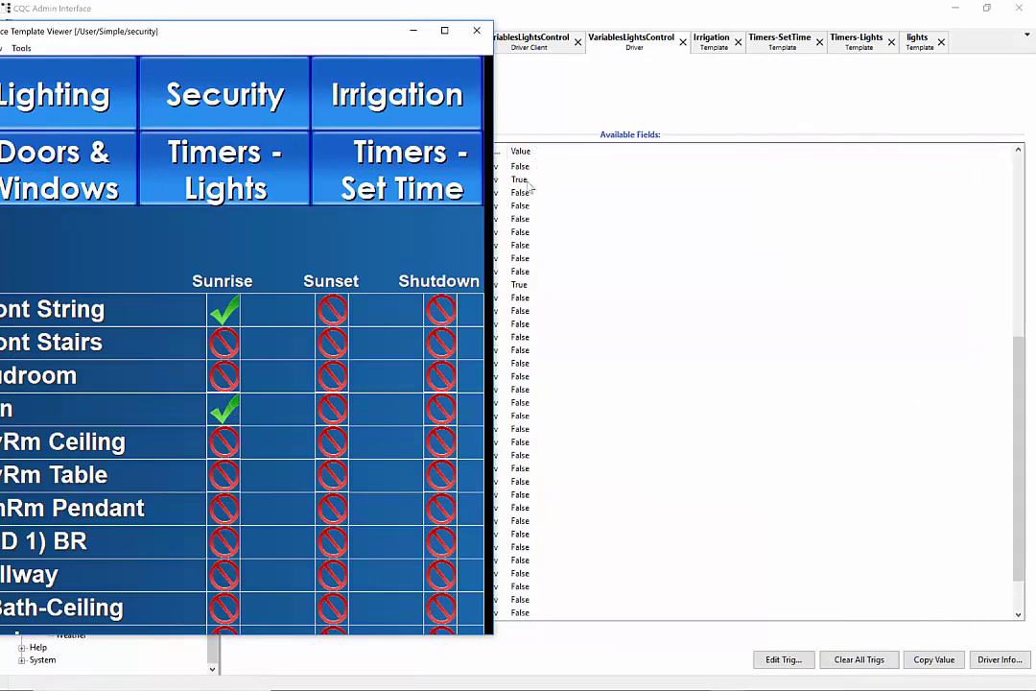
{"action": "left_click", "coordinate": [345, 408]}
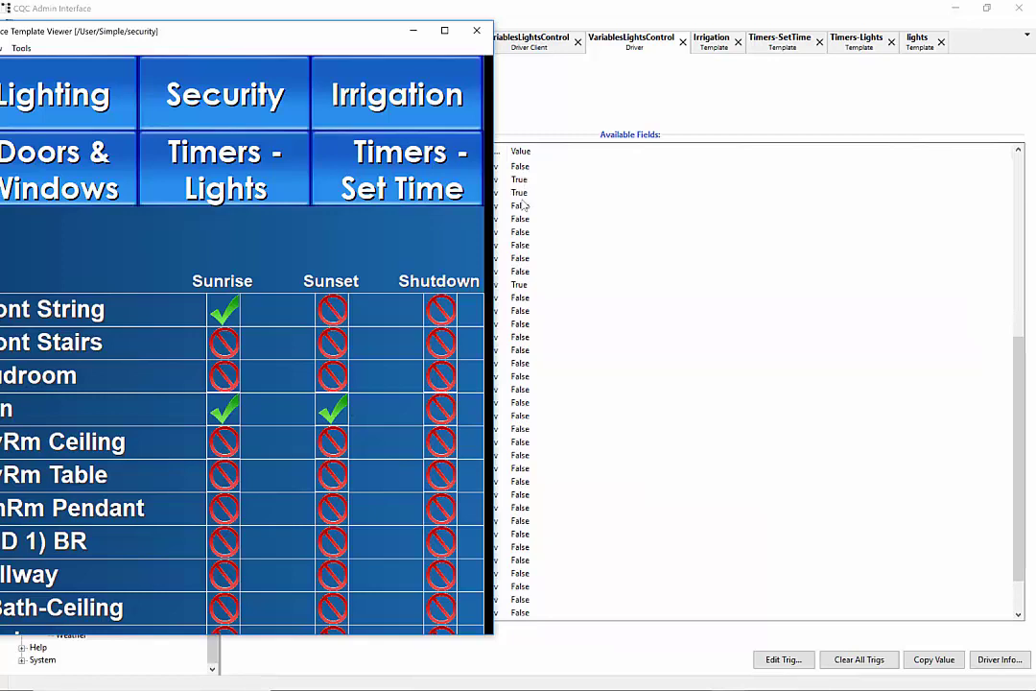
{"action": "left_click", "coordinate": [579, 87]}
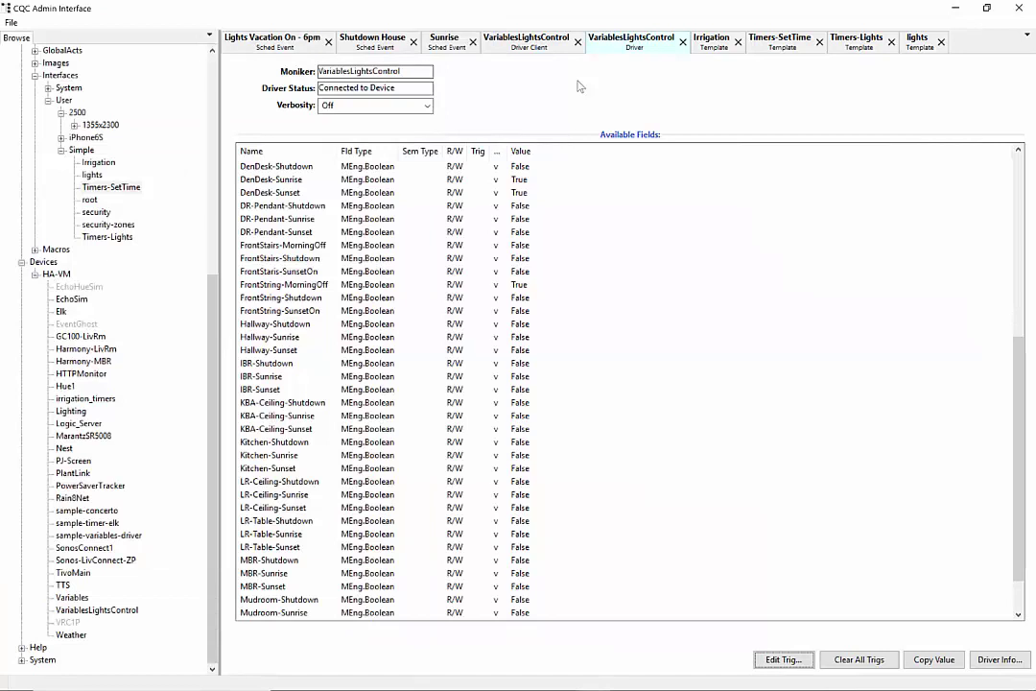
- Open the VariablesLightsControl driver client and view the field info of DR-Pendant-Shutdown
{"action": "left_click", "coordinate": [527, 42]}
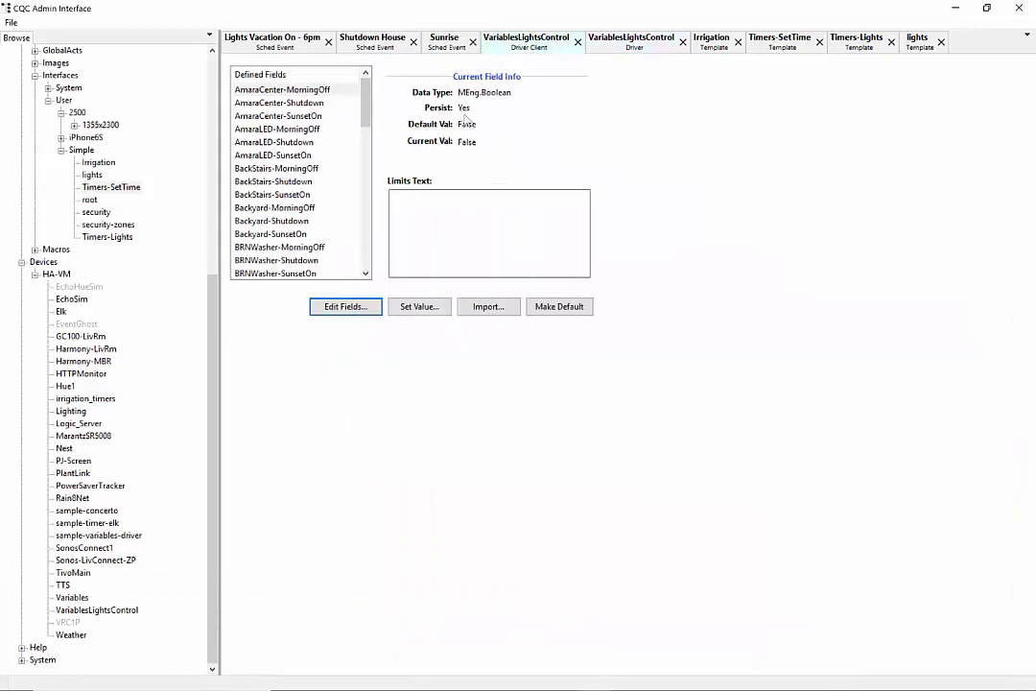
{"action": "scroll", "coordinate": [314, 217], "scroll_direction": "down", "scroll_amount": 5}
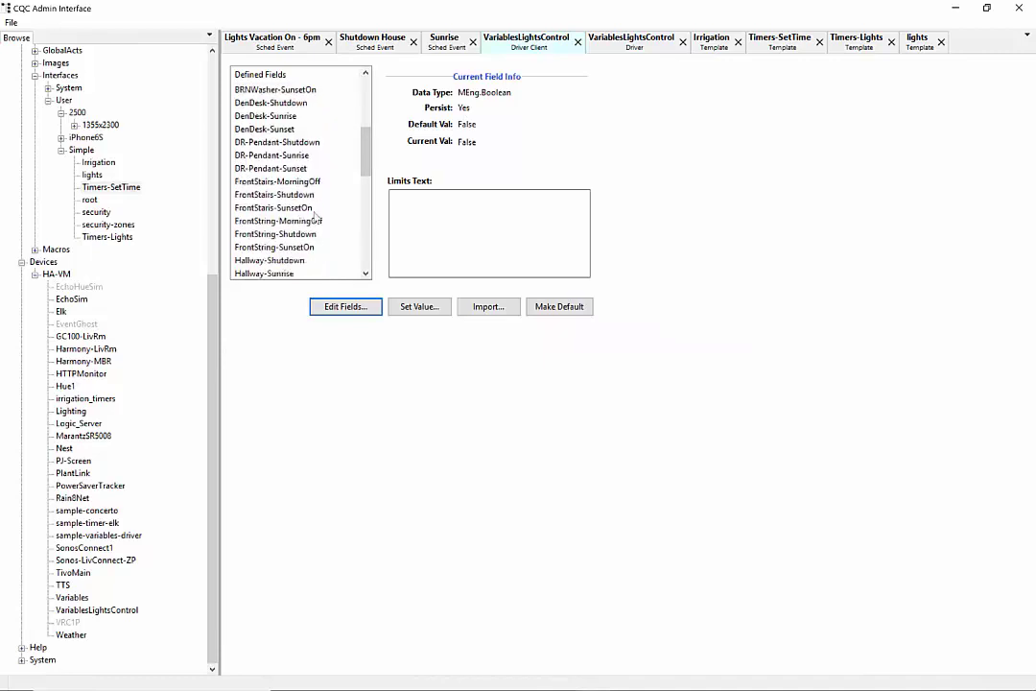
{"action": "left_click", "coordinate": [285, 144]}
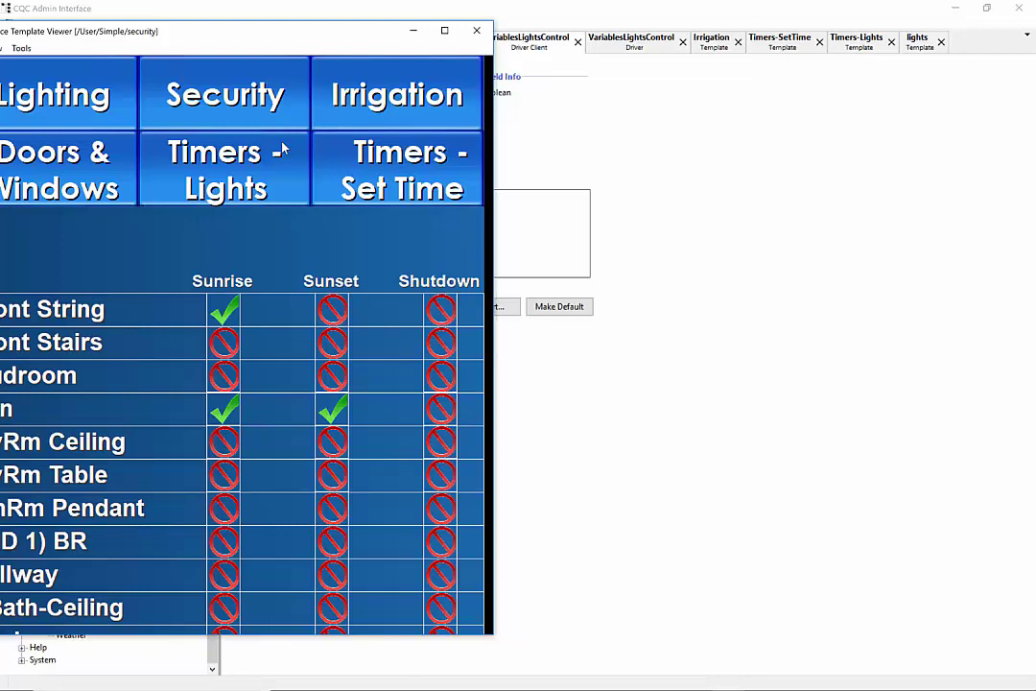
{"action": "left_click", "coordinate": [649, 158]}
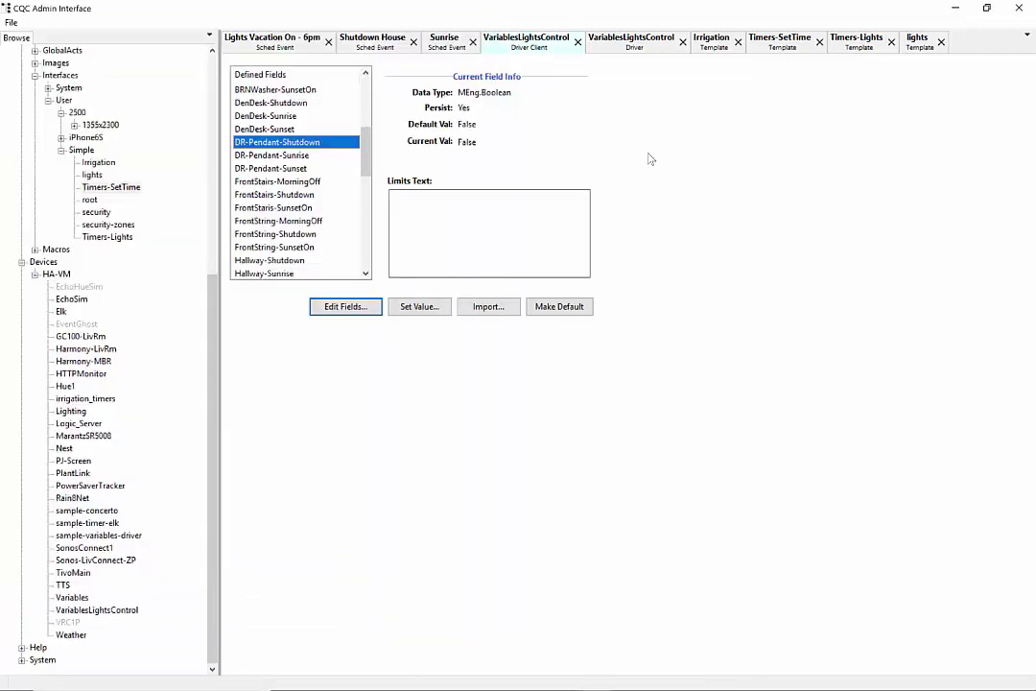
- Try adding a new field with the data type MEng.Boolean to the VariablesLightsControl driver, discarding all changes at the end
{"action": "left_click", "coordinate": [346, 306]}
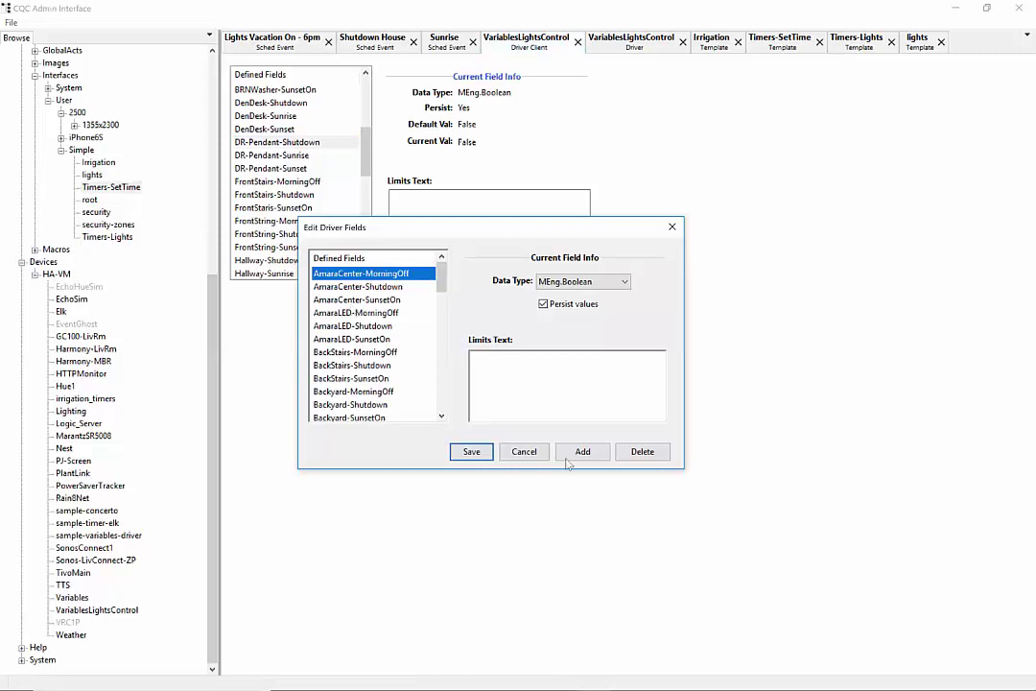
{"action": "left_click", "coordinate": [579, 453]}
{"action": "type", "text": "asdfdsf"}
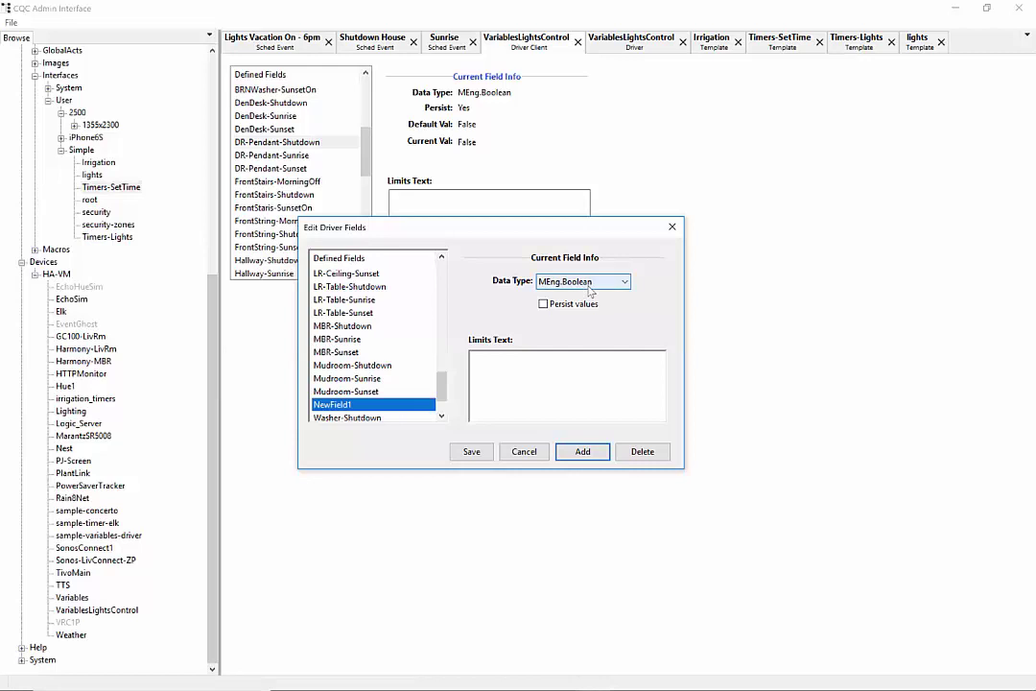
{"action": "left_click", "coordinate": [583, 282]}
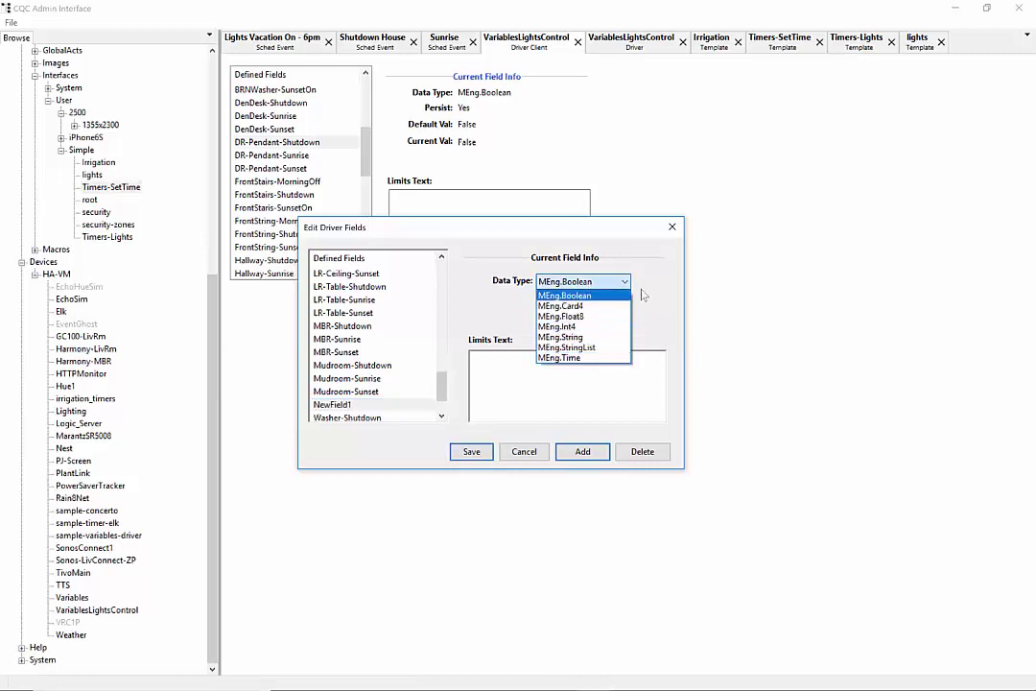
{"action": "left_click", "coordinate": [564, 295]}
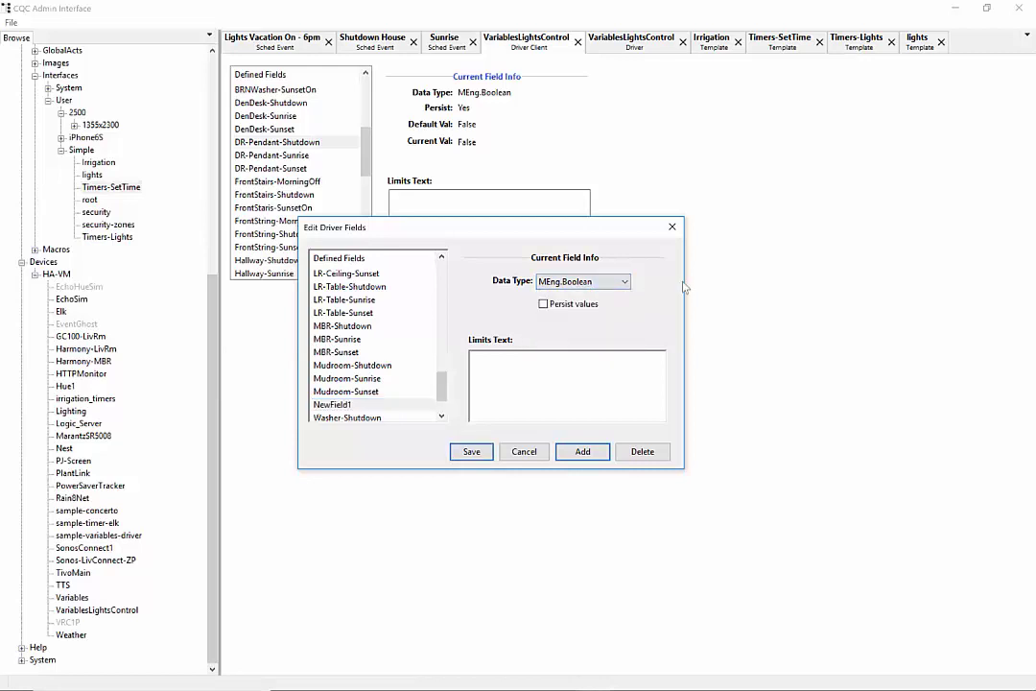
{"action": "left_click", "coordinate": [525, 451]}
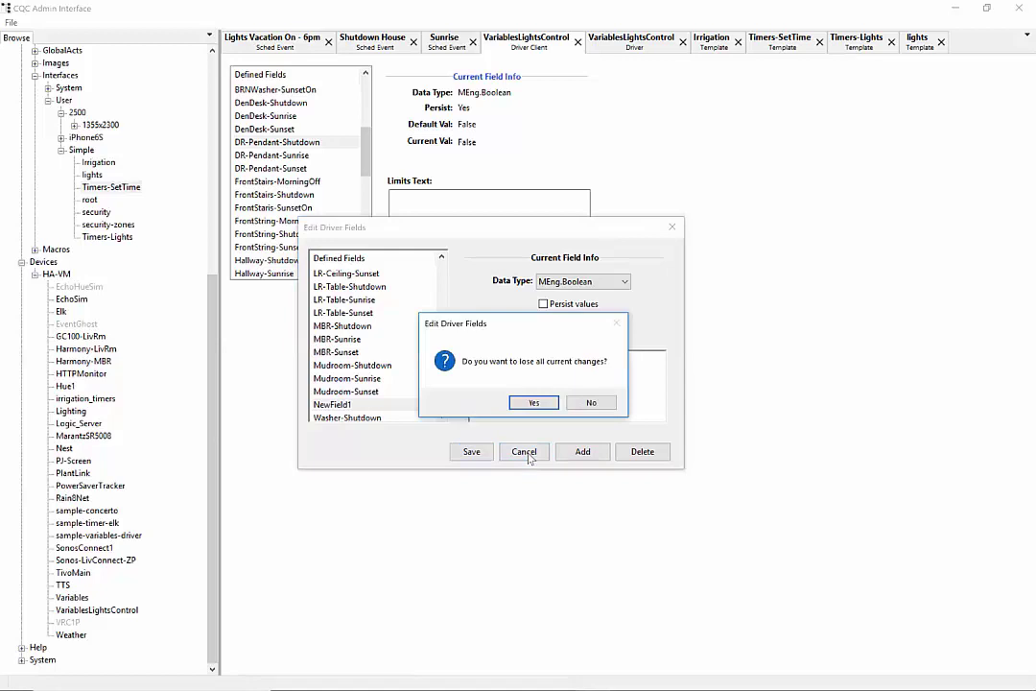
{"action": "left_click", "coordinate": [537, 403]}
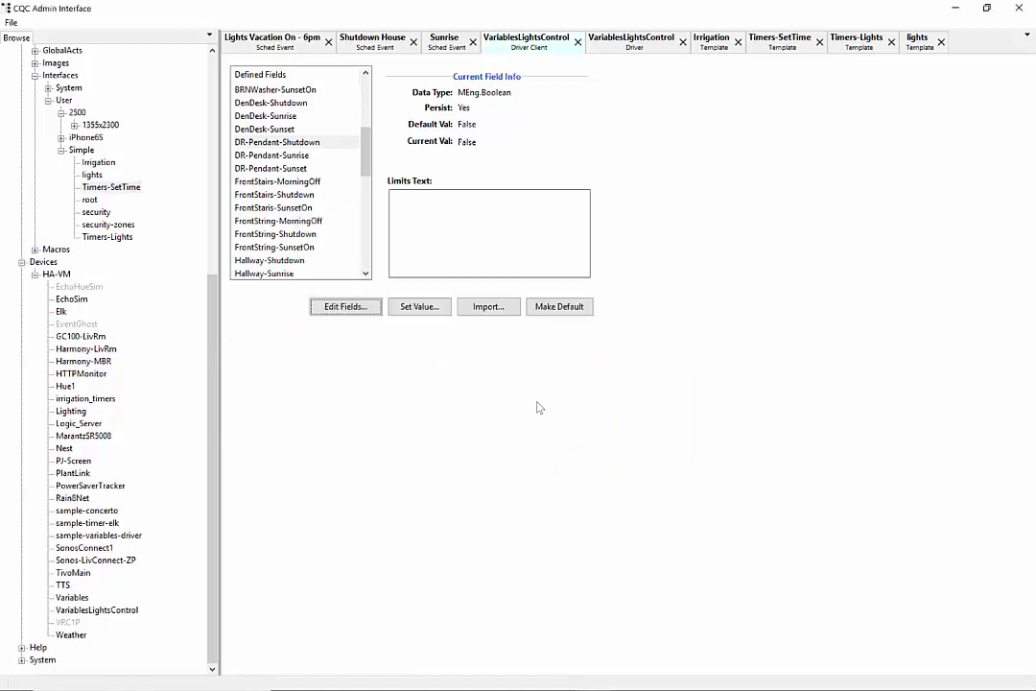